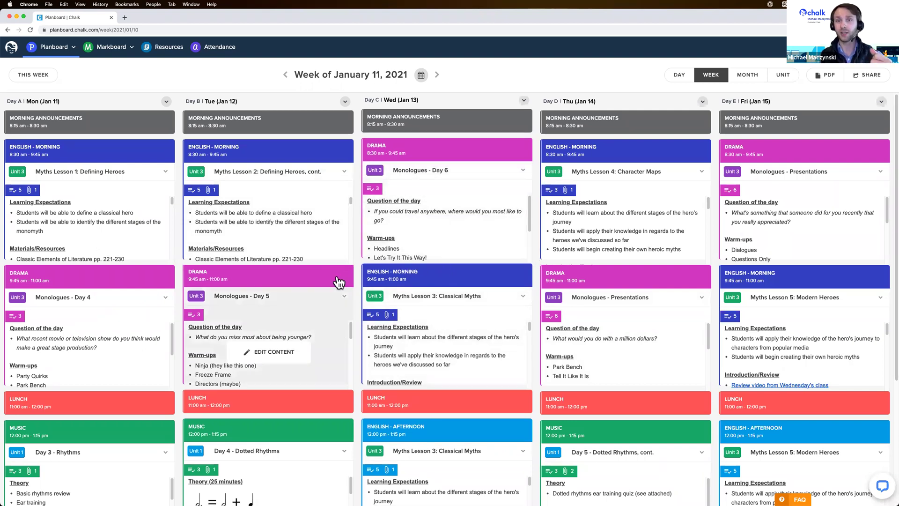
Switch to Tuesday, January 12, 2021 in Day view and scroll through its lesson plans.
scroll(358, 260, down, 4)
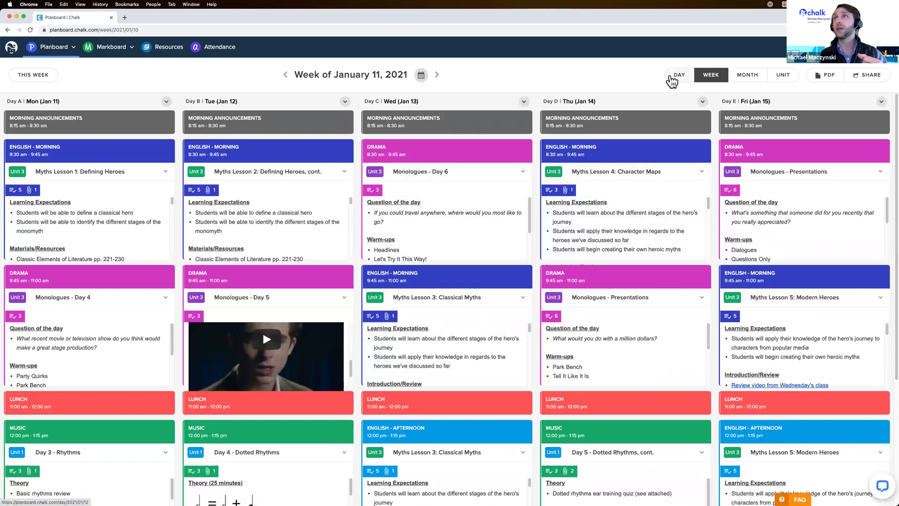
click(671, 77)
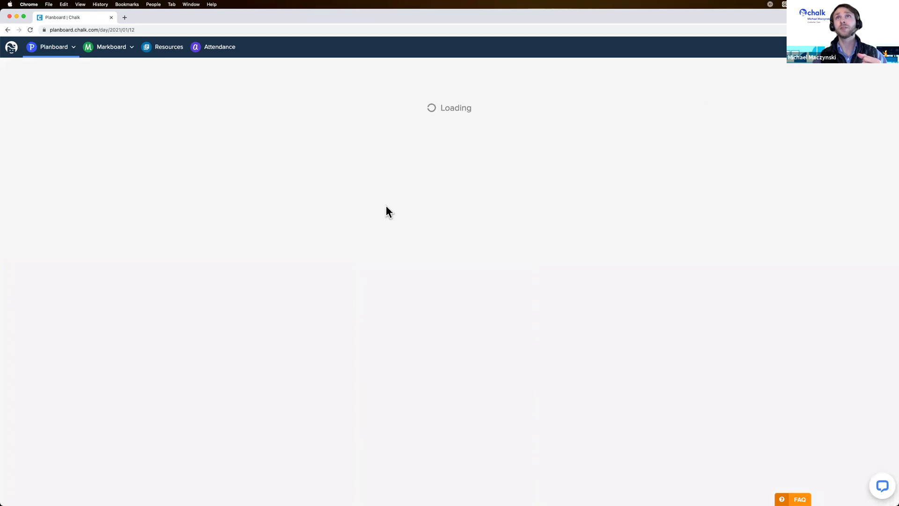
scroll(628, 225, down, 12)
scroll(620, 220, down, 10)
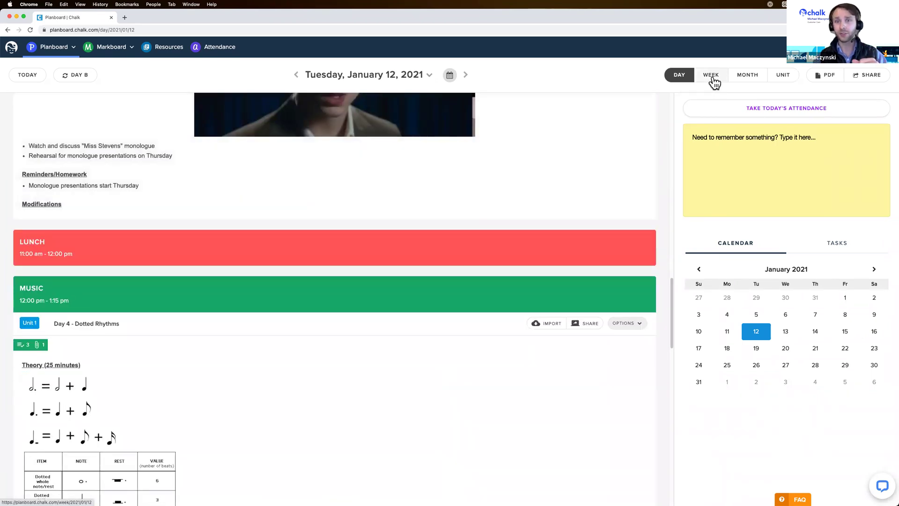
Browse English - Afternoon Myths Lessons 1–3 in Unit view, then return to Week view.
click(782, 77)
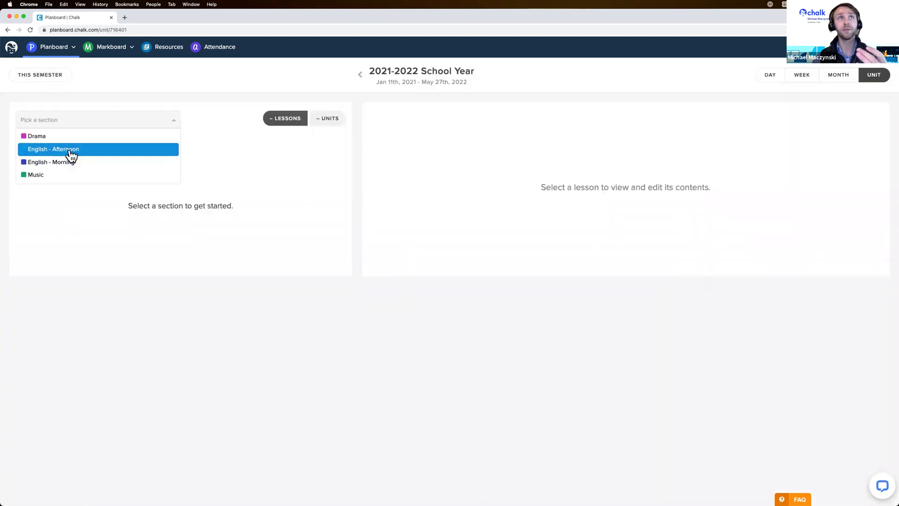
click(69, 150)
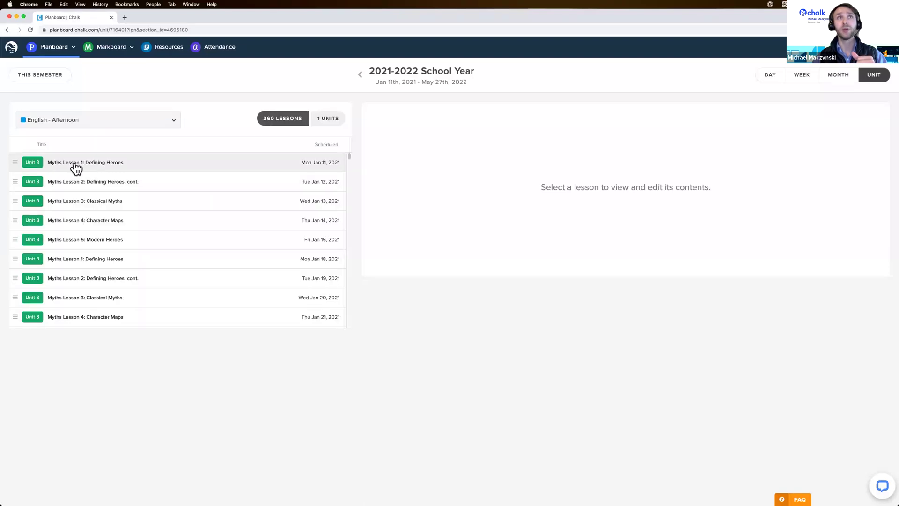
click(78, 164)
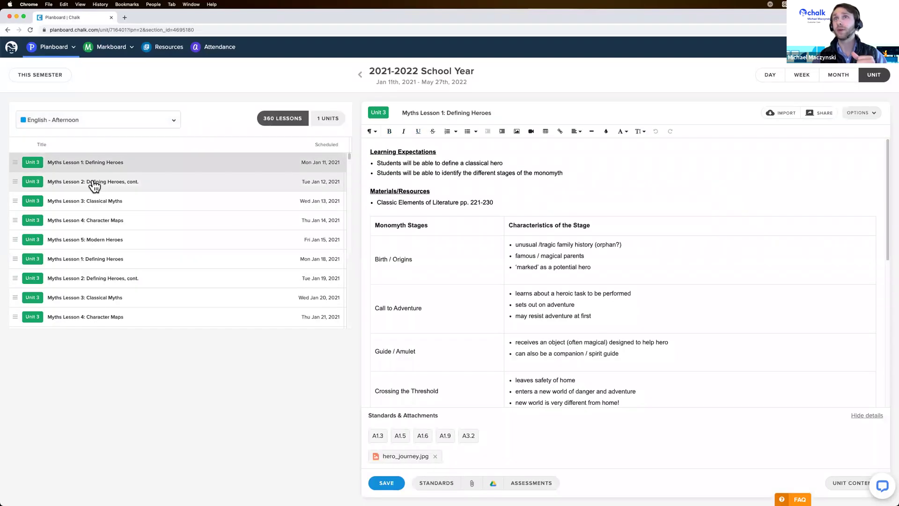
click(94, 185)
click(96, 202)
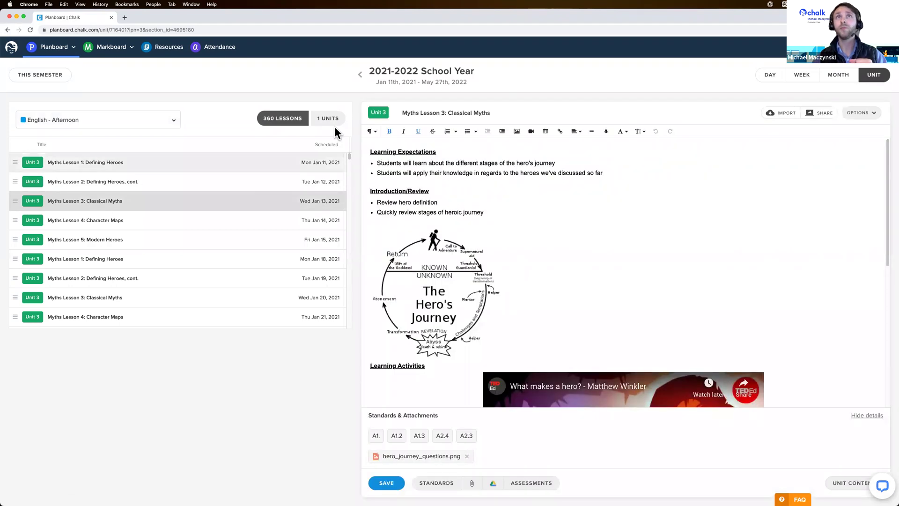
click(796, 77)
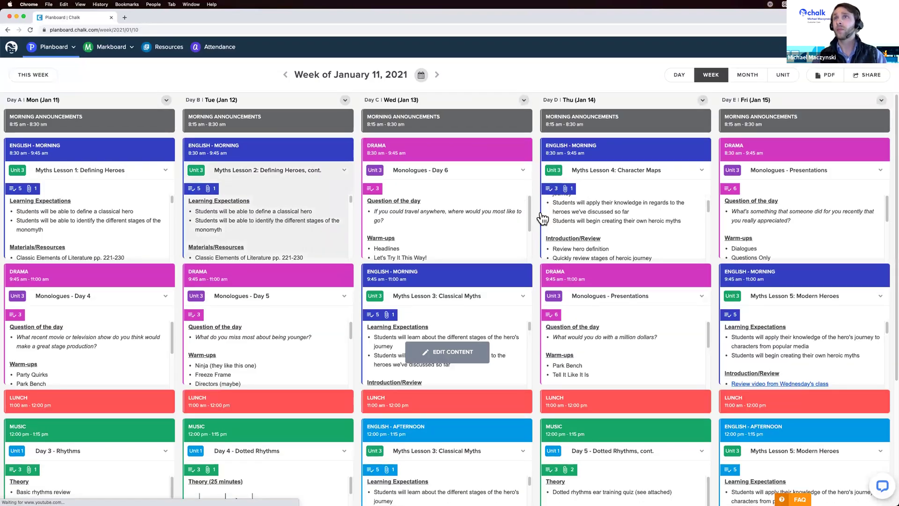
scroll(536, 218, down, 3)
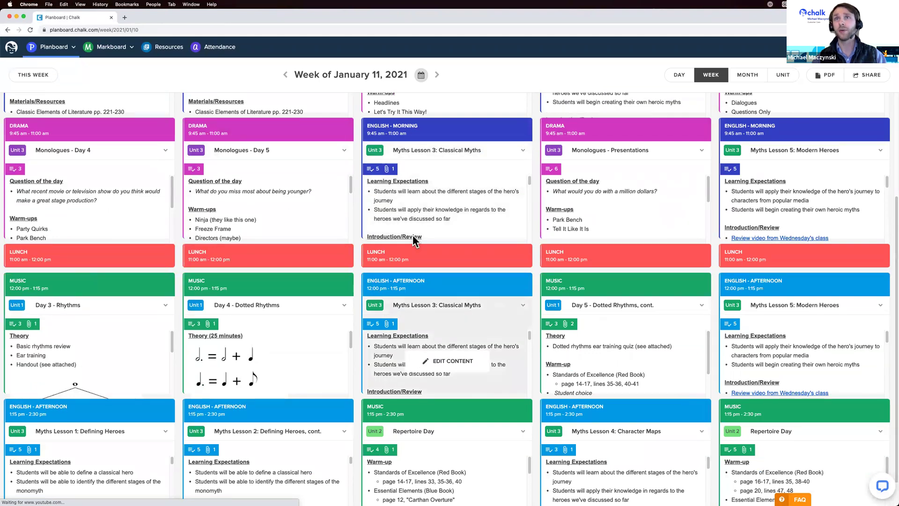
click(452, 334)
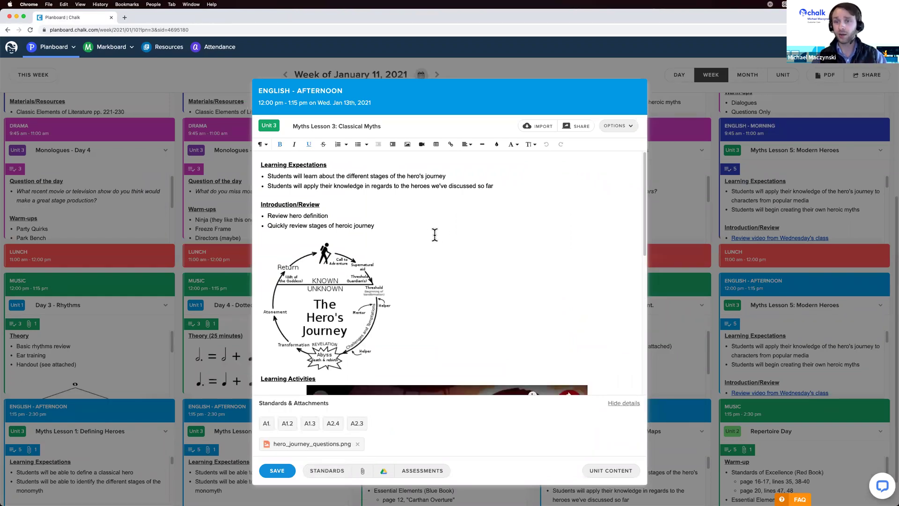
scroll(451, 229, down, 2)
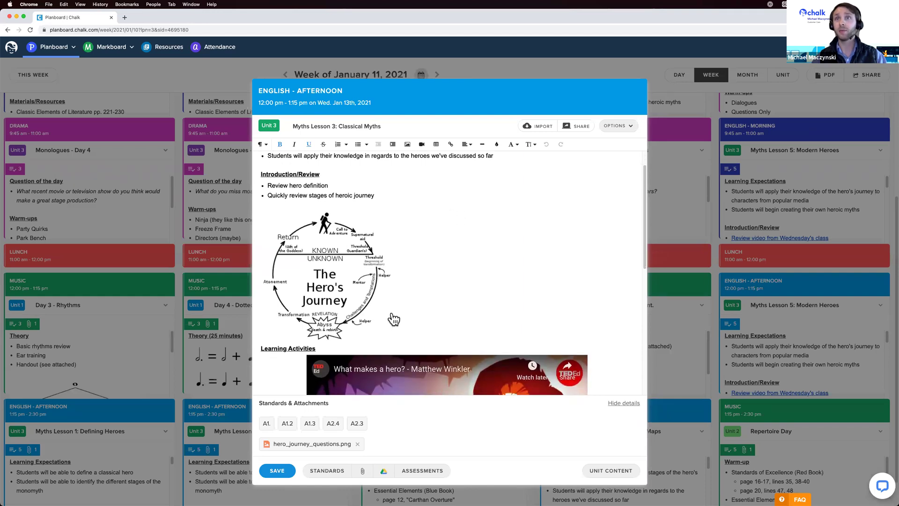
scroll(602, 250, down, 4)
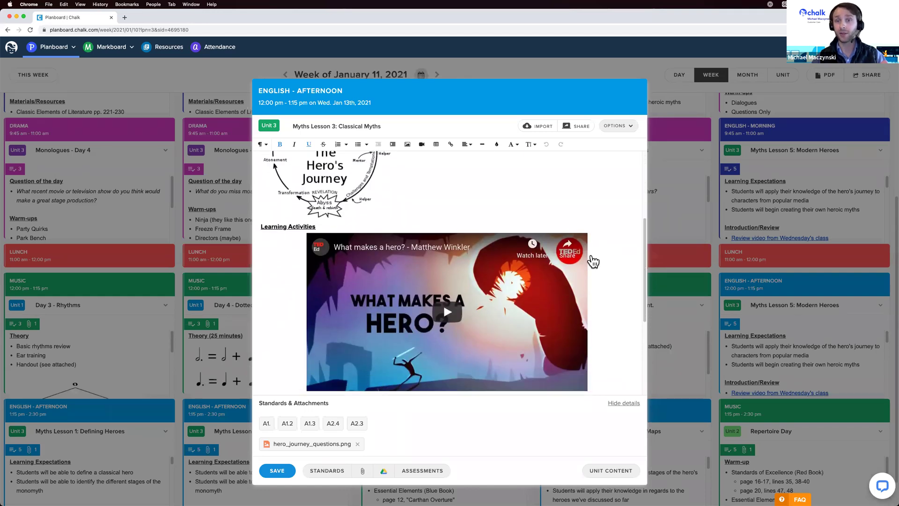
scroll(601, 260, down, 5)
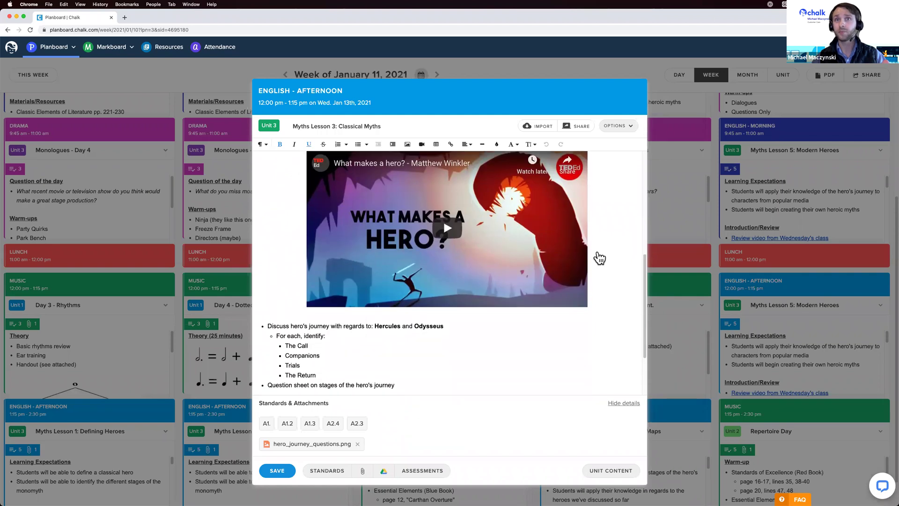
scroll(592, 250, down, 1)
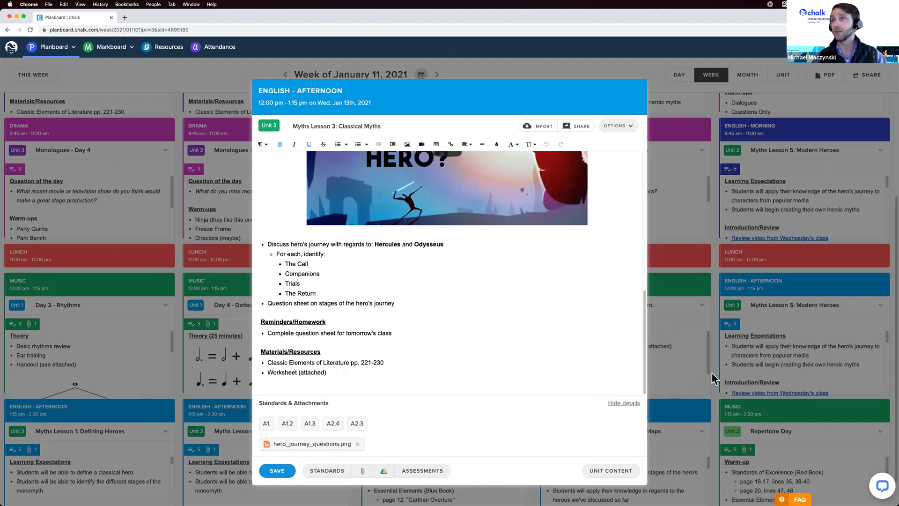
click(648, 332)
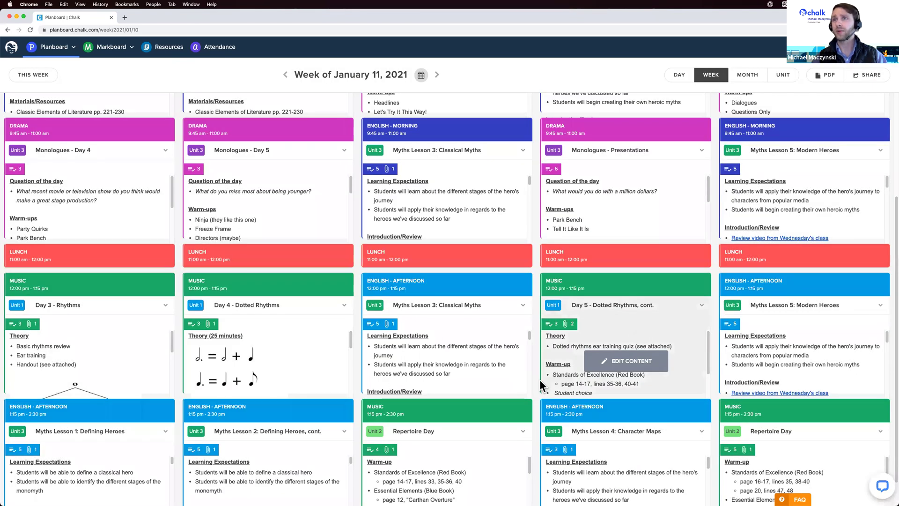
Review Thursday's Music lesson 'Day 5 - Dotted Rhythms, cont.' and its standards, then close it.
click(620, 336)
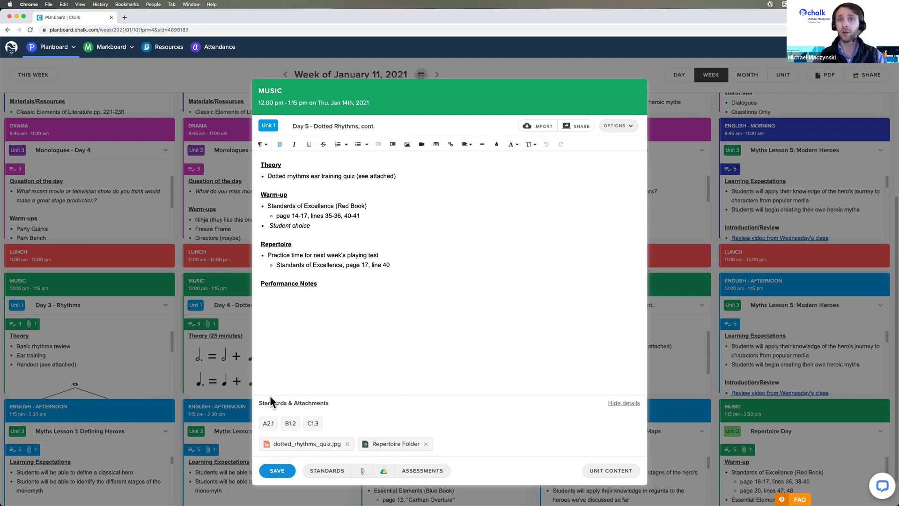
mouse_move(272, 429)
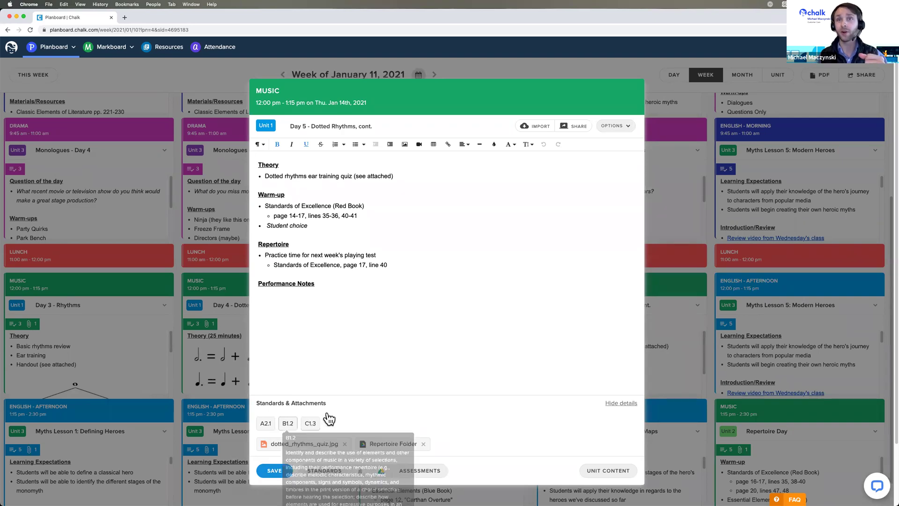
click(198, 338)
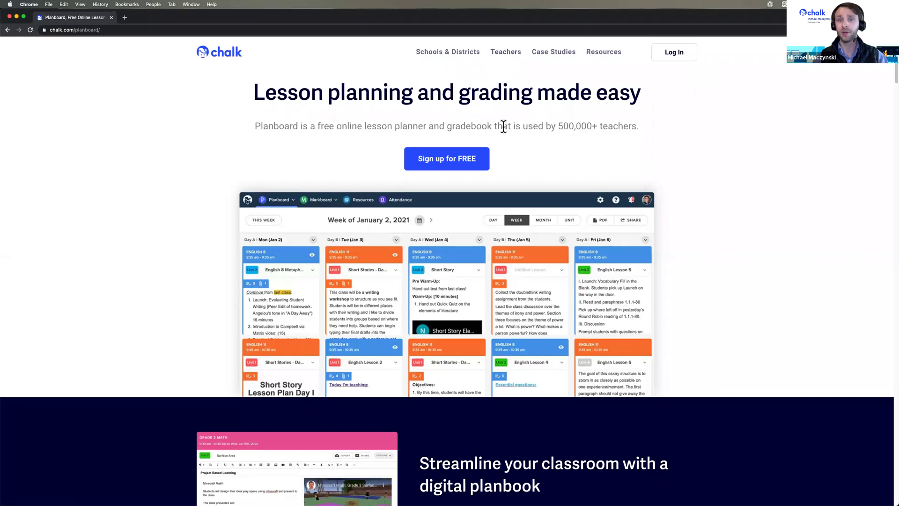
Start a free sign-up and enter the first and last name, correcting a typo.
click(450, 172)
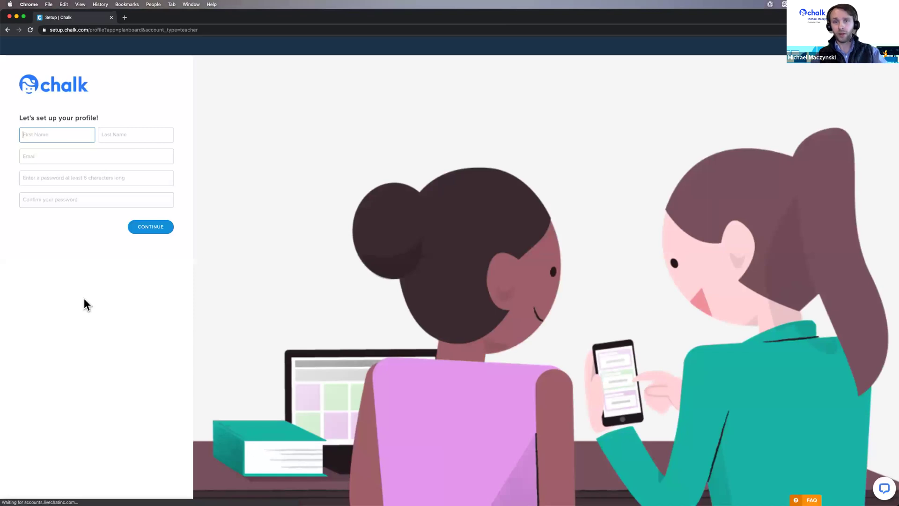
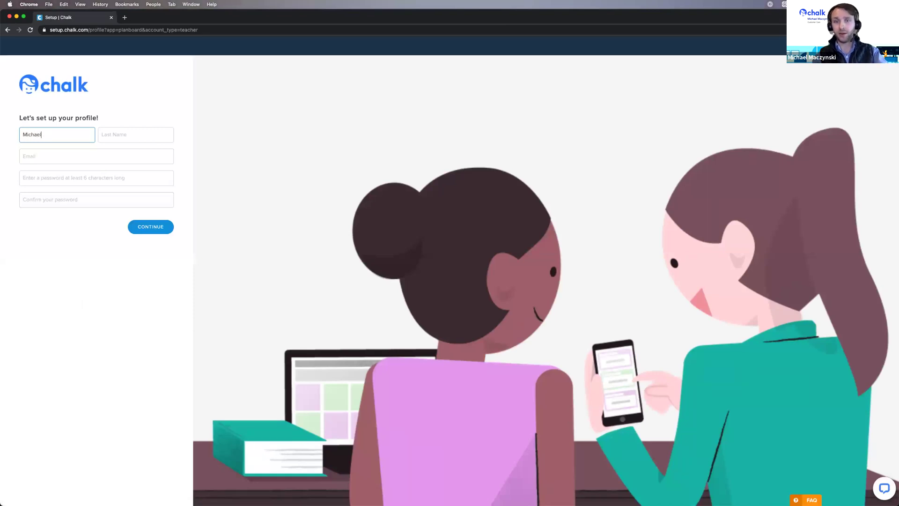
key(Tab)
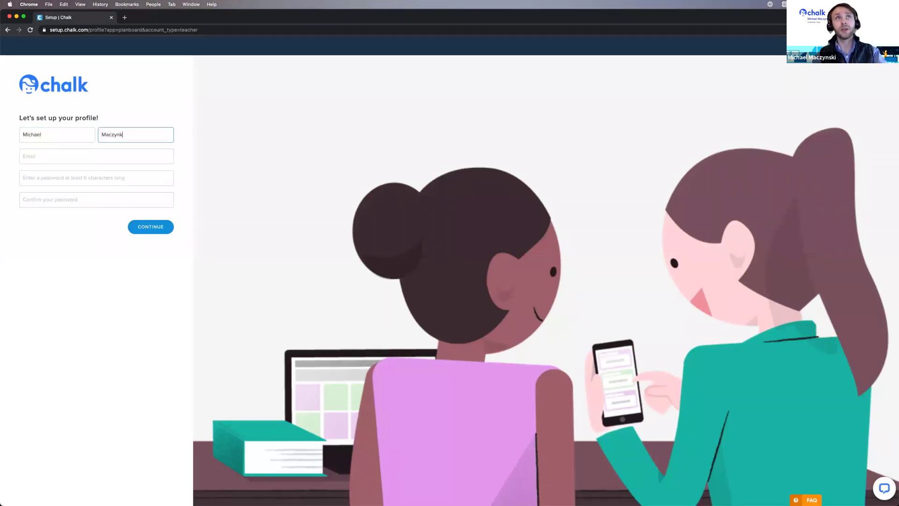
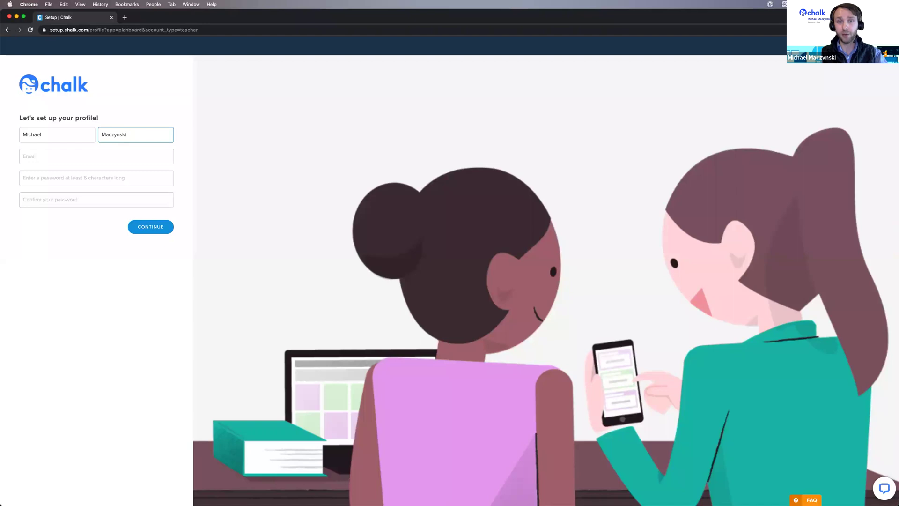
Enter the e-mail address and a confirmed password, then submit the profile.
key(Tab)
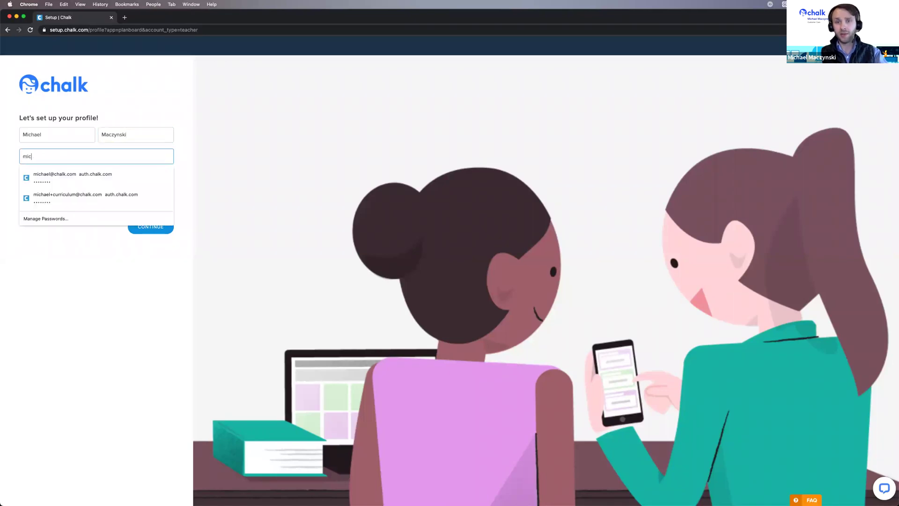
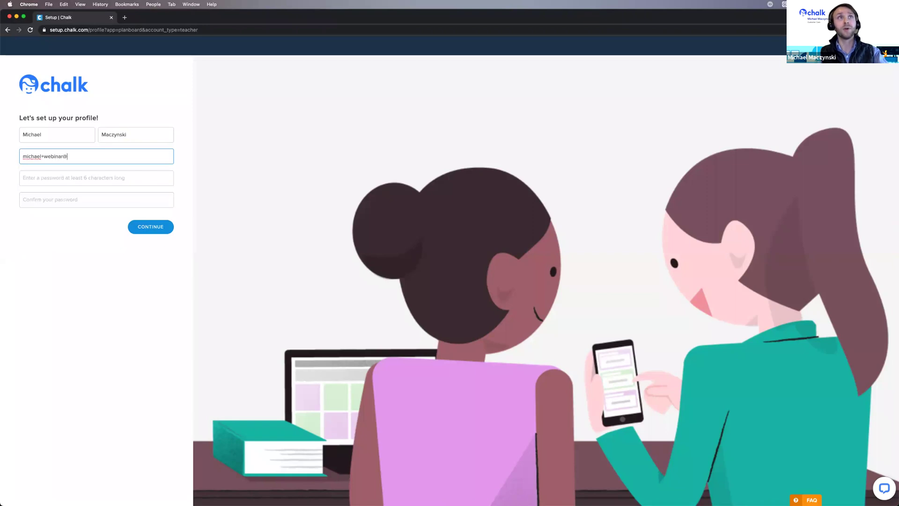
key(Tab)
text(********)
key(Tab)
text(********)
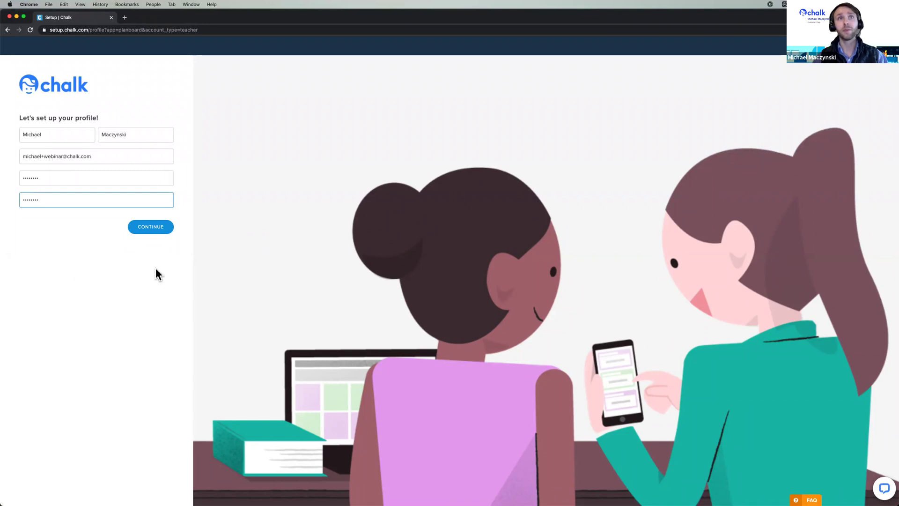
click(153, 228)
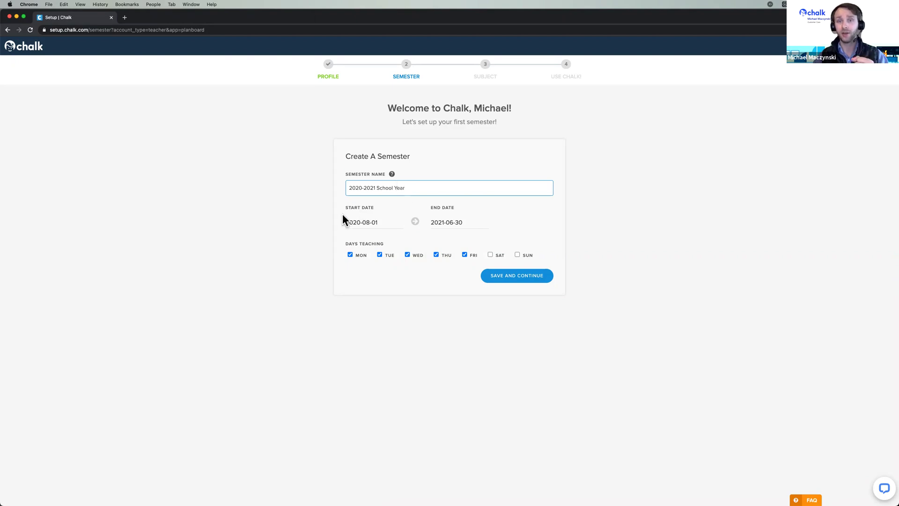
Set the semester to August 26, 2020 – June 21, 2021 with Monday–Friday teaching days and save.
click(365, 223)
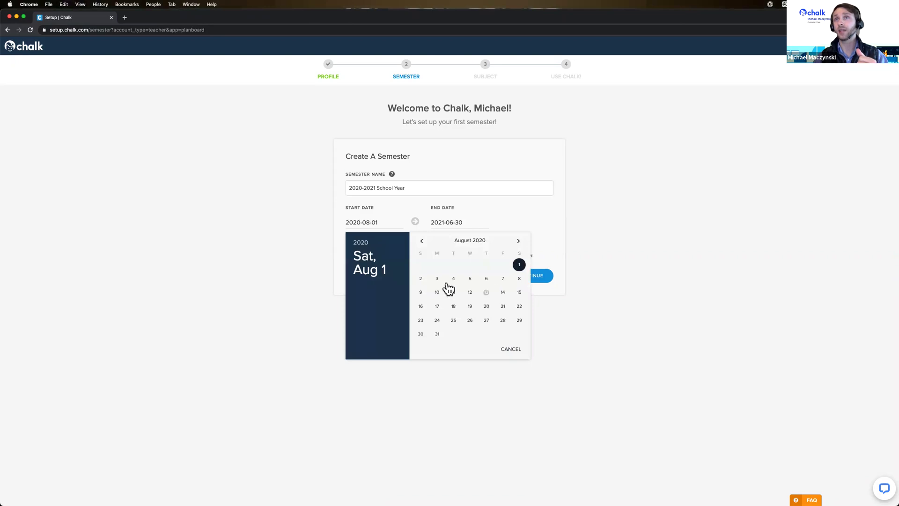
click(471, 322)
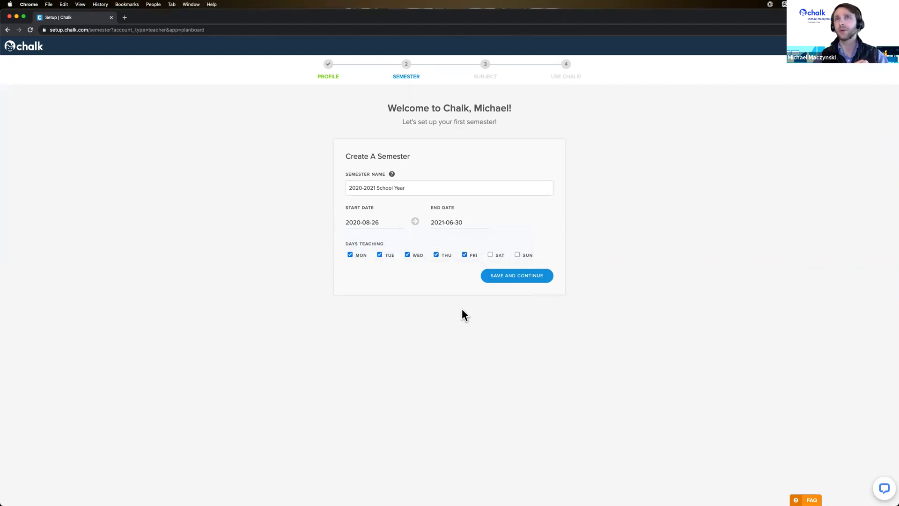
click(449, 225)
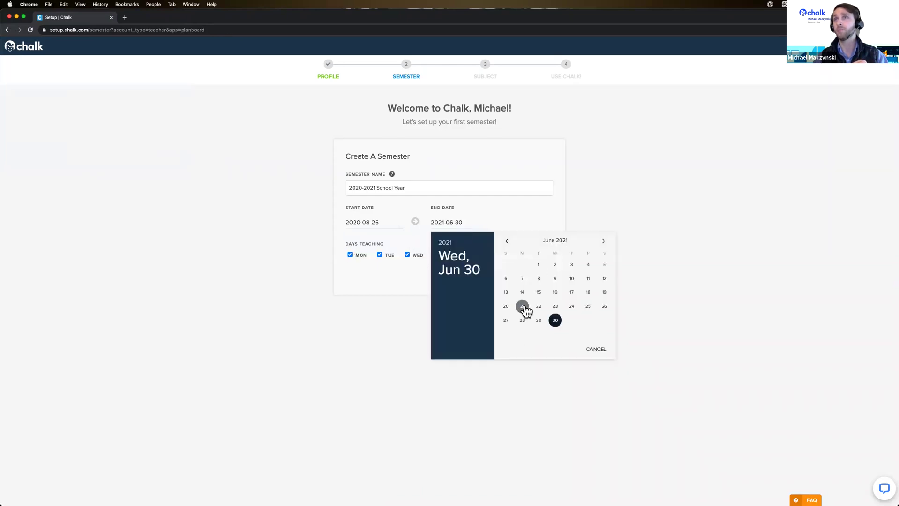
click(523, 307)
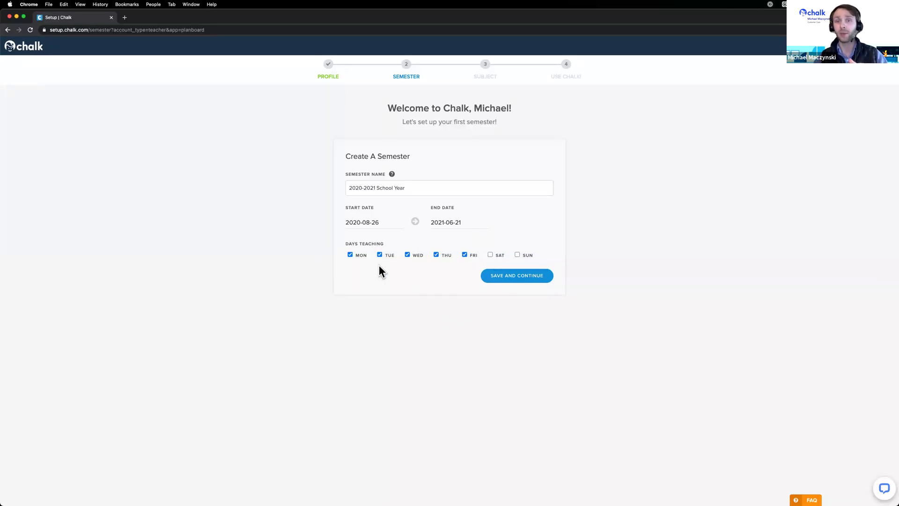
click(408, 254)
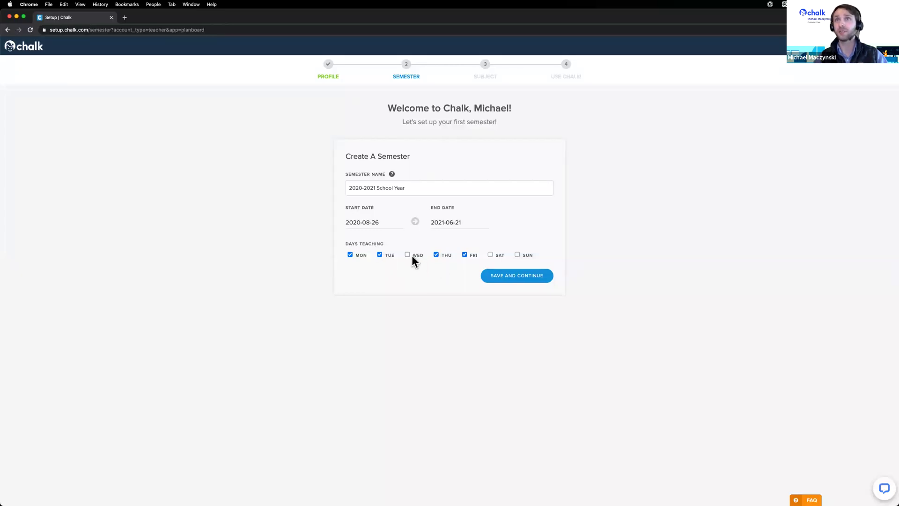
click(408, 255)
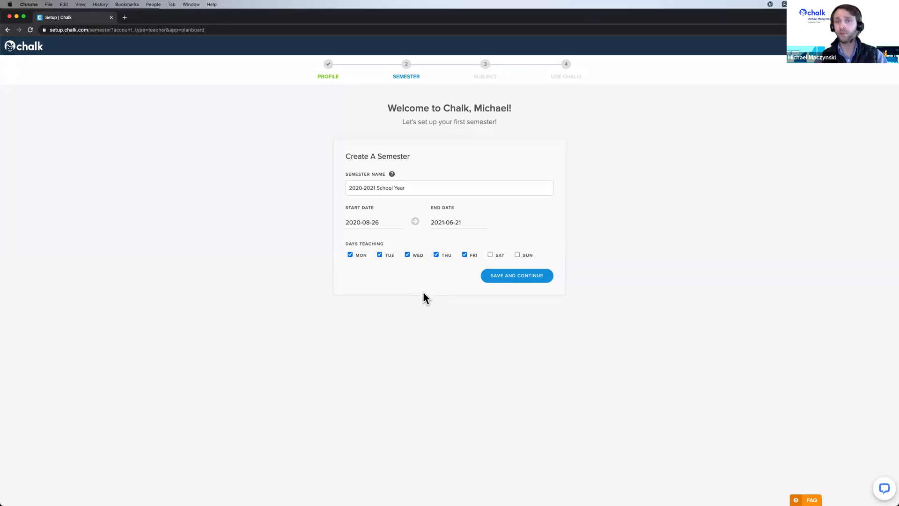
click(534, 284)
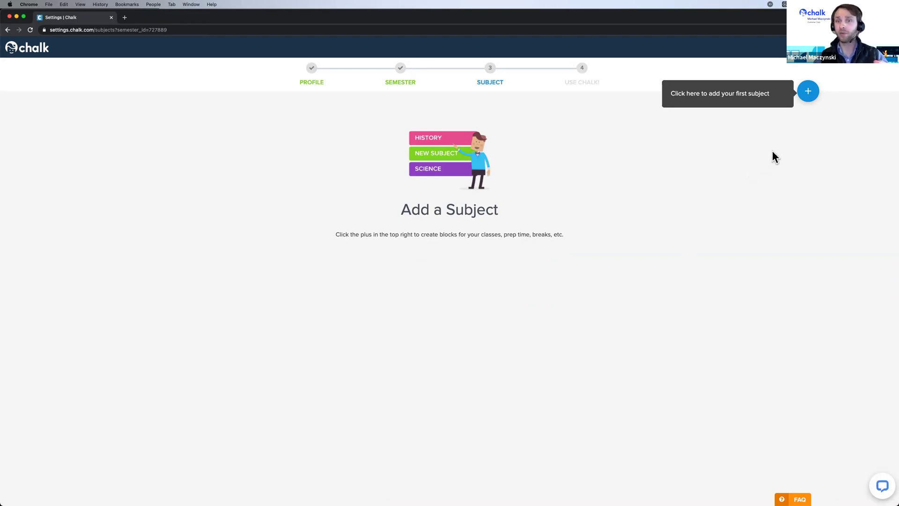
Bring up the add menu listing Subject, Non-Teaching Block and import choices.
click(808, 93)
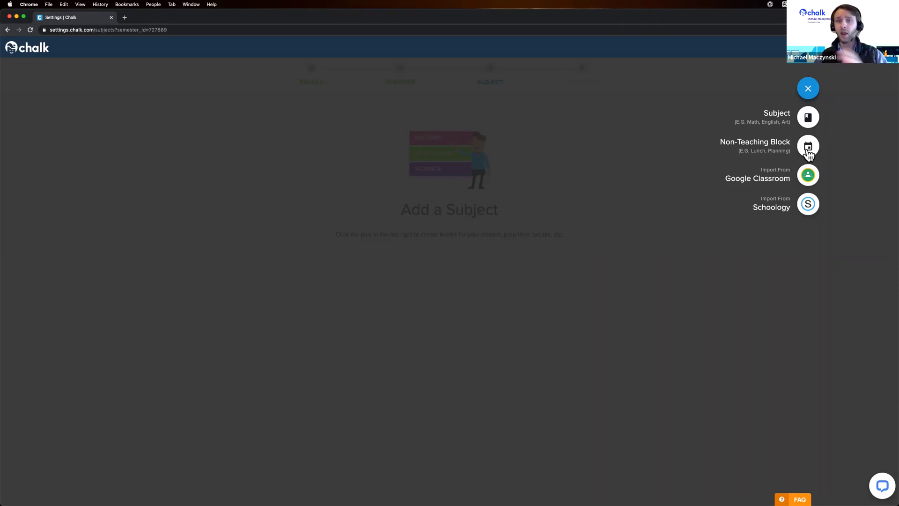
Choose Subject from the add menu and name it 'Math'.
click(808, 117)
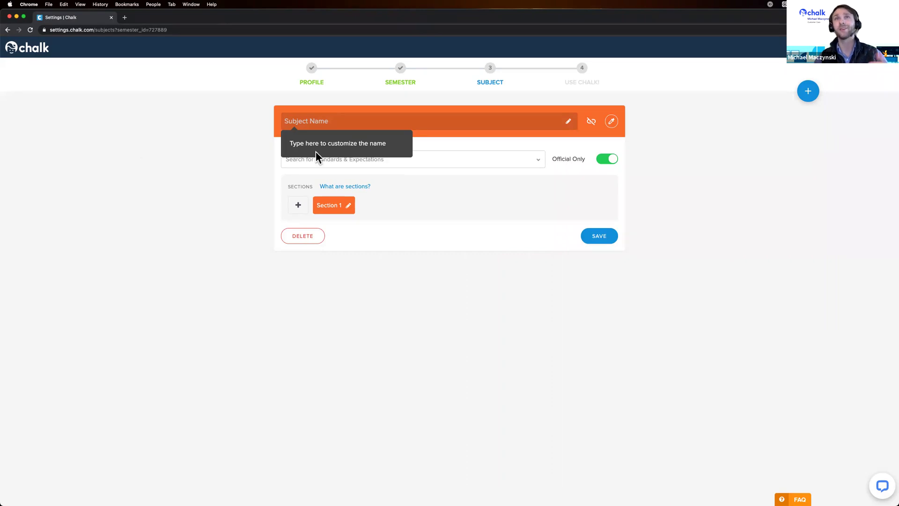
text(Math)
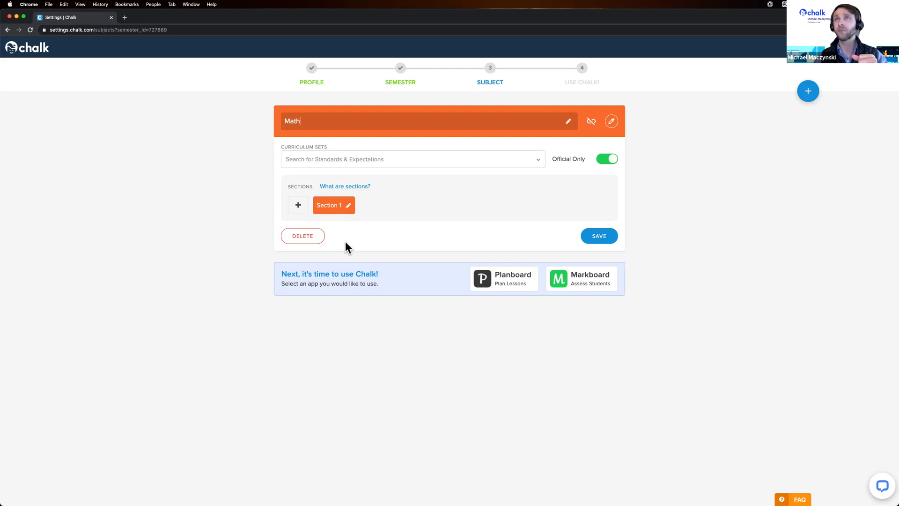
click(611, 123)
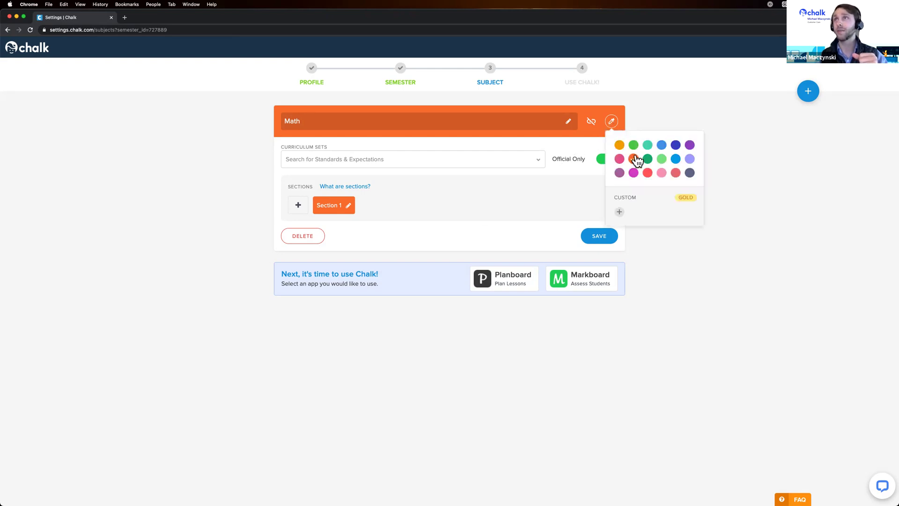
Make the Math subject blue, dismissing the Gold prompt for a custom colour.
click(661, 145)
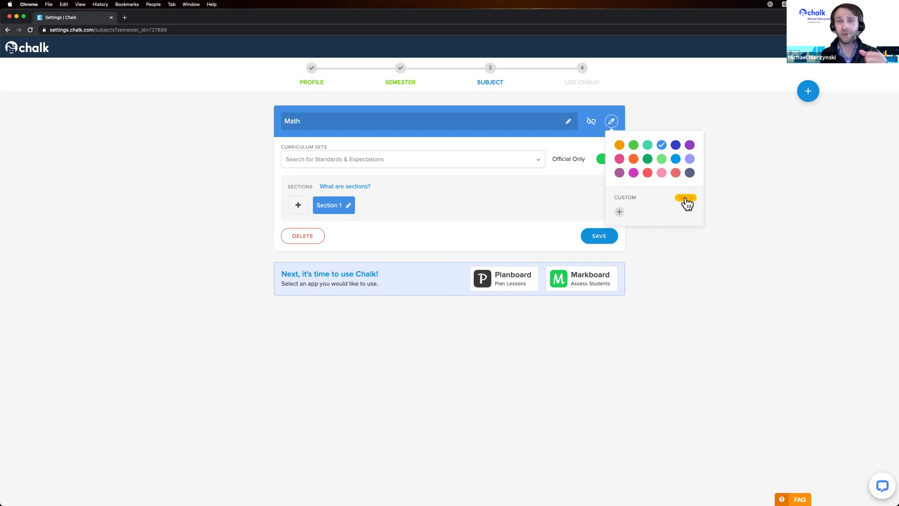
click(620, 212)
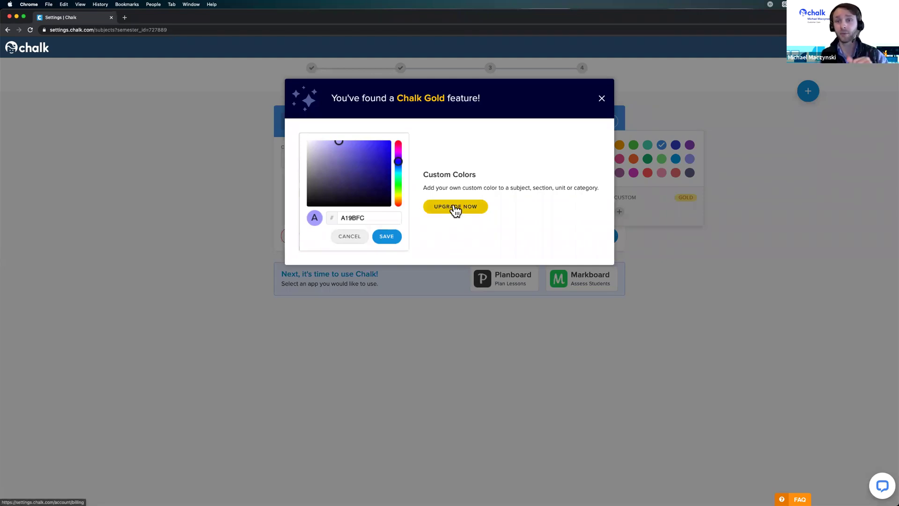
click(603, 100)
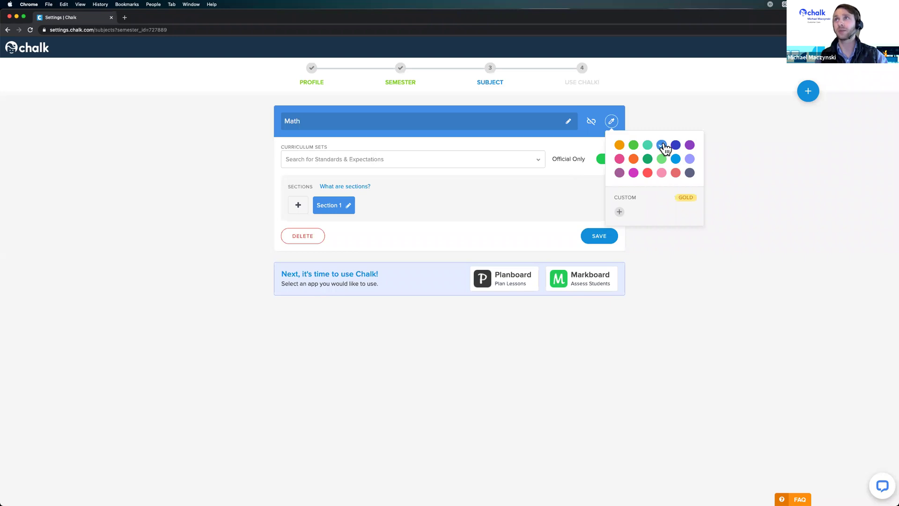
click(742, 198)
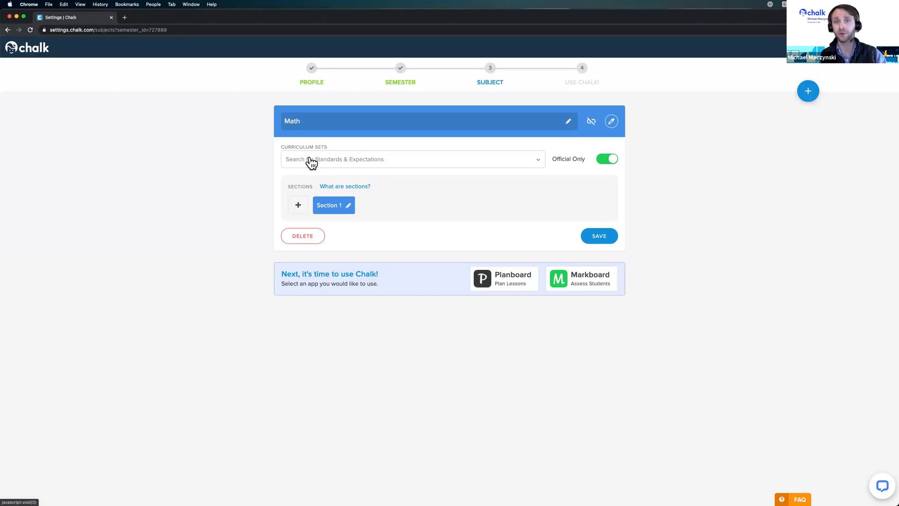
Search curriculum sets for 'Ontario grade 4 math' and attach Ontario - Grade 4 - Math (2020).
click(310, 159)
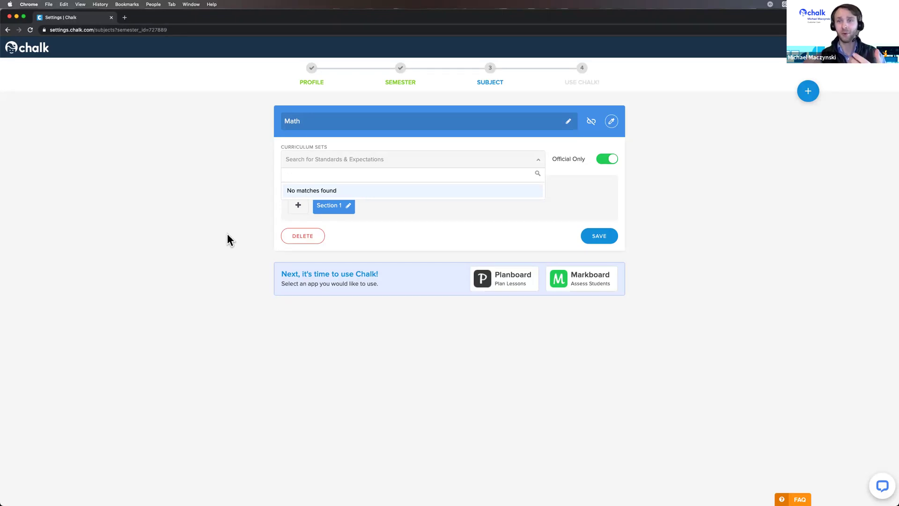
text(Ontario)
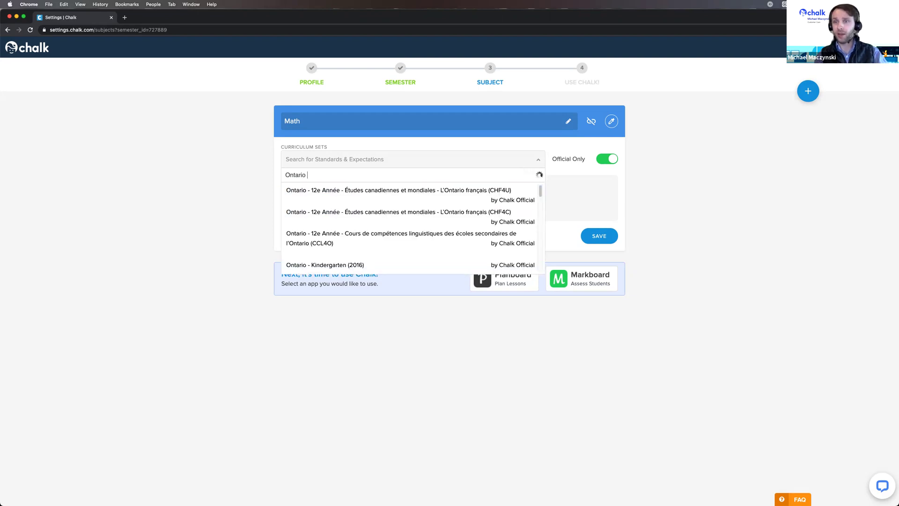
text( grade)
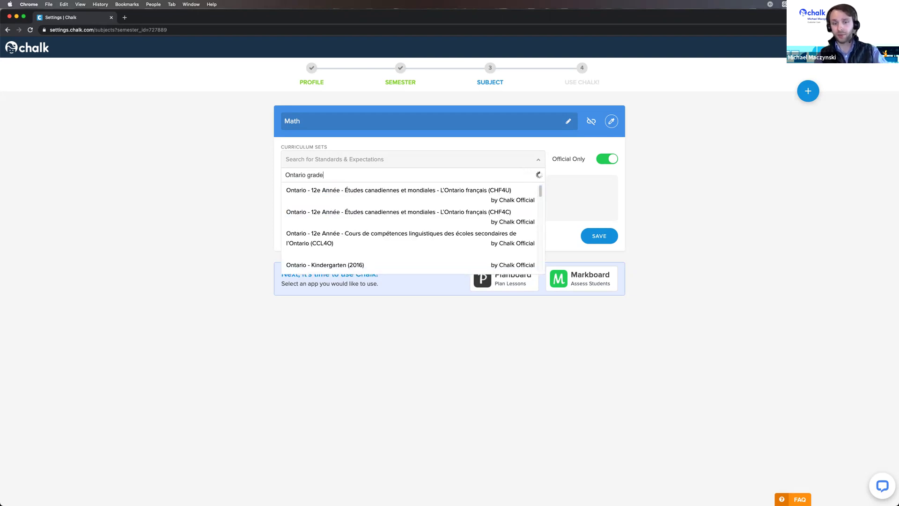
text( 4 math)
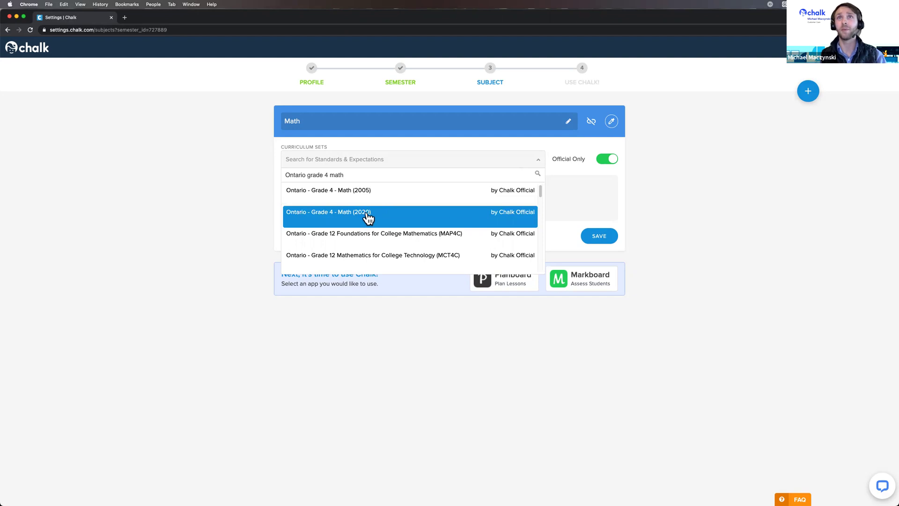
click(368, 217)
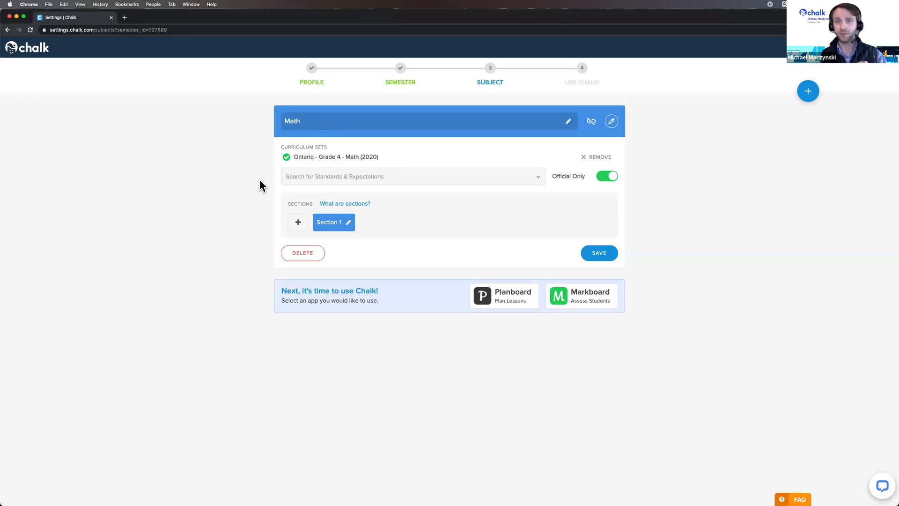
click(385, 177)
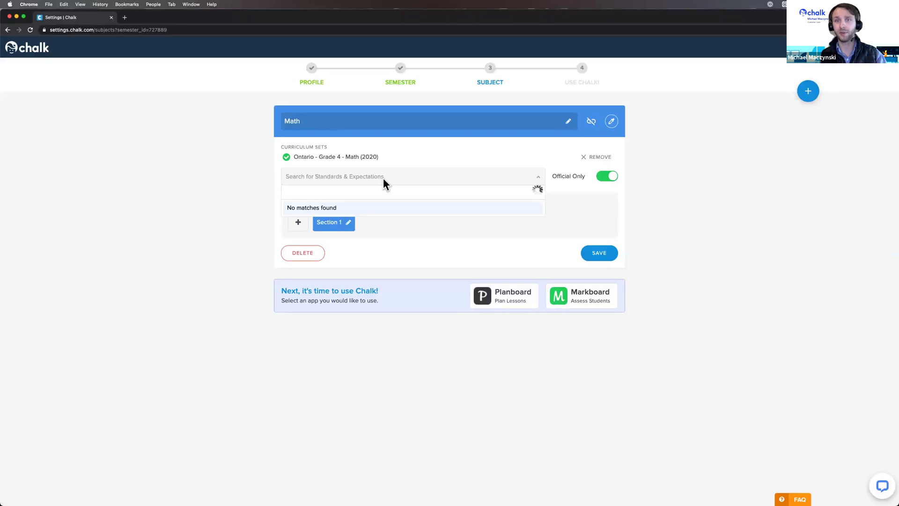
text(Florida )
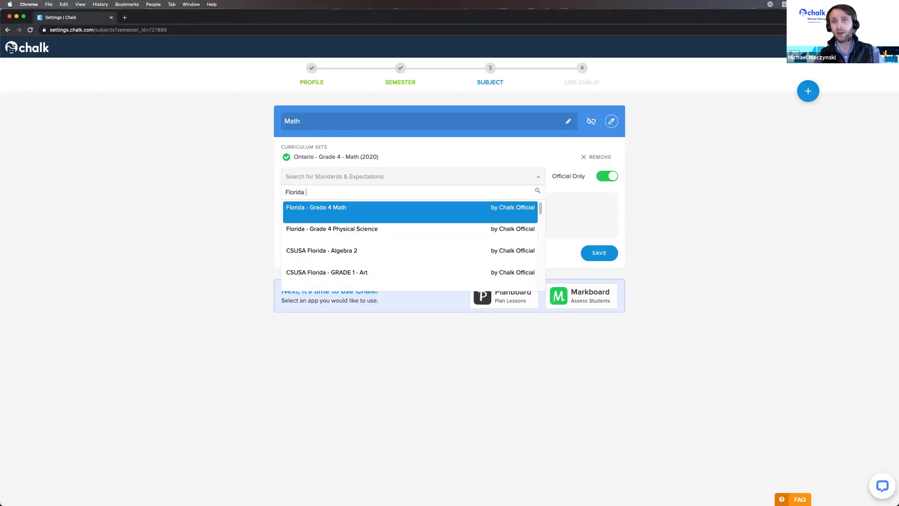
text(grade 4)
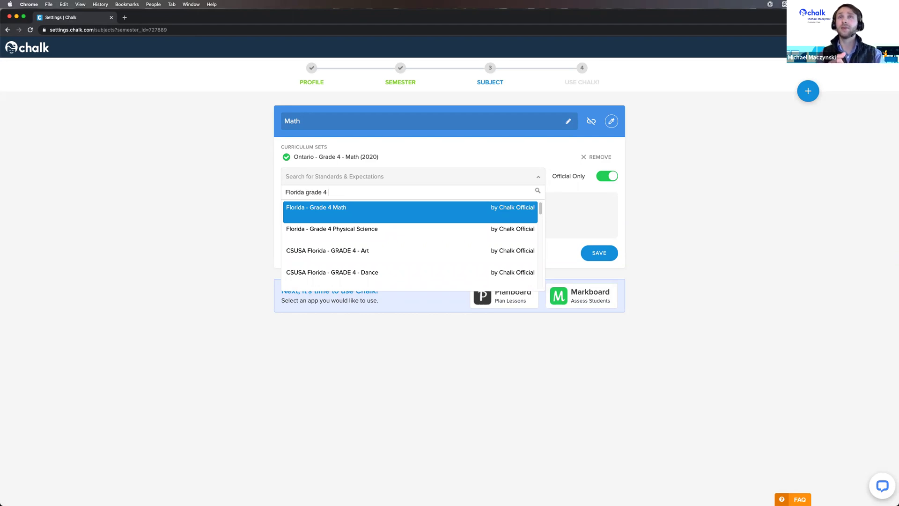
text(math)
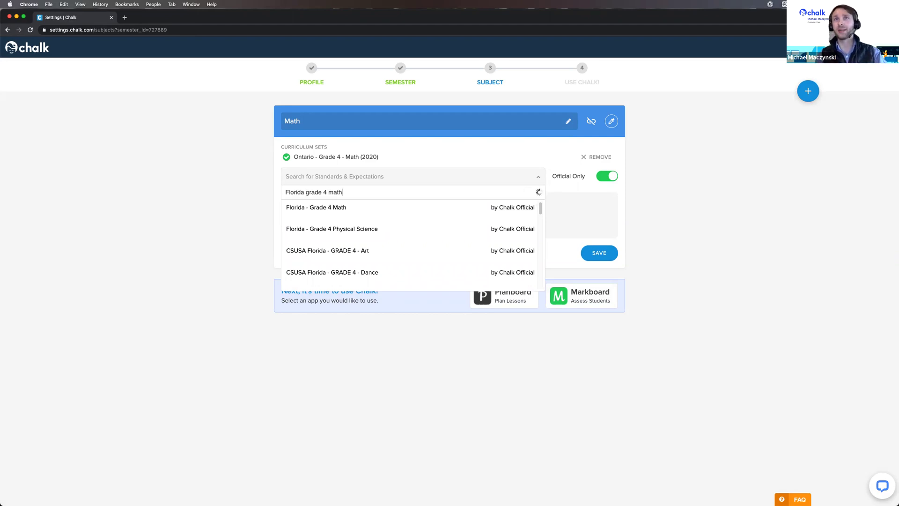
click(342, 215)
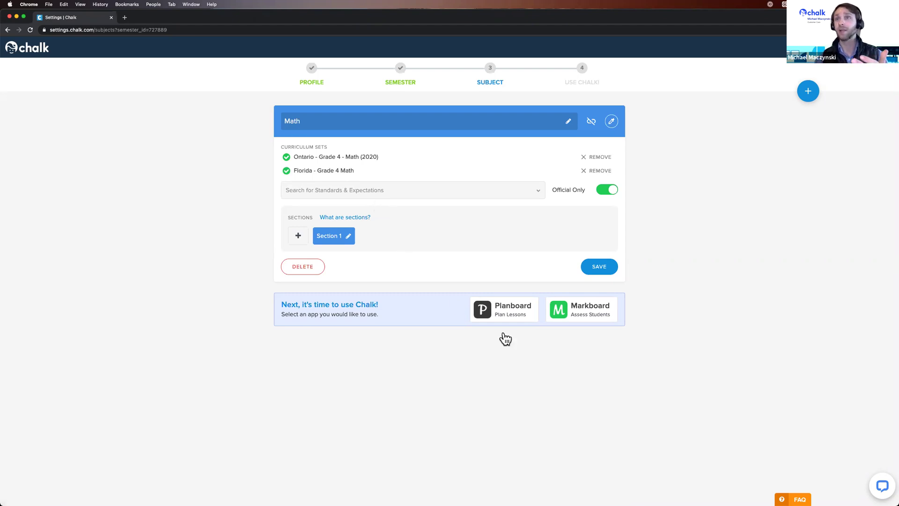
Open the Chalk Live Support chat, then minimize it back to the Math subject settings.
click(880, 486)
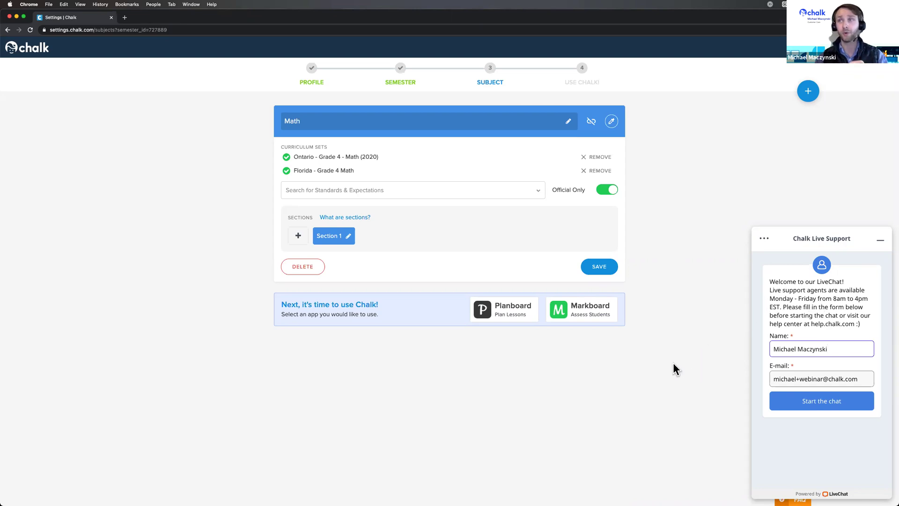
click(661, 370)
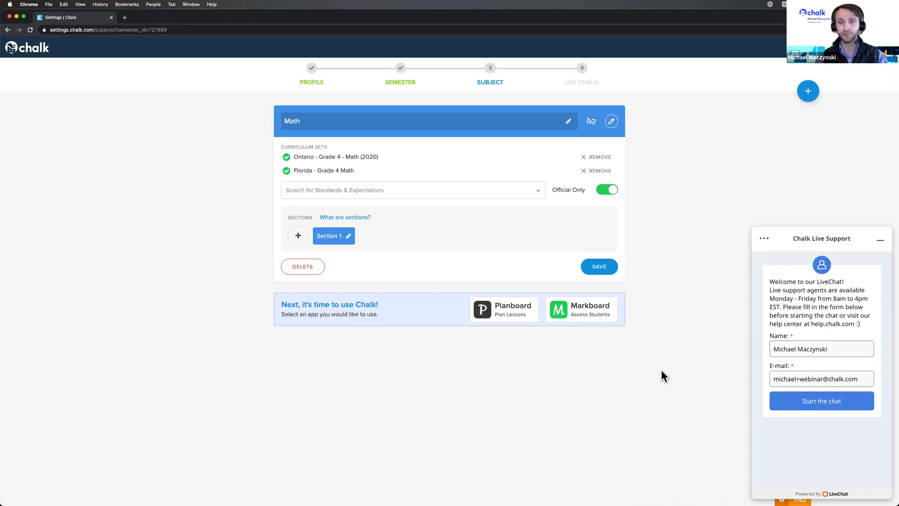
click(881, 240)
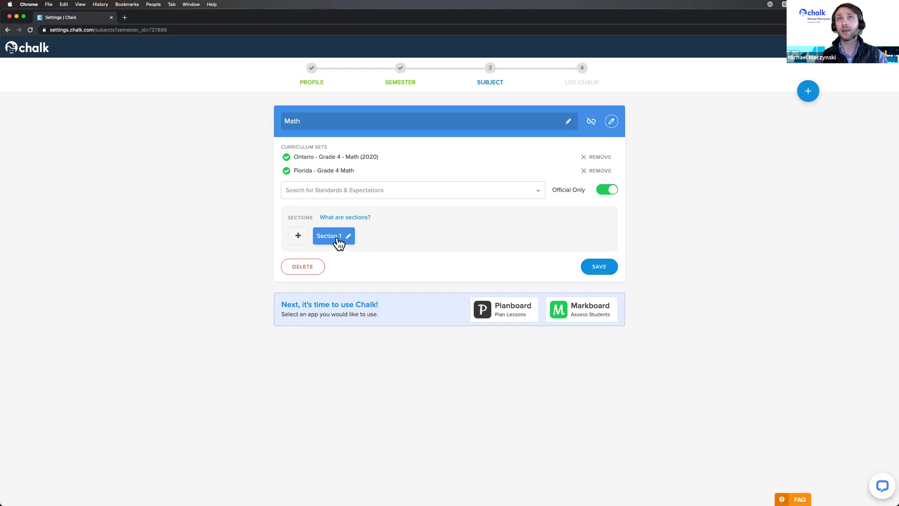
mouse_move(342, 219)
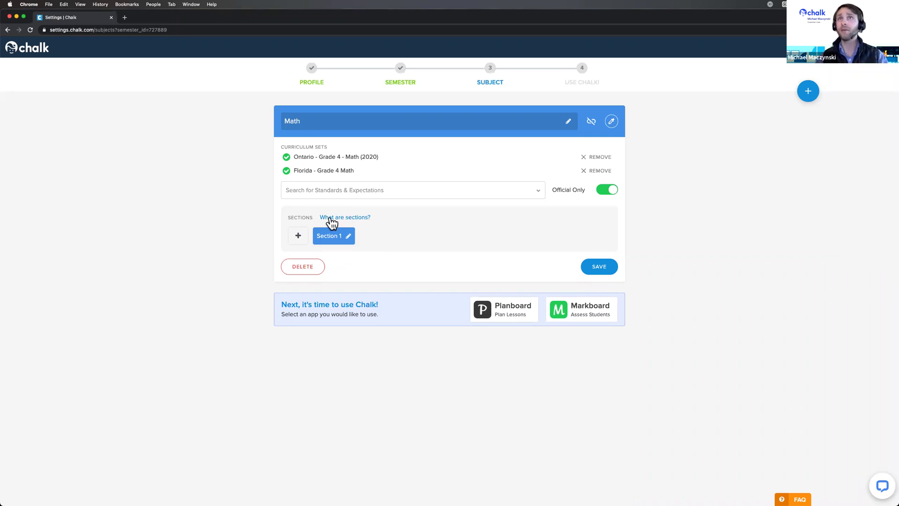
mouse_move(334, 220)
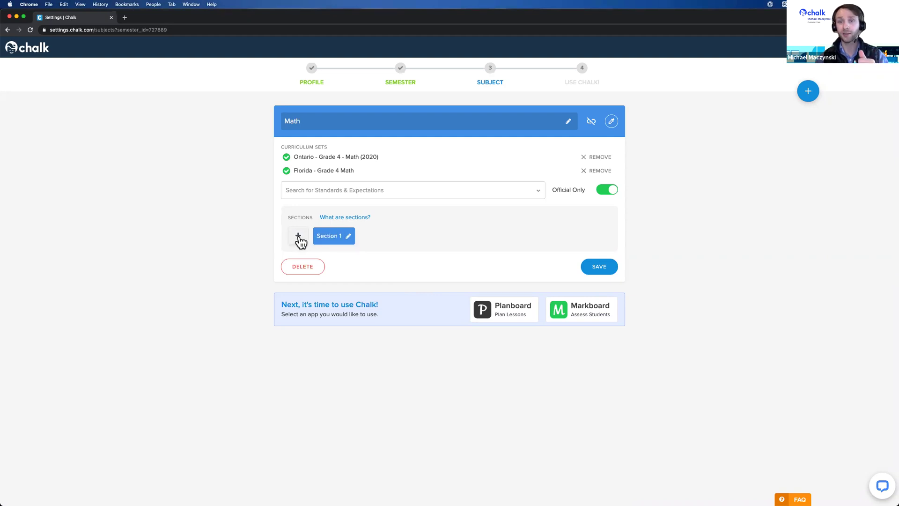
Leave Section 1 unchanged and save Math as a single entry with 1 section.
click(348, 237)
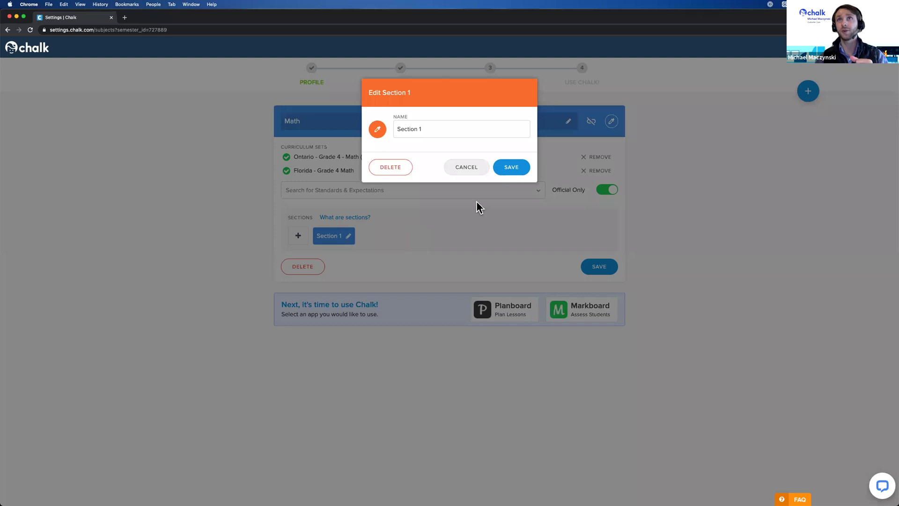
click(473, 171)
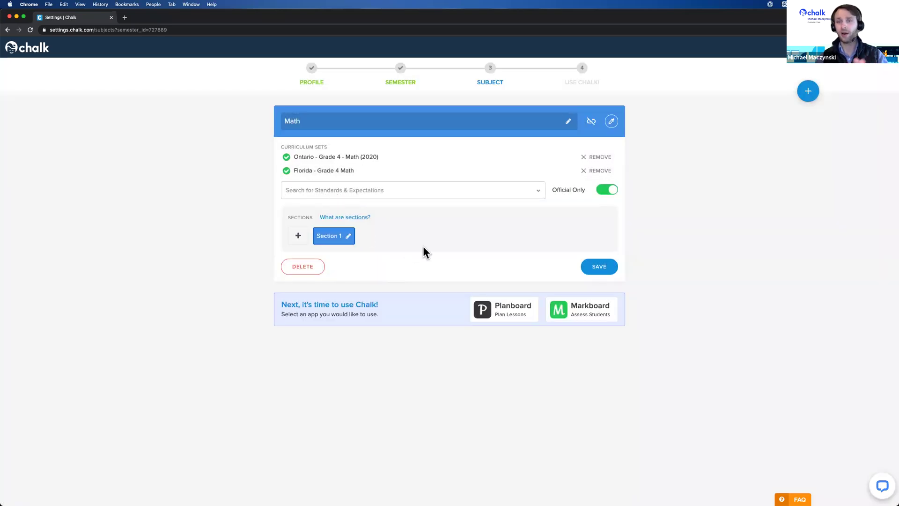
click(596, 271)
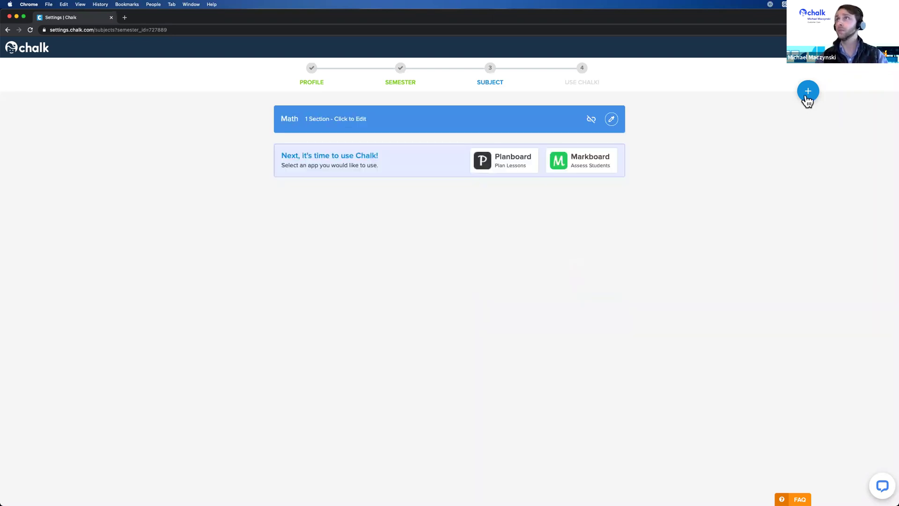
click(807, 99)
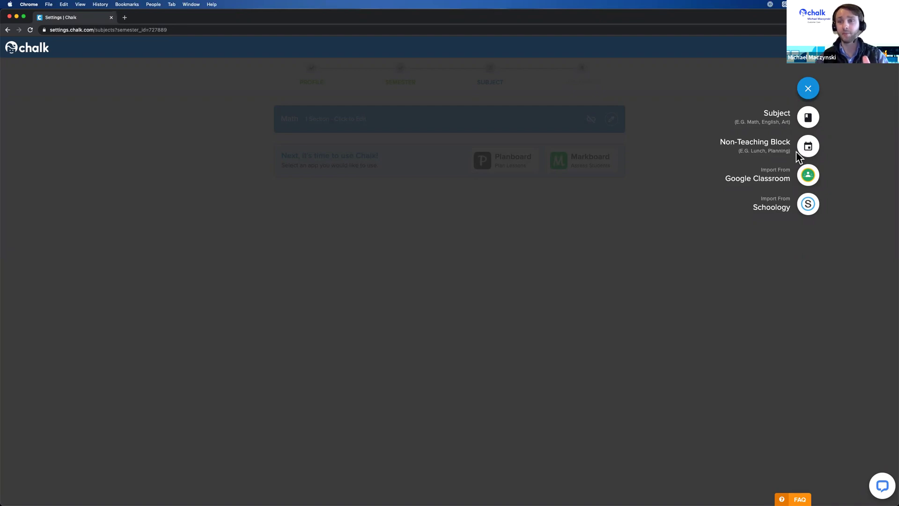
Add a red non-teaching block named 'Lunch' below the Math subject.
click(808, 148)
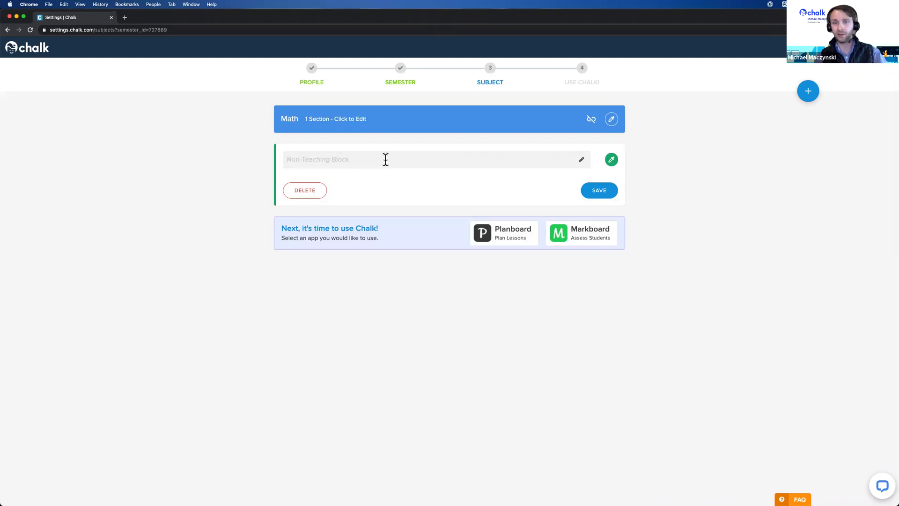
text(Lunch)
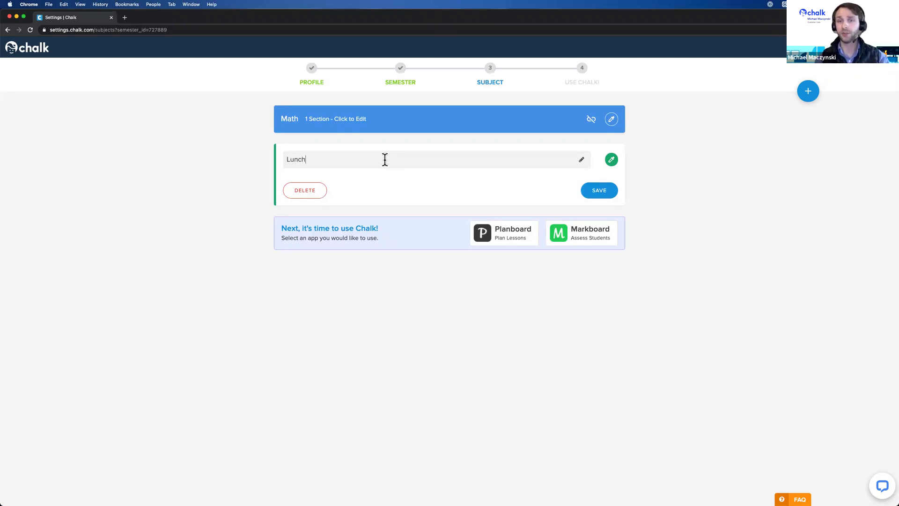
click(610, 159)
click(647, 211)
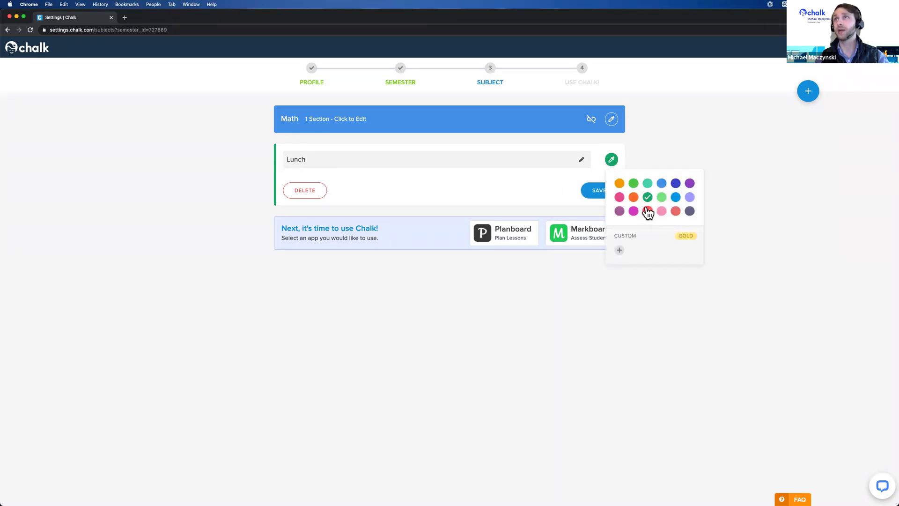
click(734, 247)
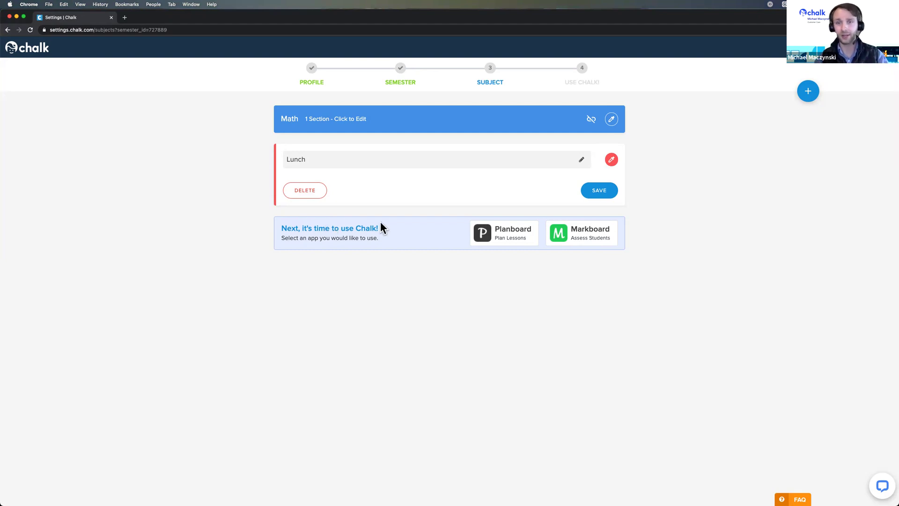
click(609, 192)
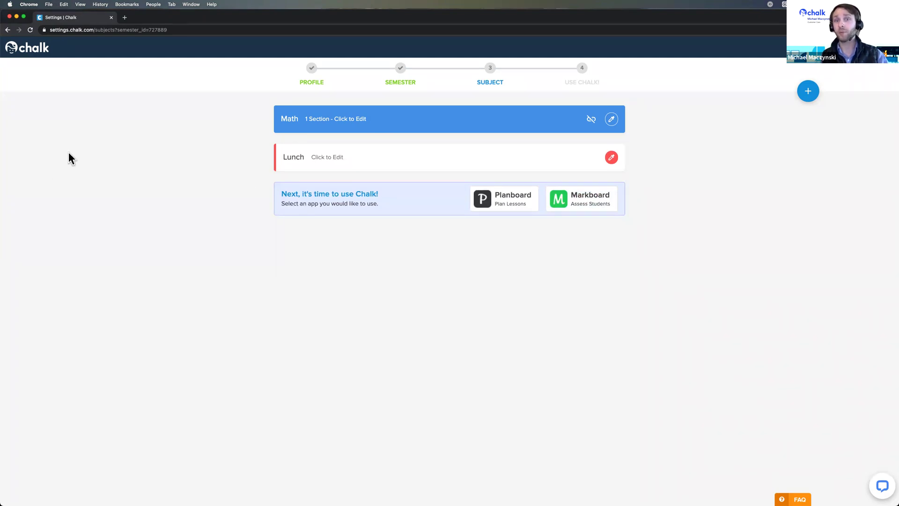
click(812, 97)
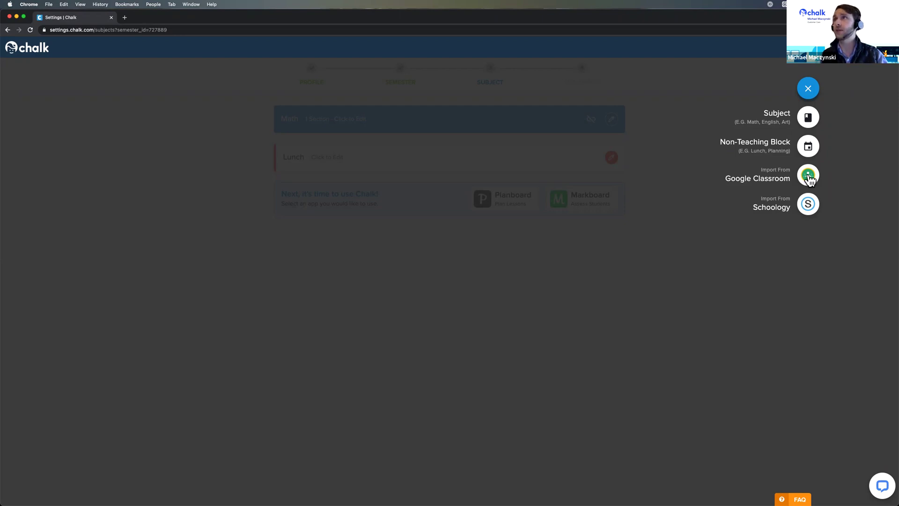
Sign in with the teacher's Google account and allow Chalk to access Google Classroom.
click(808, 177)
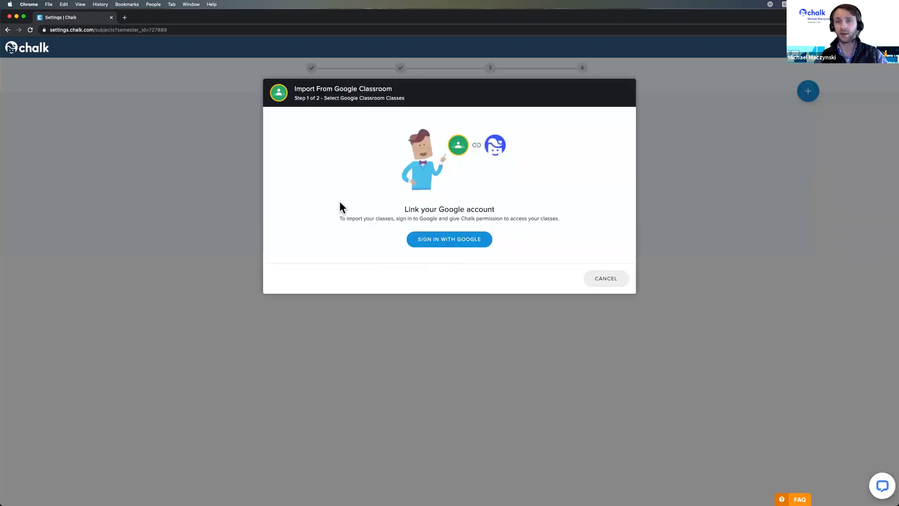
click(454, 243)
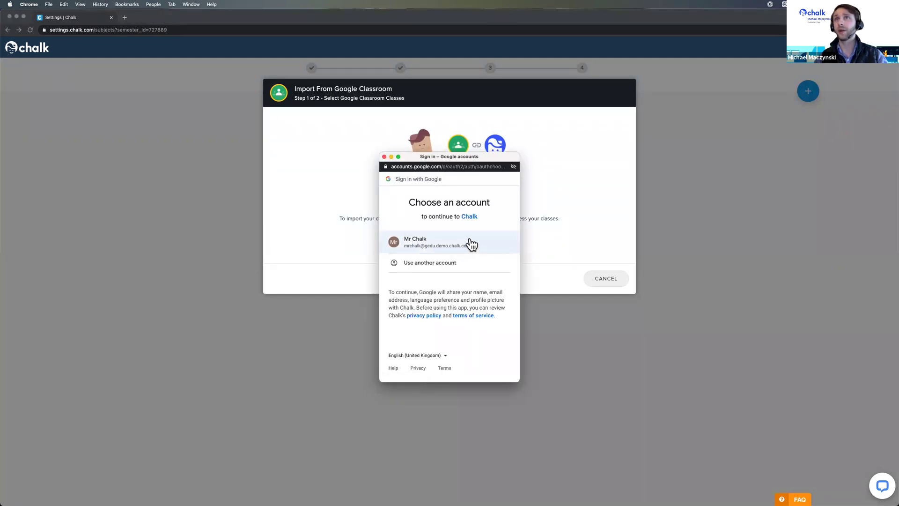
click(466, 241)
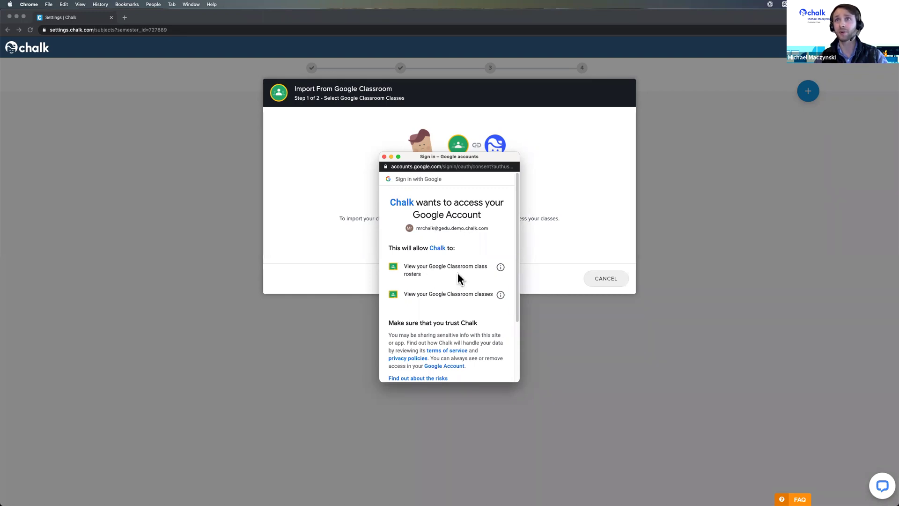
scroll(461, 276, down, 3)
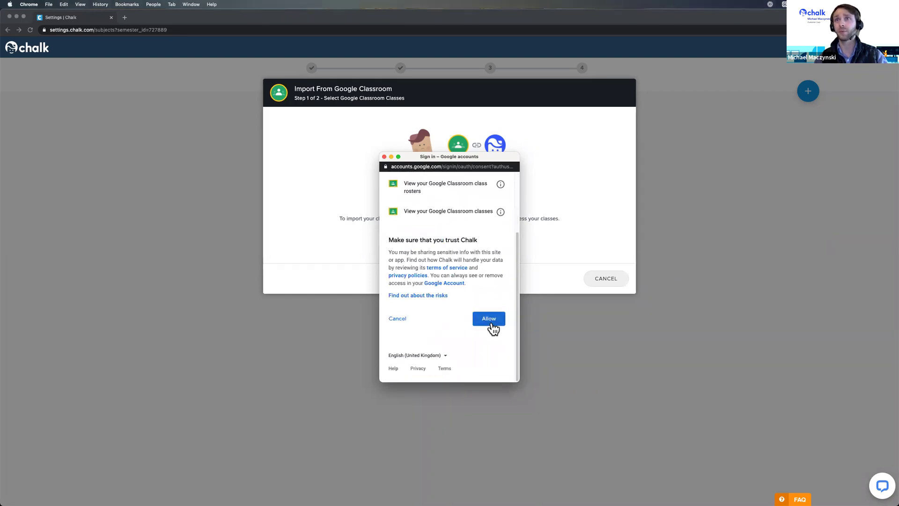
click(491, 322)
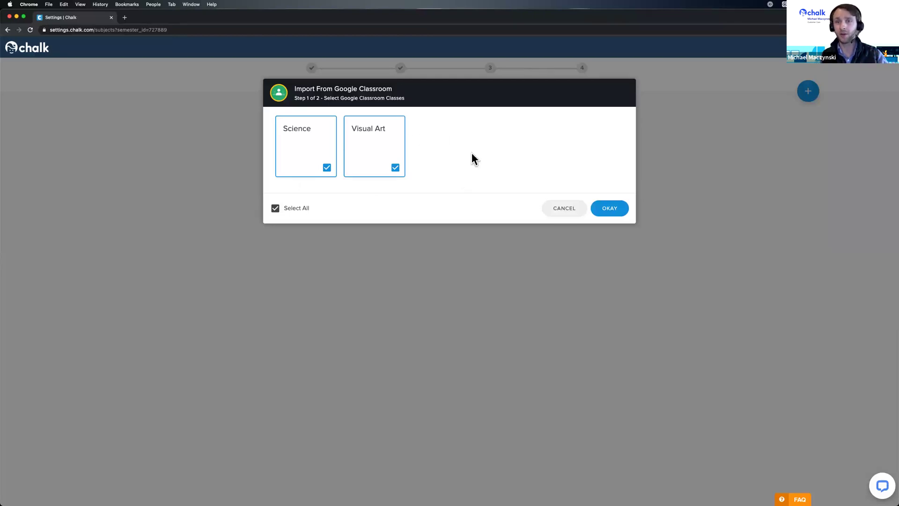
Keep both Science and Visual Art selected and continue to class details.
click(385, 160)
click(387, 160)
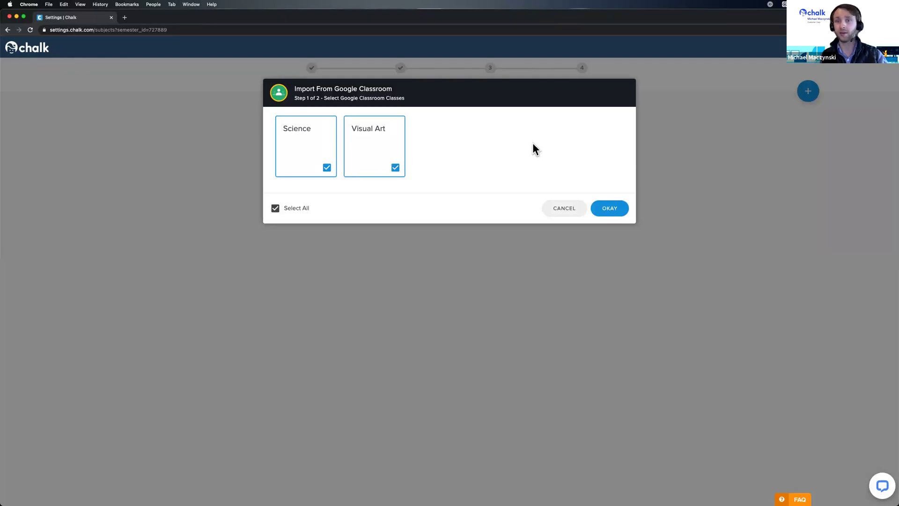
click(610, 208)
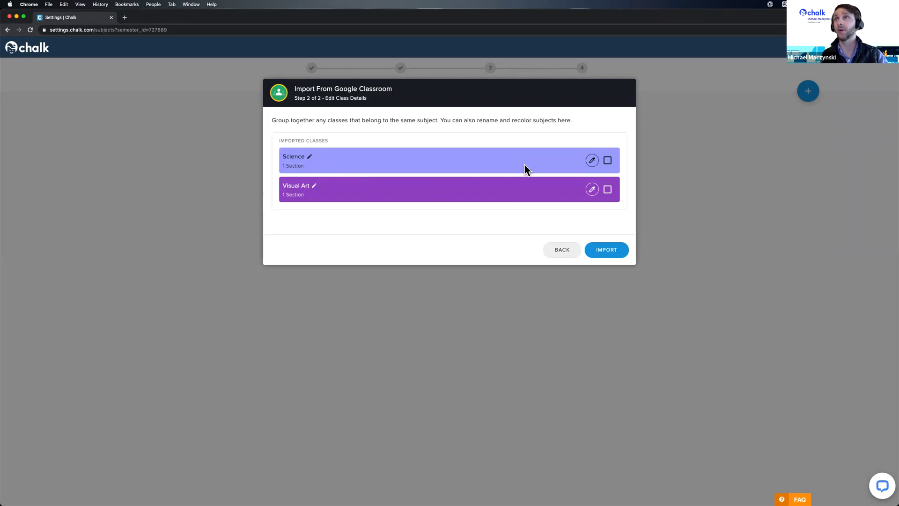
Select Science and Visual Art, group them, then ungroup them again.
click(607, 162)
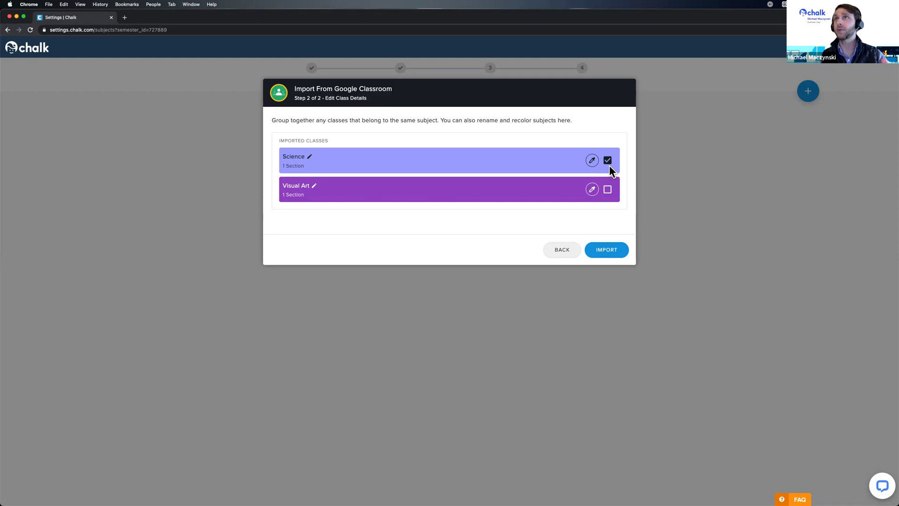
click(608, 190)
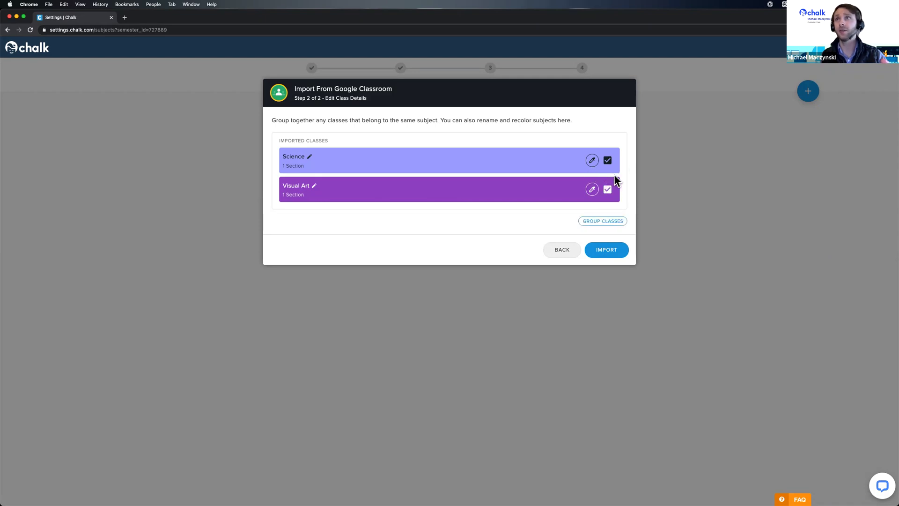
click(605, 226)
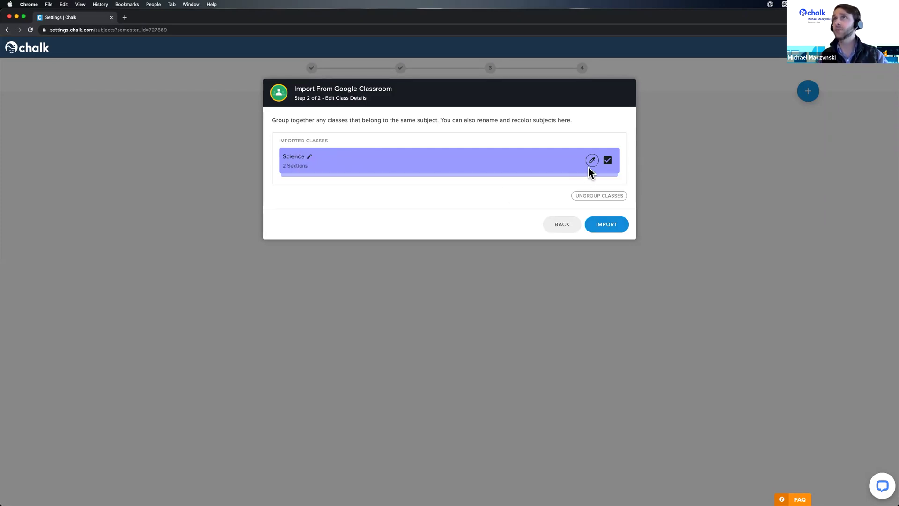
click(593, 197)
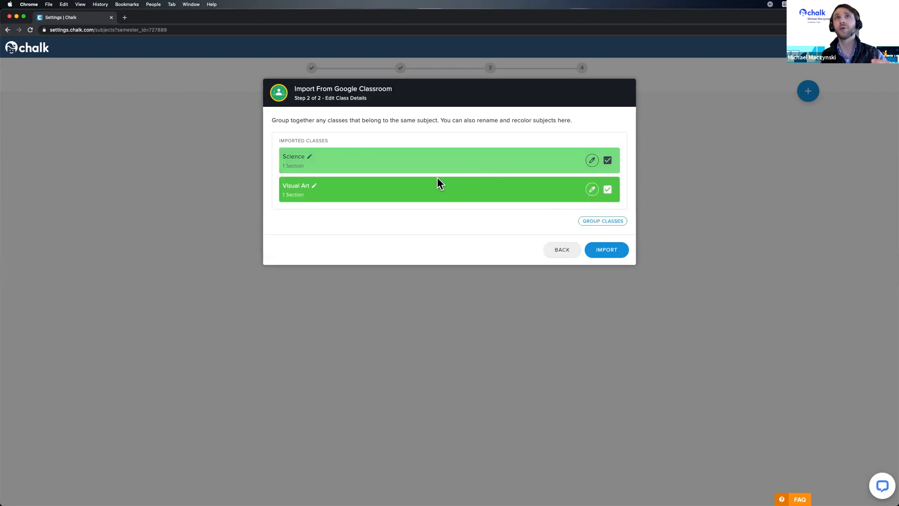
Colour Science magenta and import both classes as subjects.
click(591, 160)
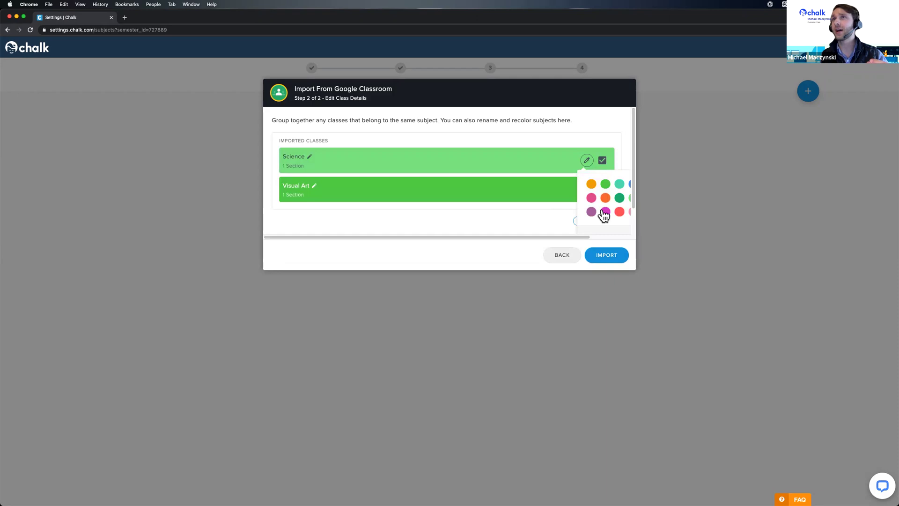
click(605, 212)
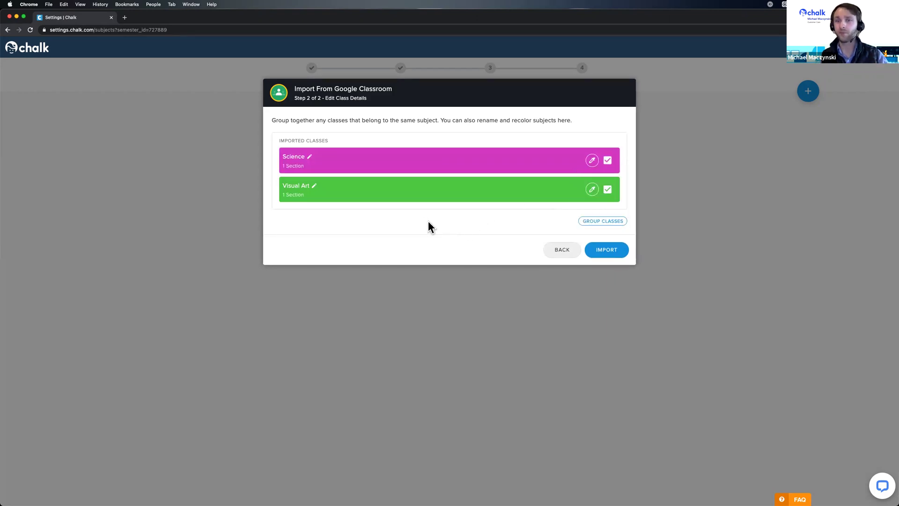
click(608, 250)
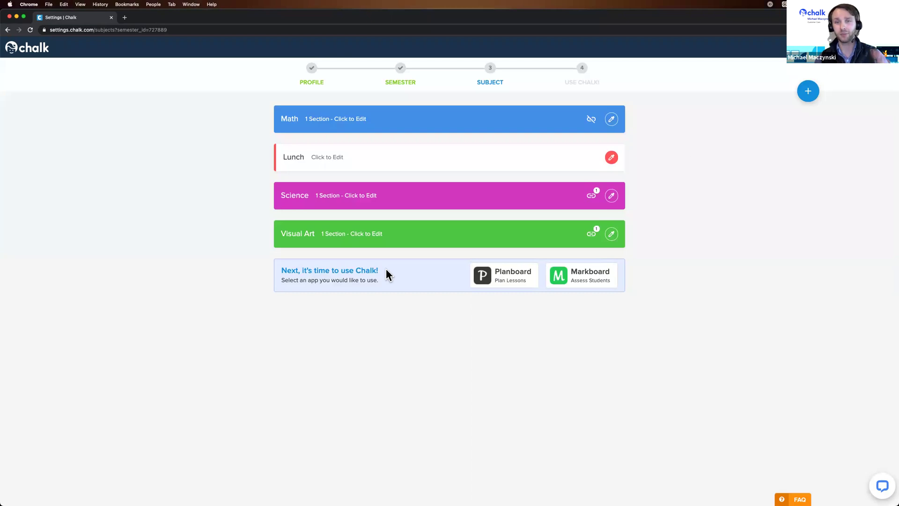
Open Science's settings and save it with its single section.
click(401, 197)
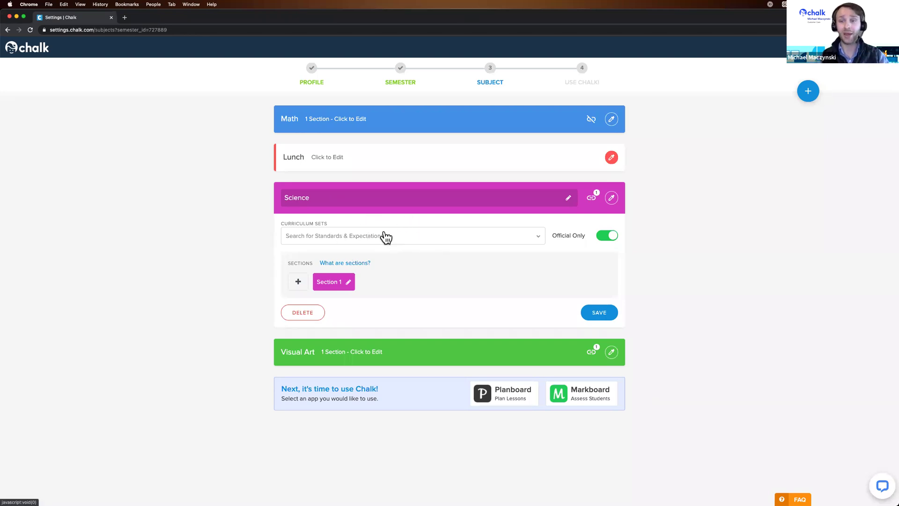
click(601, 314)
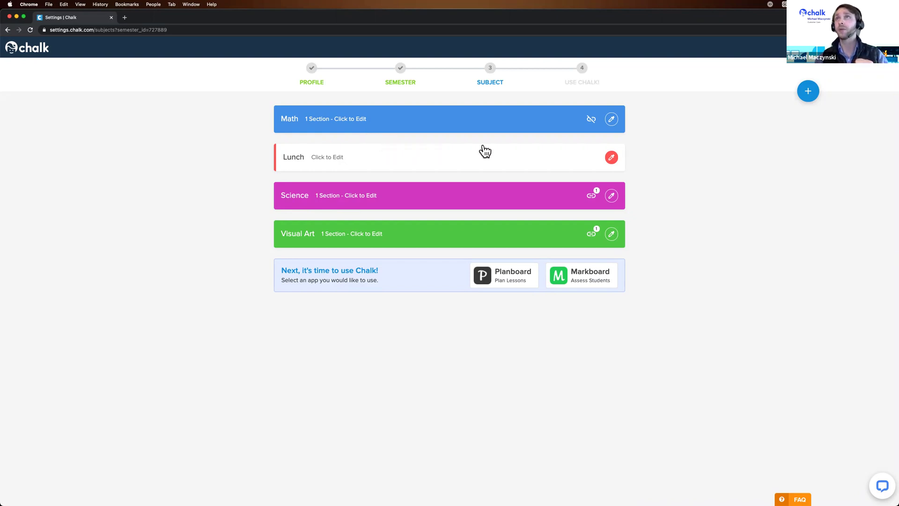
View Math's Google Classroom/Schoology link options without linking, then go on to Planboard.
click(592, 121)
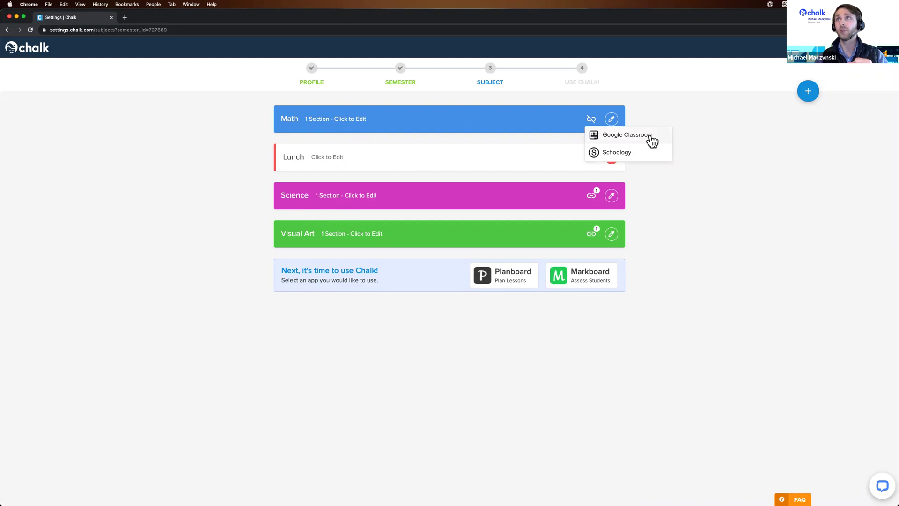
click(740, 184)
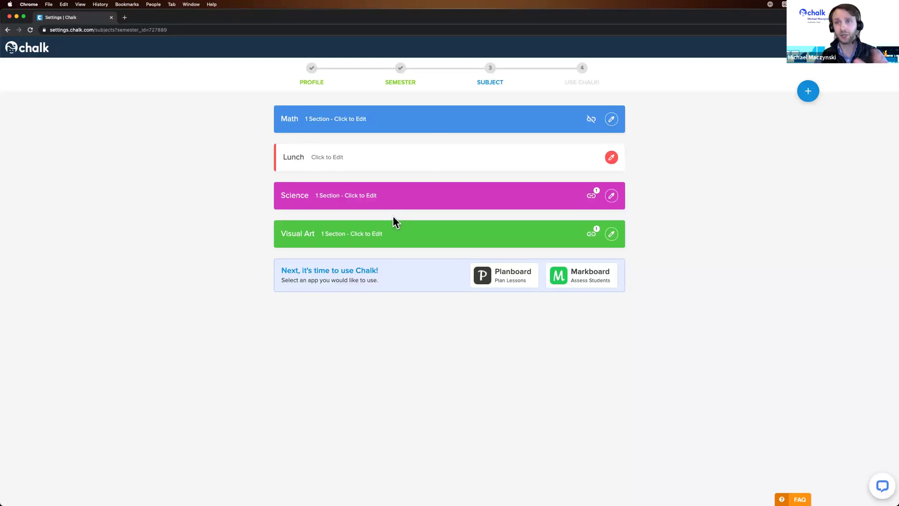
click(517, 281)
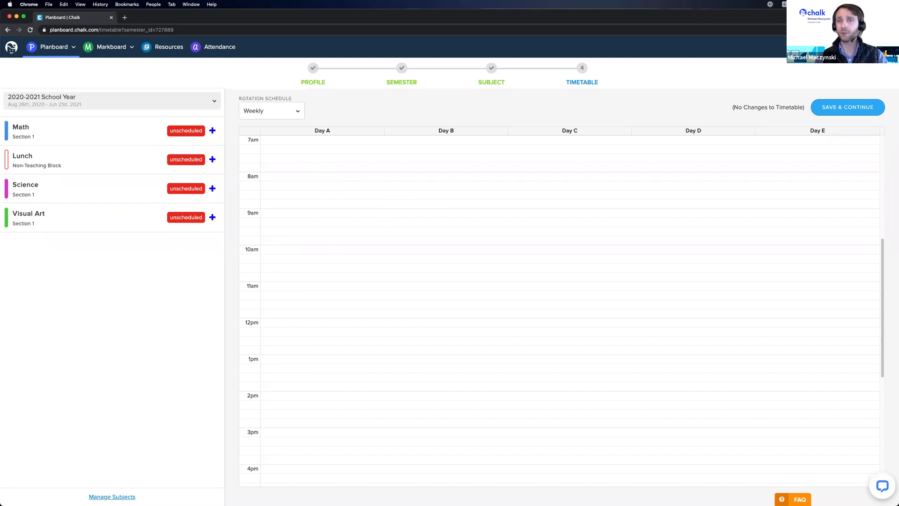
Open the Rotation Schedule dropdown on the weekly Day A–E timetable.
click(294, 113)
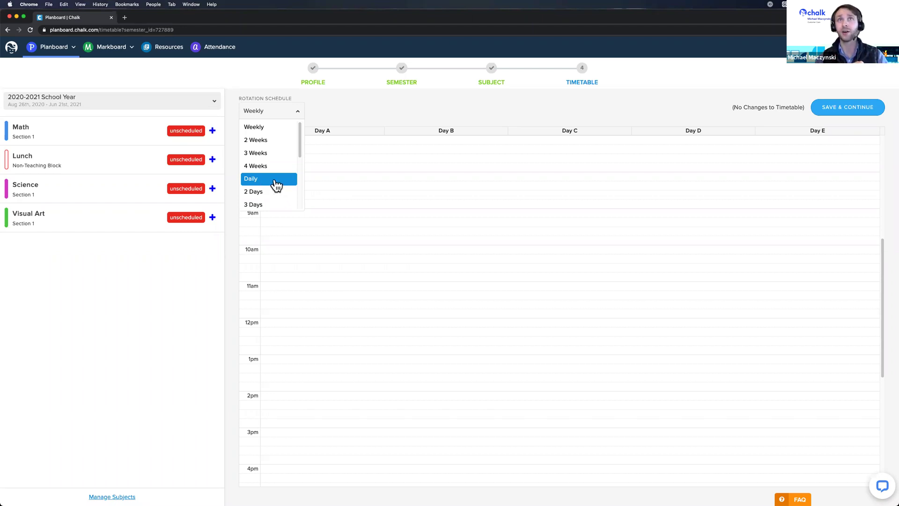
Try Daily and Weekly, then set the rotation to 2 Days with Day A and Day B.
click(274, 179)
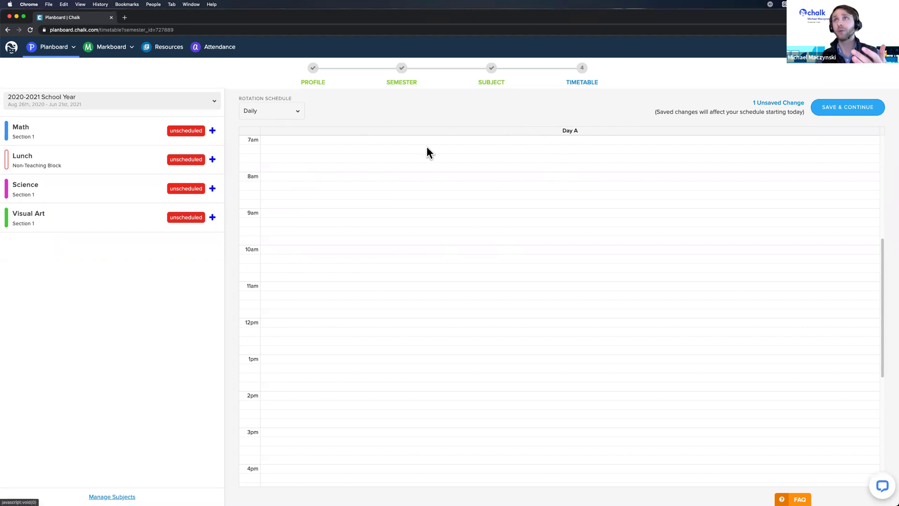
click(284, 111)
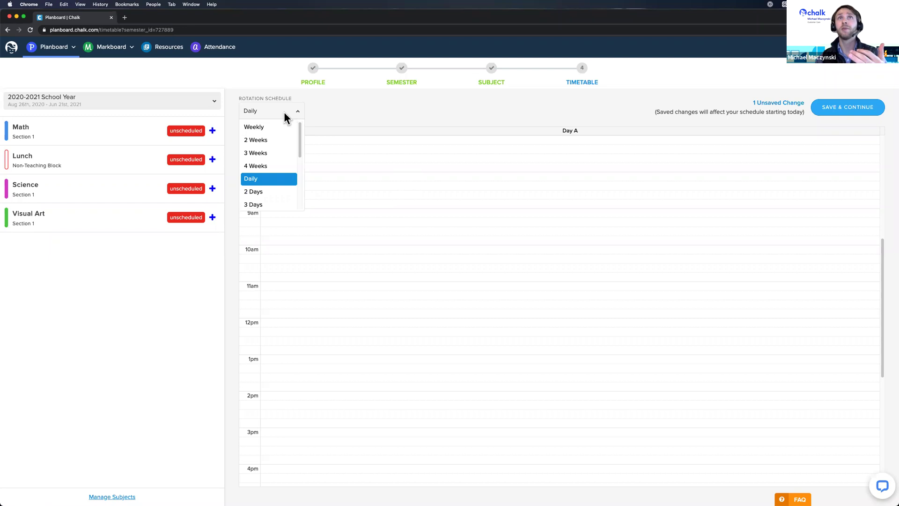
click(278, 134)
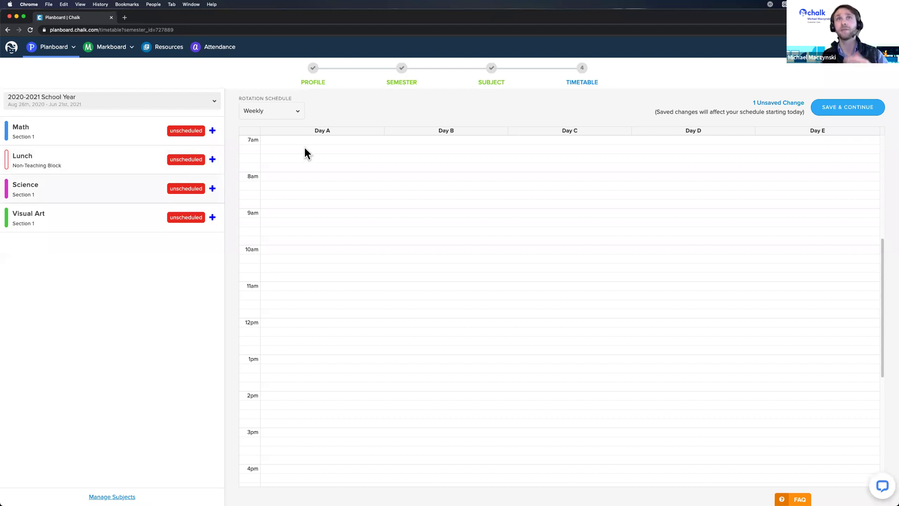
click(299, 114)
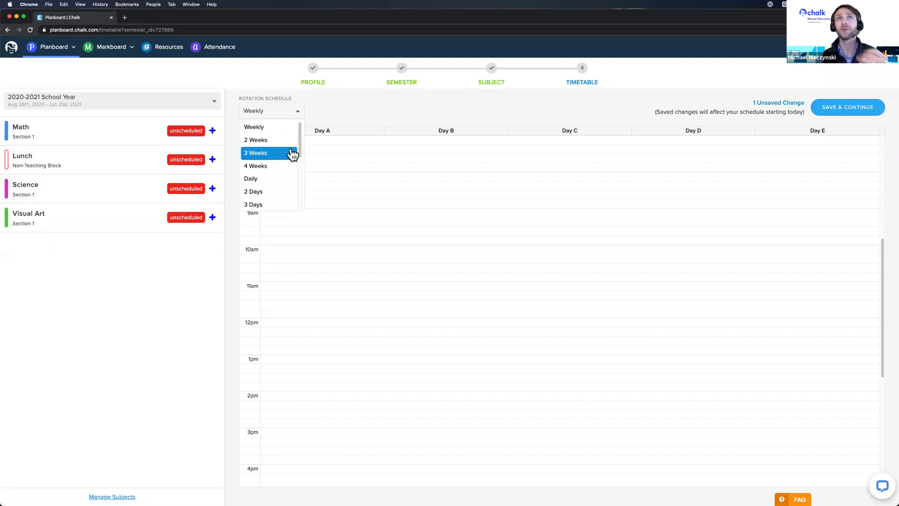
mouse_move(298, 139)
mouse_down()
mouse_move(297, 191)
mouse_move(302, 131)
mouse_up()
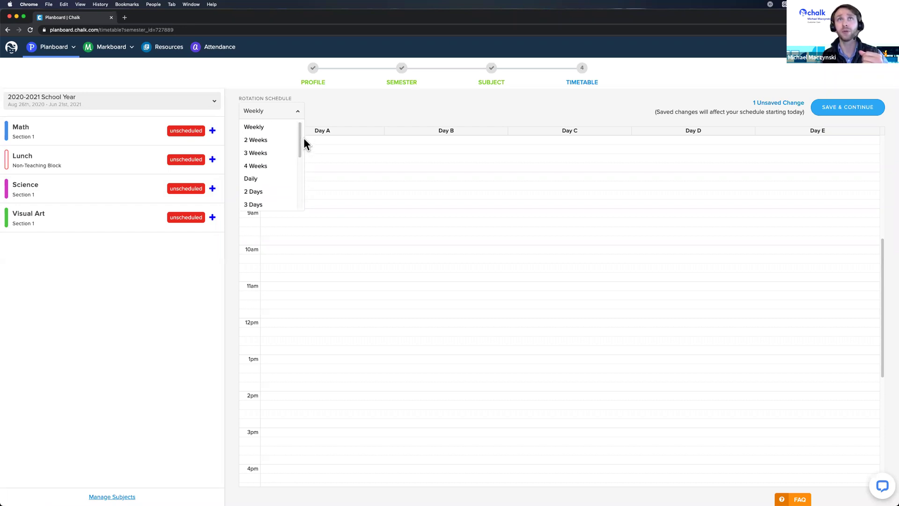
click(279, 194)
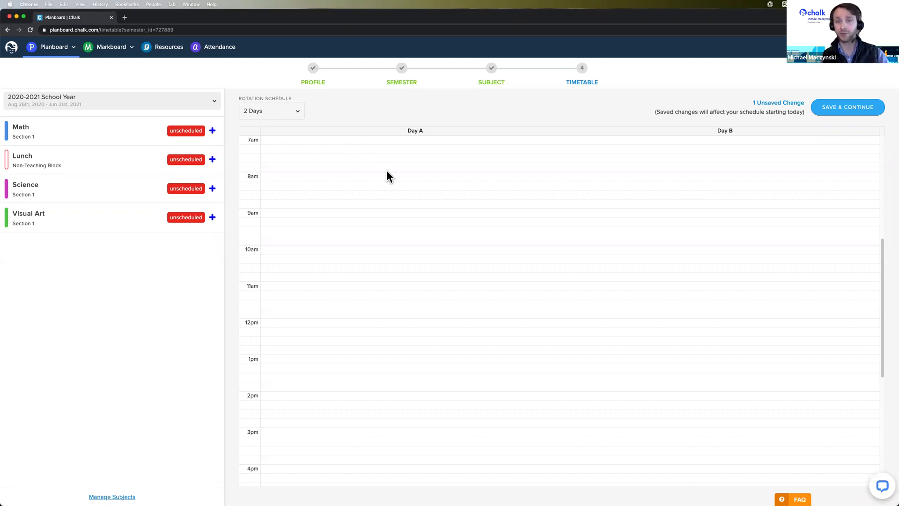
Schedule Math from 9:30 to 10:30 am on both Day A and Day B.
click(212, 130)
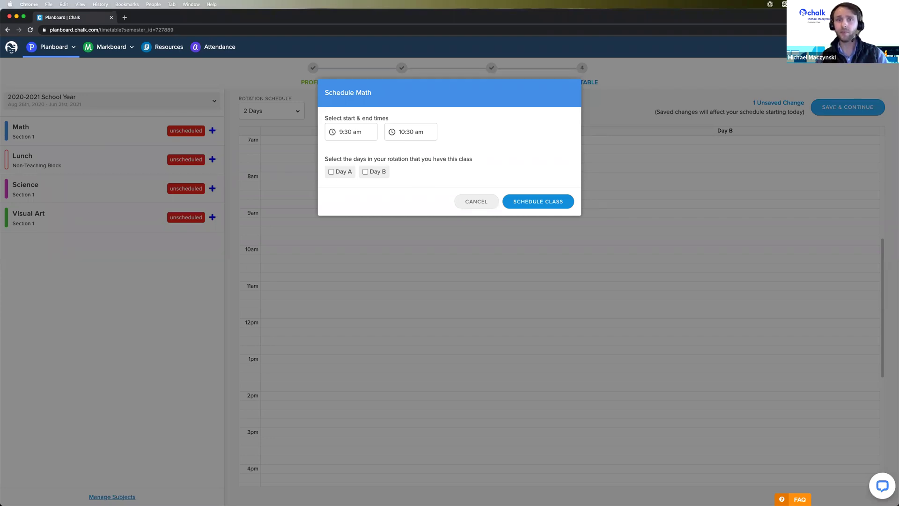
click(349, 131)
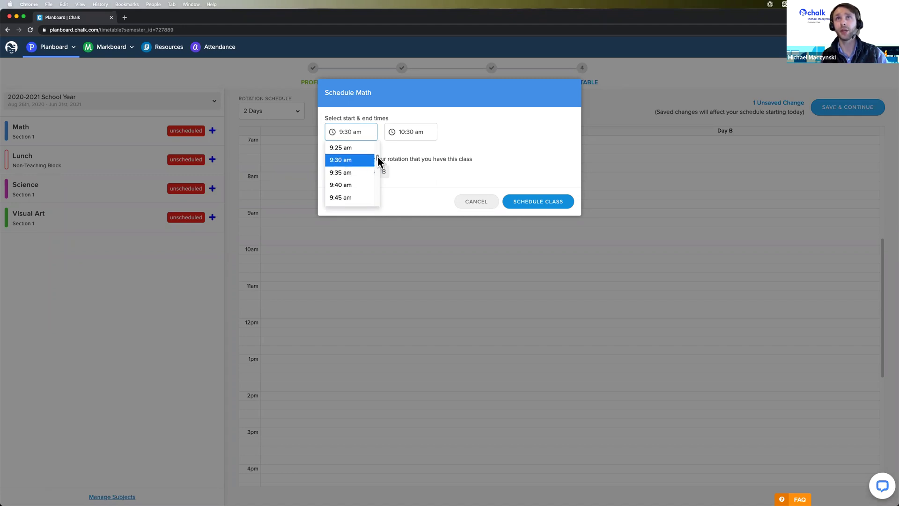
click(408, 131)
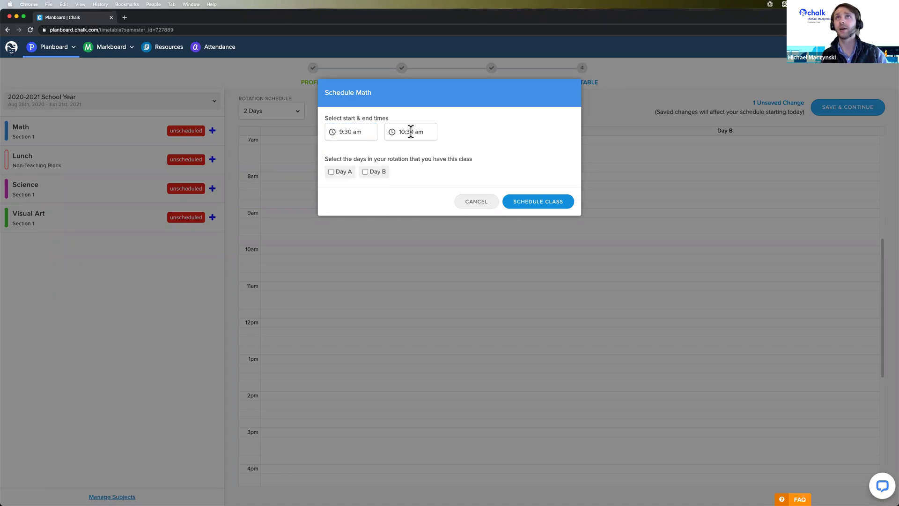
click(476, 142)
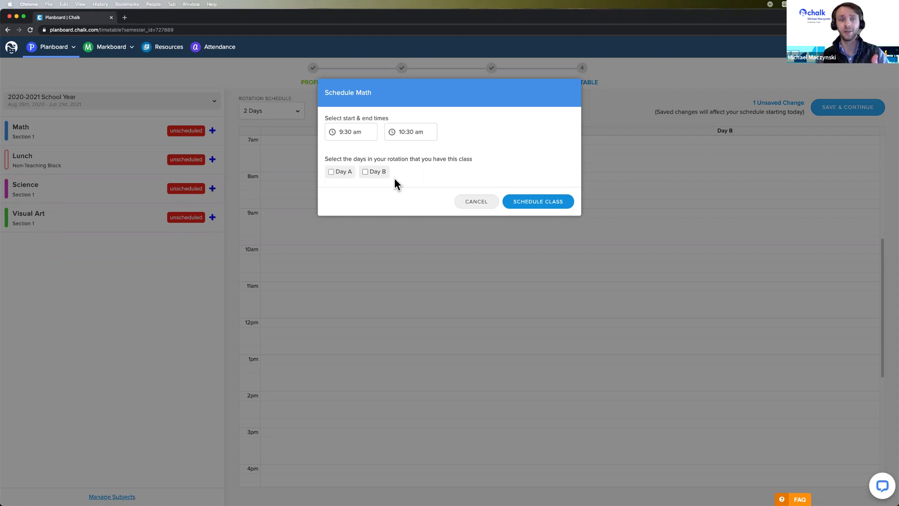
click(331, 171)
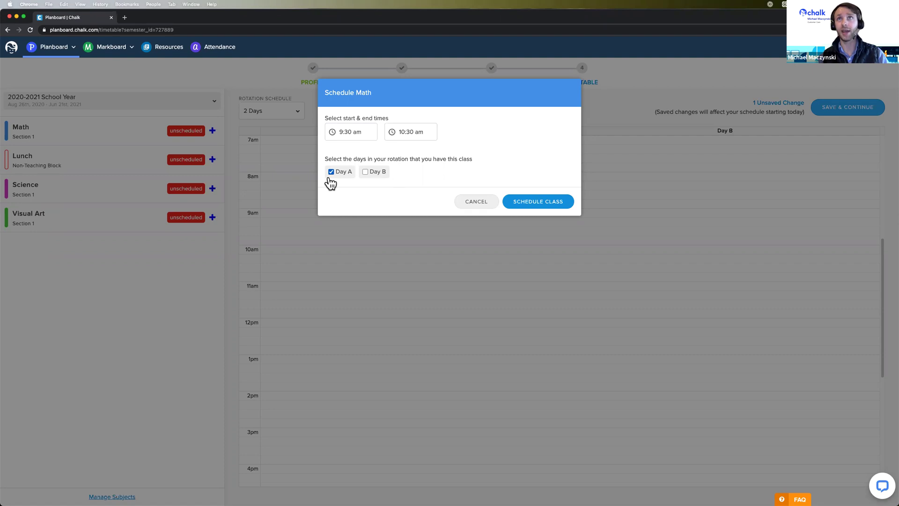
click(364, 172)
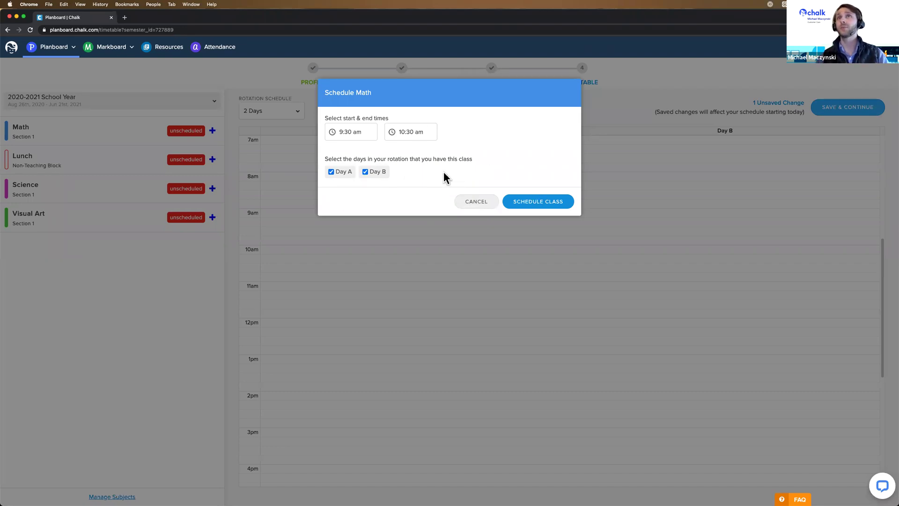
click(546, 207)
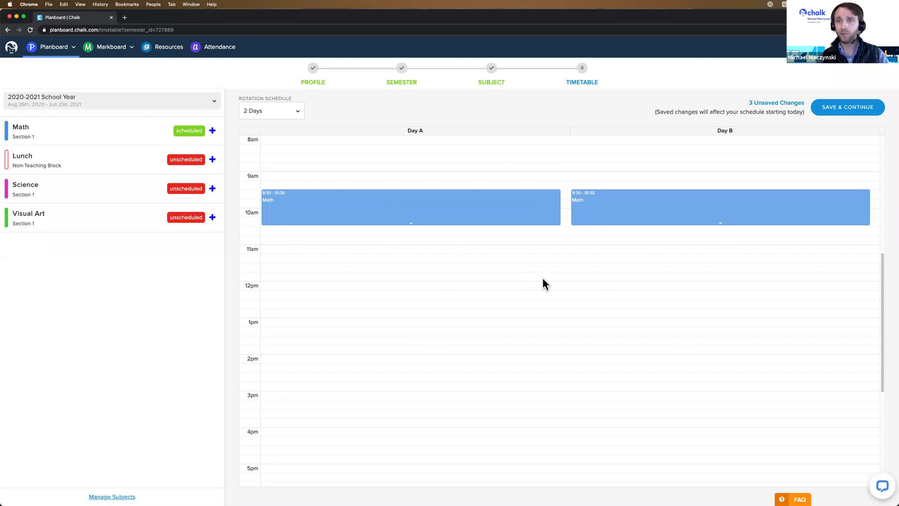
Move and lengthen Day B's Math block, then delete it, leaving Math on Day A only.
mouse_move(654, 202)
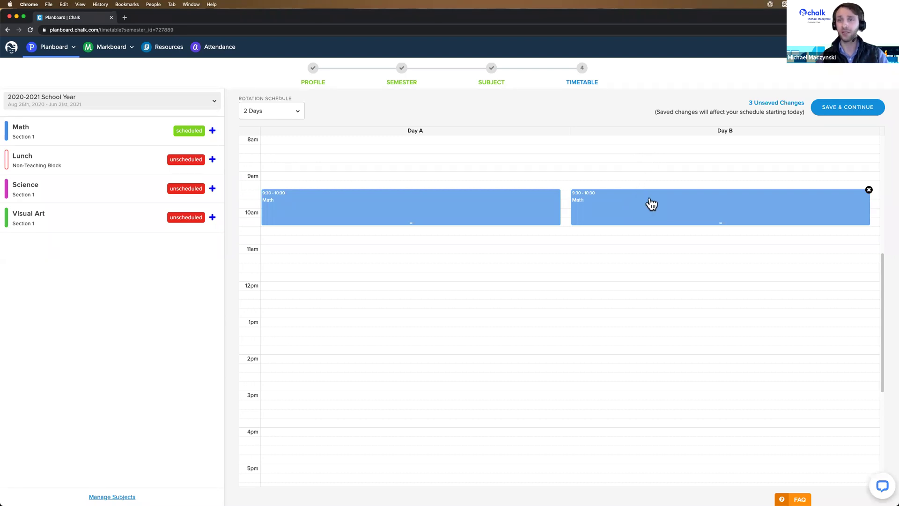
drag(650, 204, 649, 250)
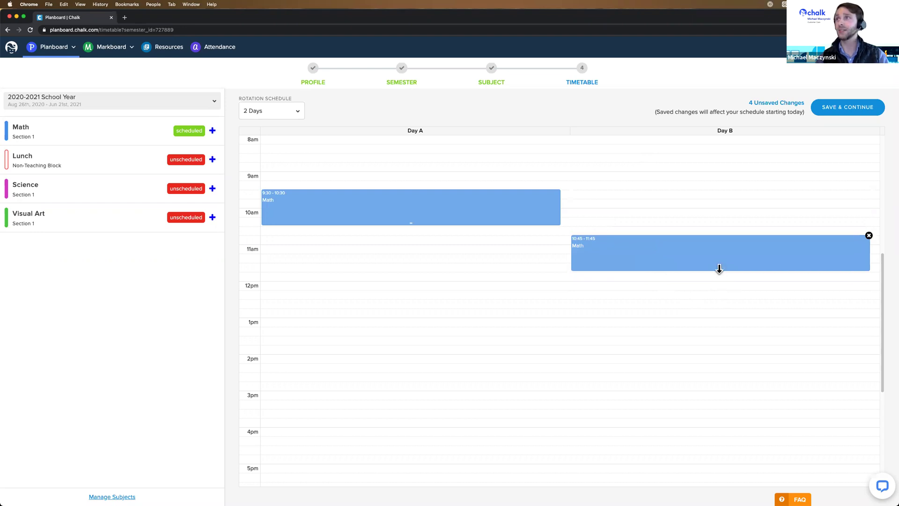
mouse_move(719, 269)
mouse_down()
mouse_move(717, 302)
mouse_move(722, 263)
mouse_move(721, 274)
mouse_up()
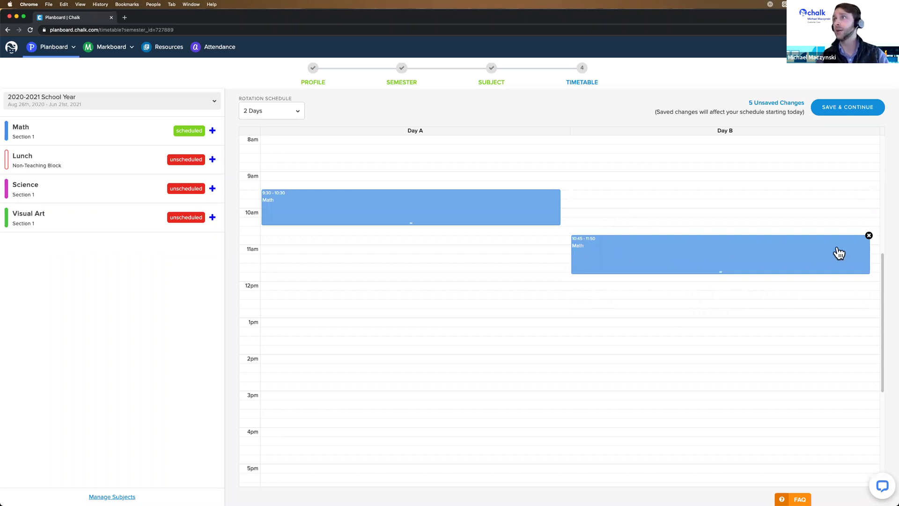
click(869, 235)
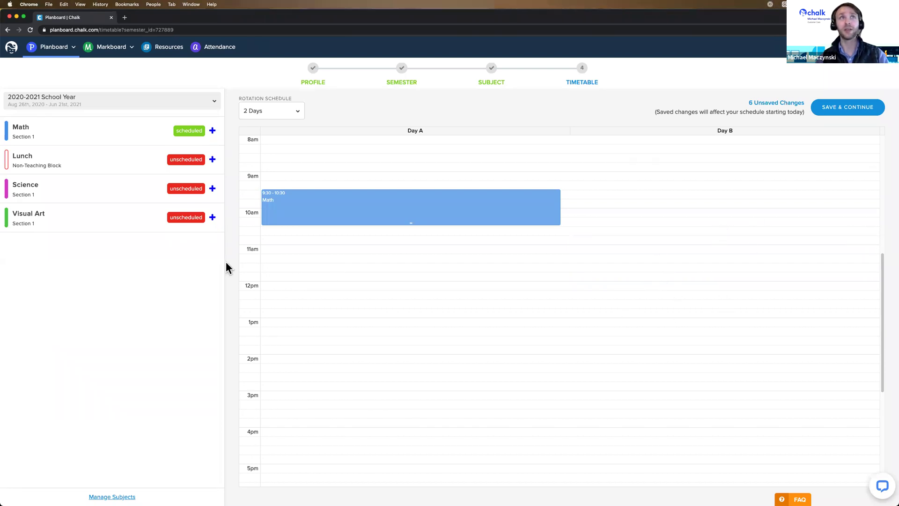
Reschedule Math to Day B only at 10:40–11:40, then begin a new Day B period near 9:20.
click(213, 131)
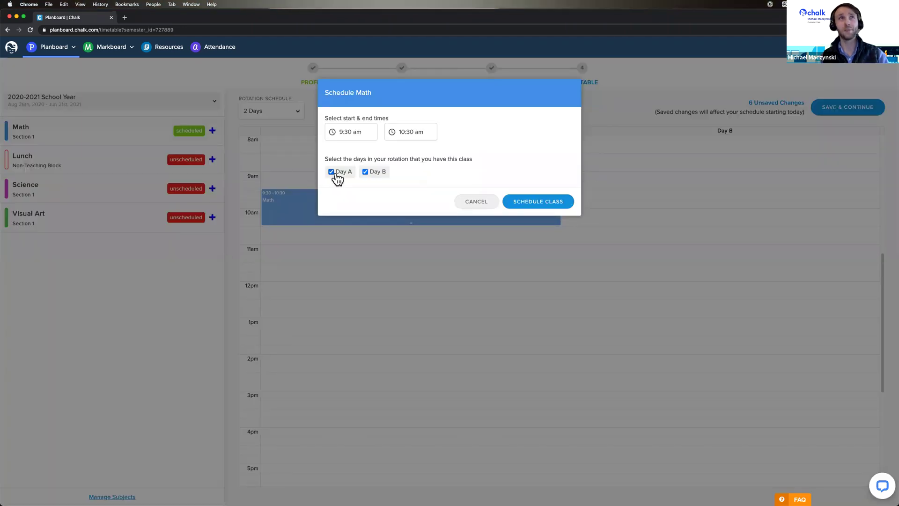
click(332, 172)
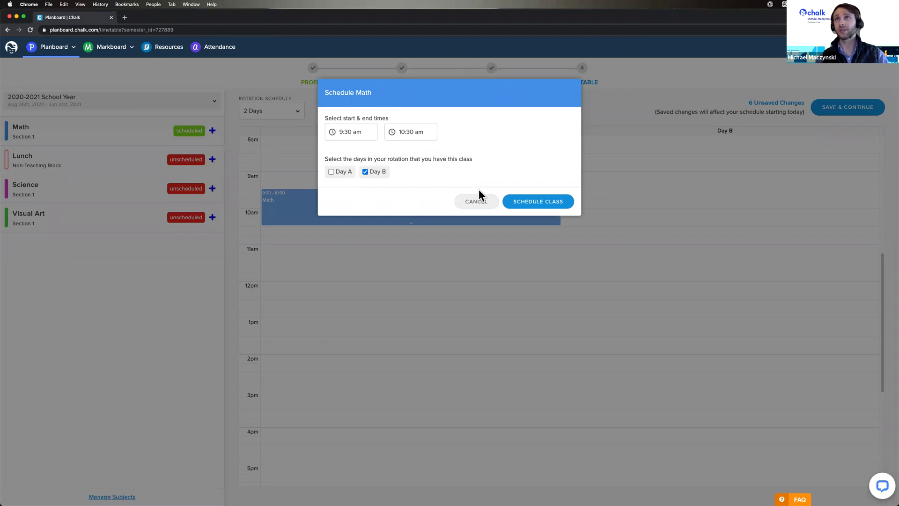
click(542, 205)
drag(656, 205, 616, 242)
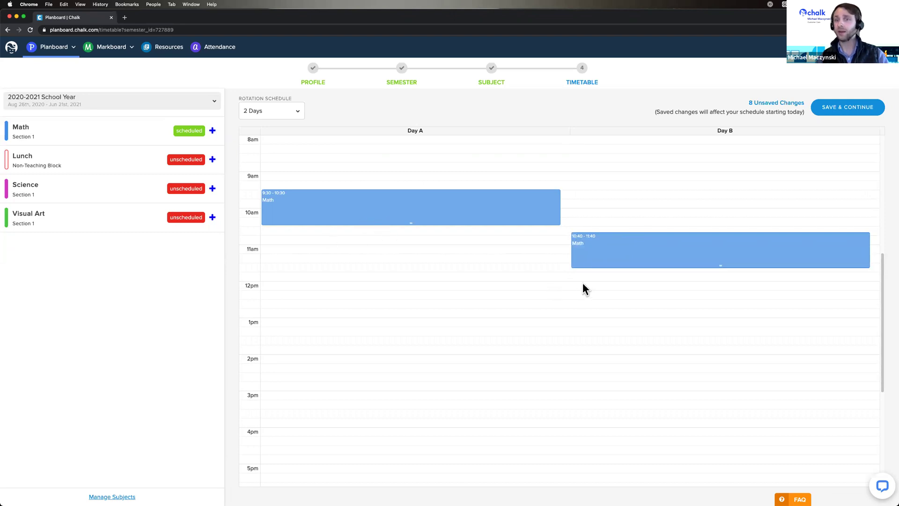
click(589, 192)
Mark out a 9:25 Day B period and make it a Science class ending at 10:25 am.
drag(589, 191, 594, 220)
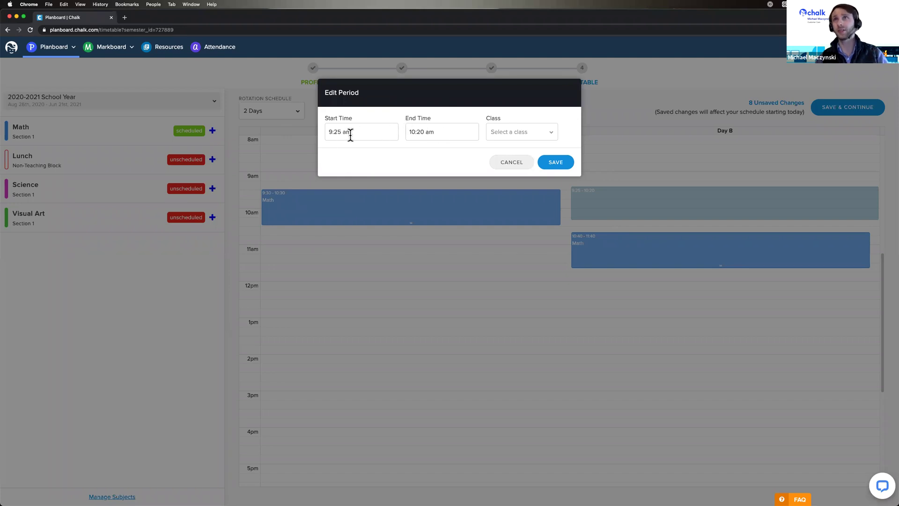
click(518, 136)
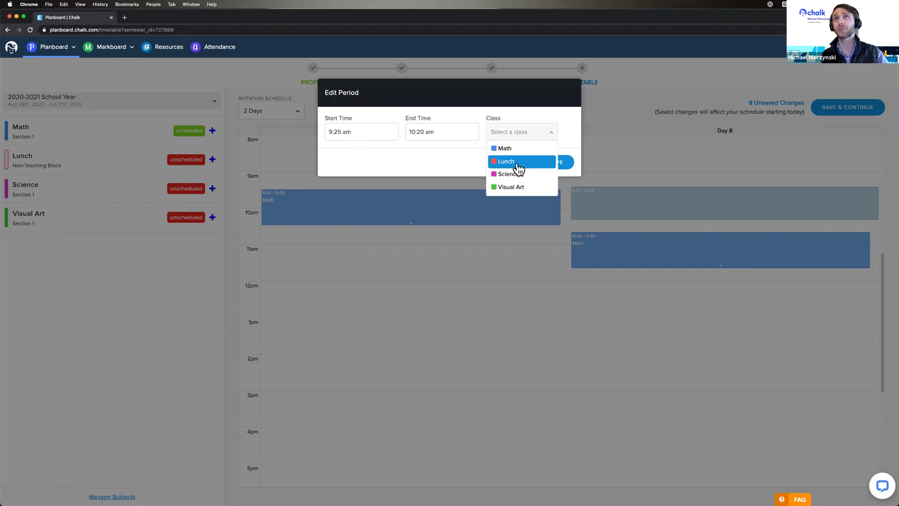
click(511, 176)
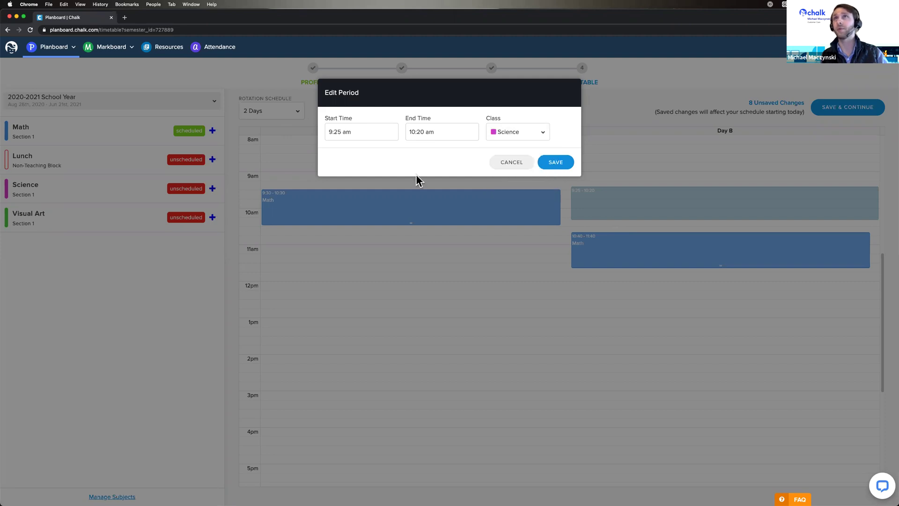
click(416, 134)
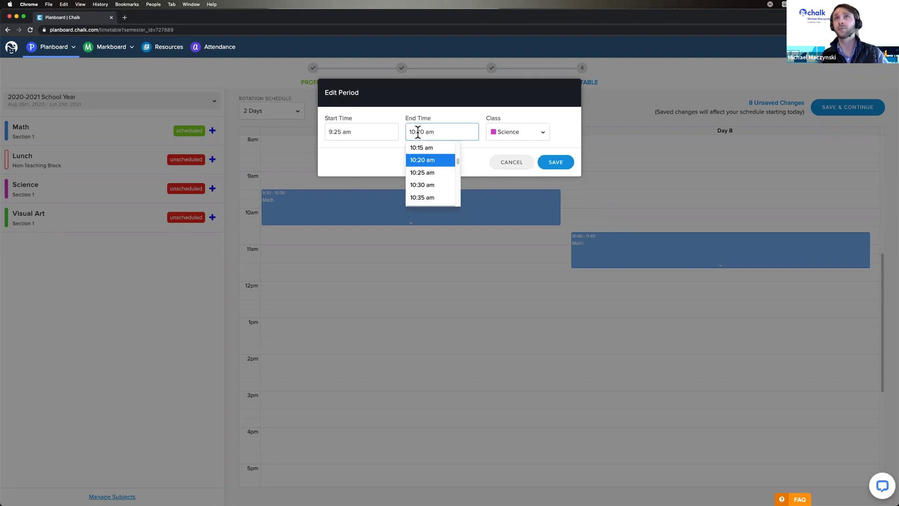
click(425, 173)
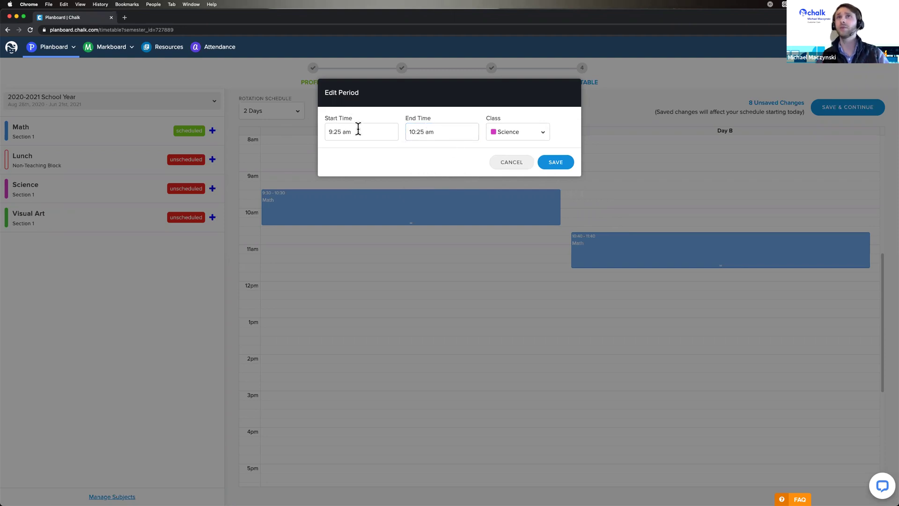
Adjust the Science period to run 9:27–10:29 am and save it.
click(344, 132)
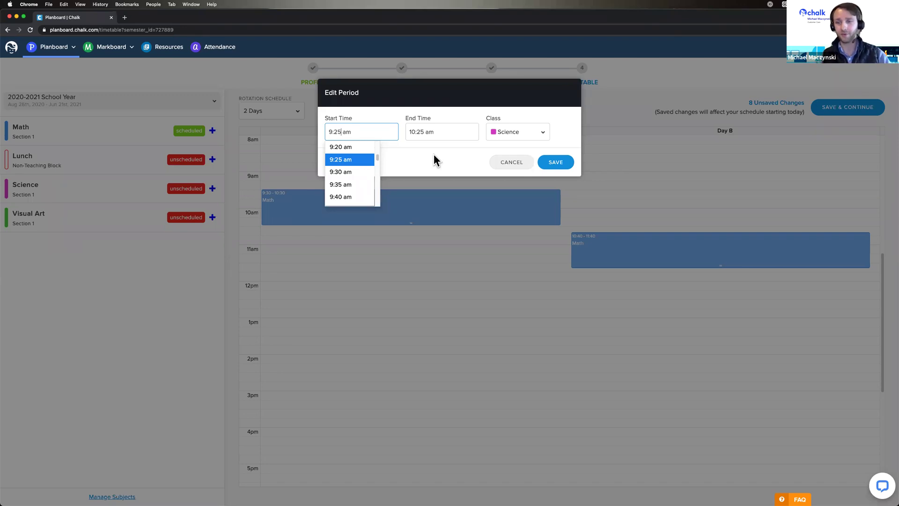
key(BackSpace)
text(7)
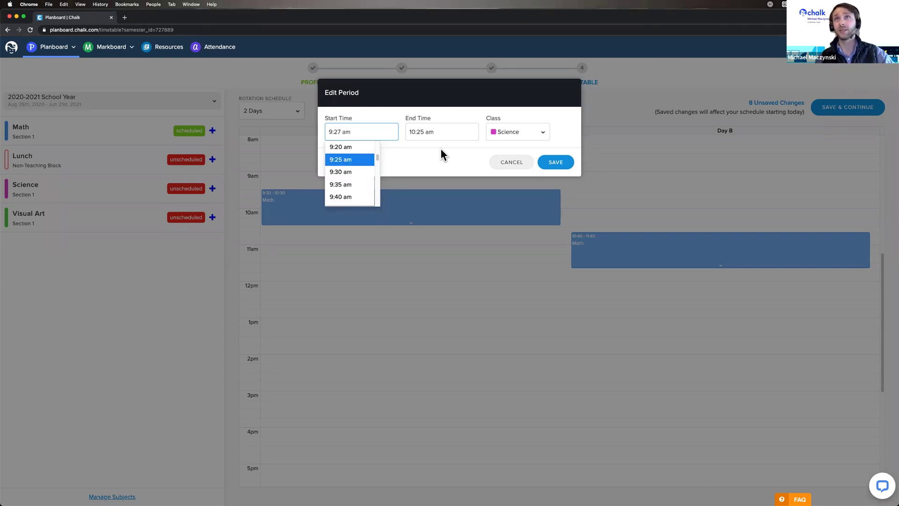
click(418, 158)
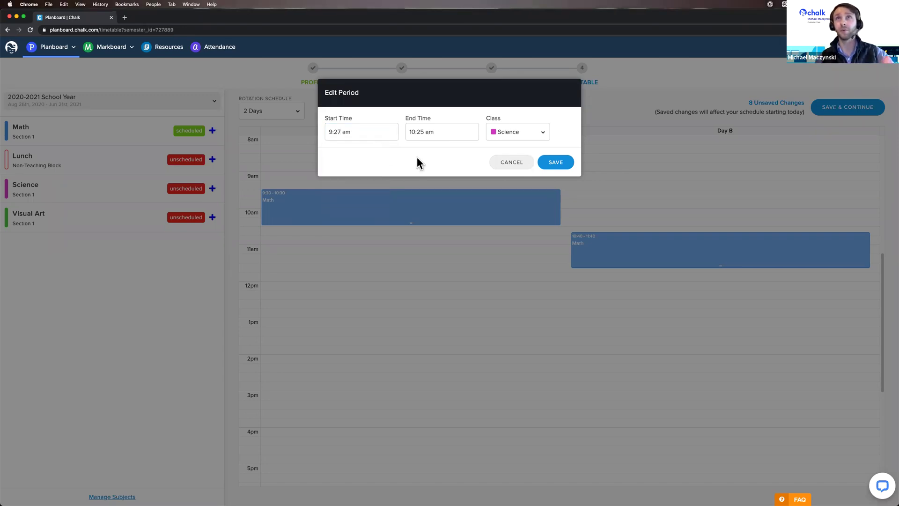
click(424, 132)
key(BackSpace)
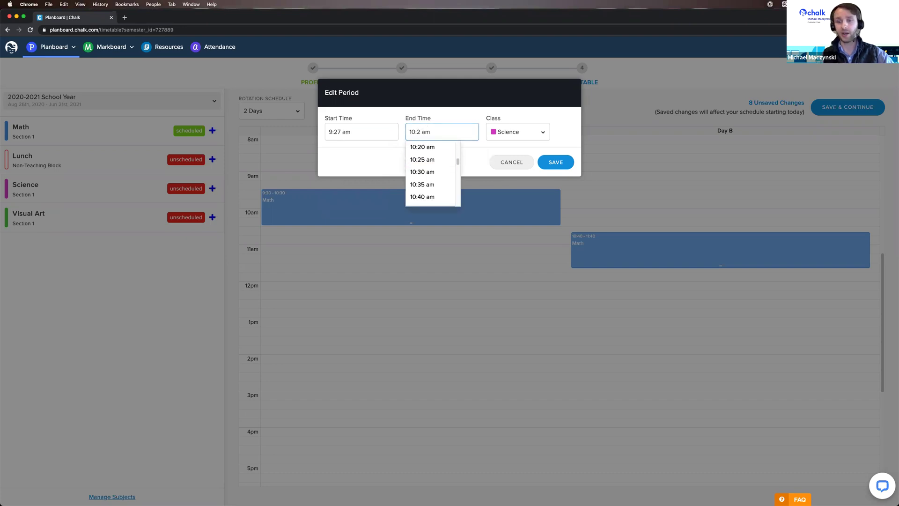
text(9)
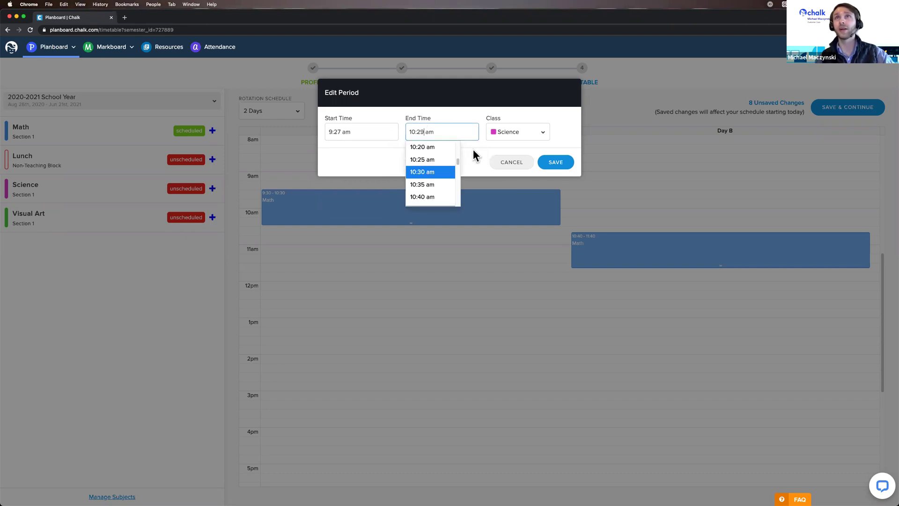
click(354, 148)
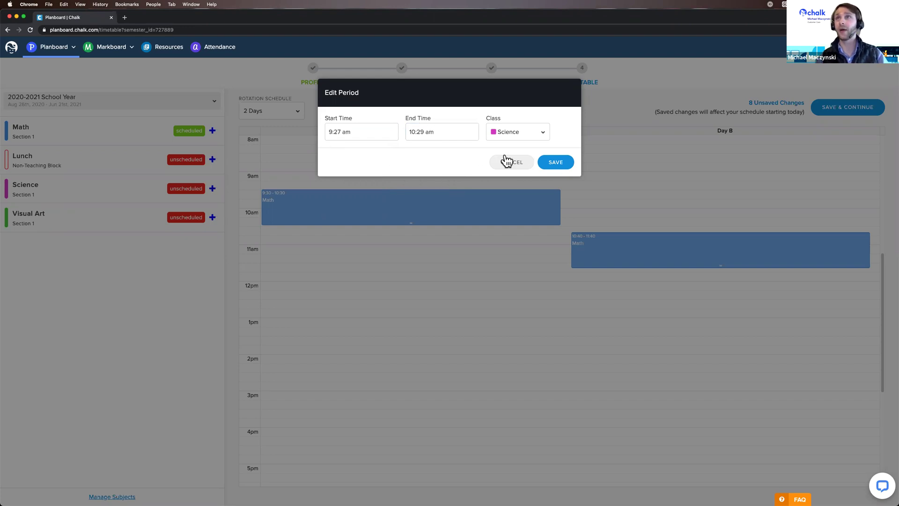
click(560, 162)
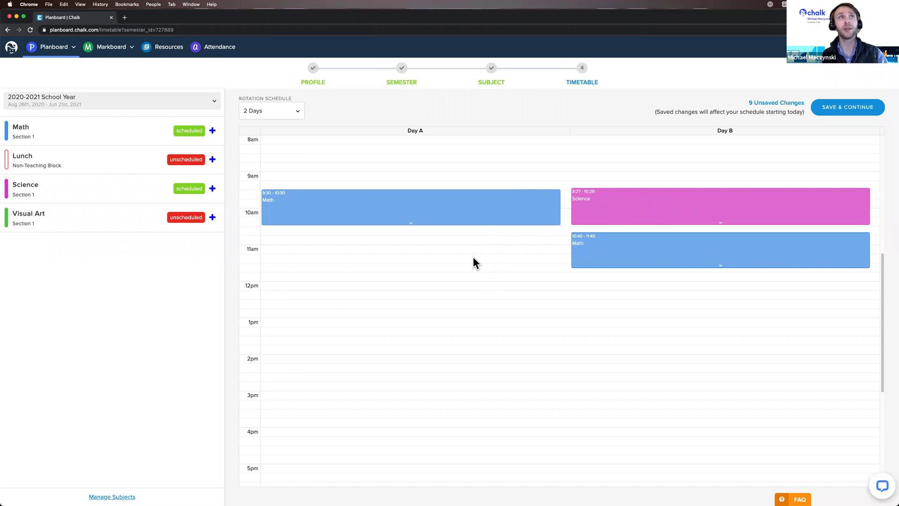
Schedule Lunch at 12:05–1:05 pm on both Day A and Day B.
click(197, 160)
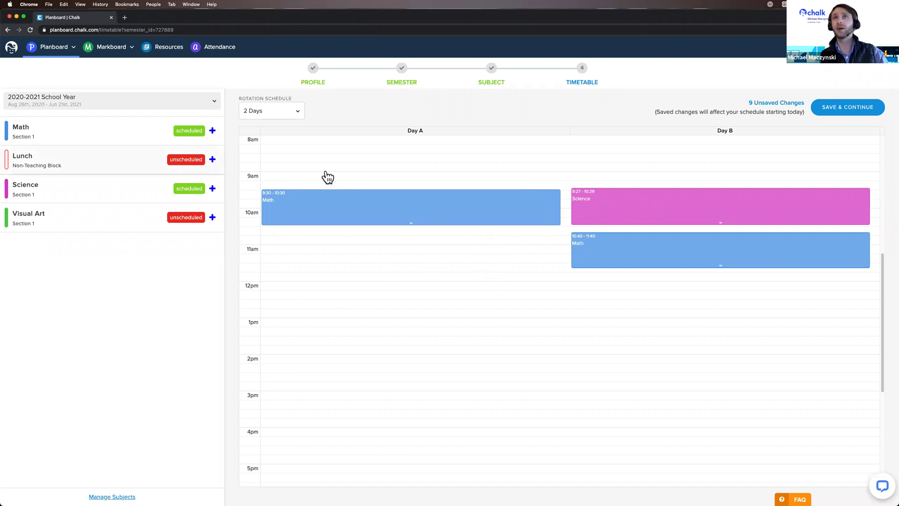
click(357, 132)
scroll(354, 177, down, 5)
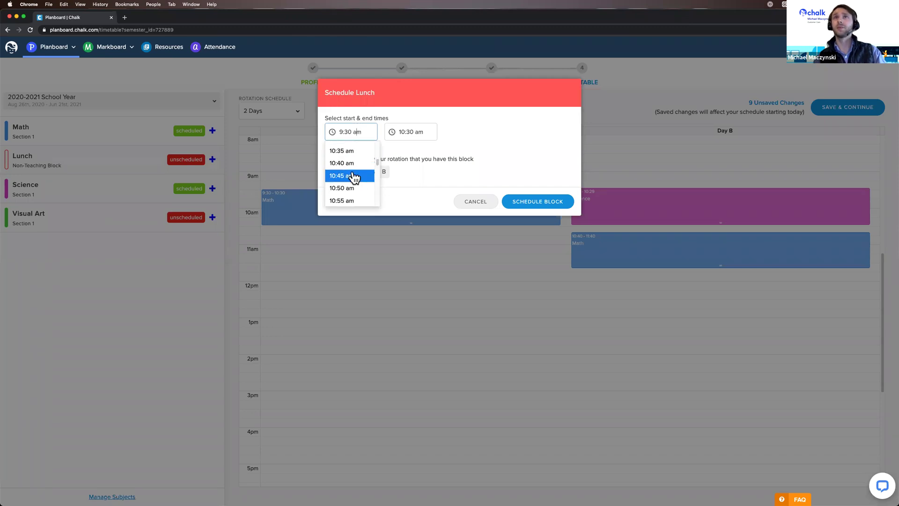
scroll(354, 177, down, 3)
scroll(354, 178, down, 3)
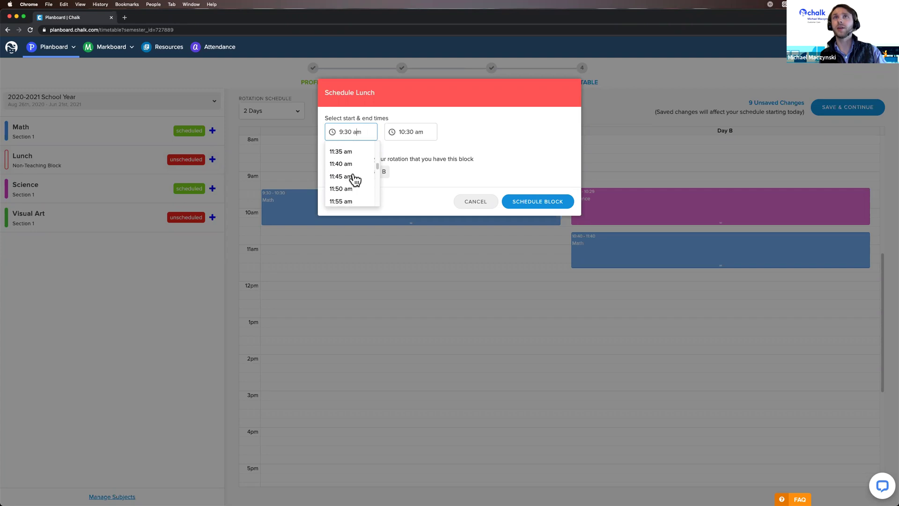
click(346, 144)
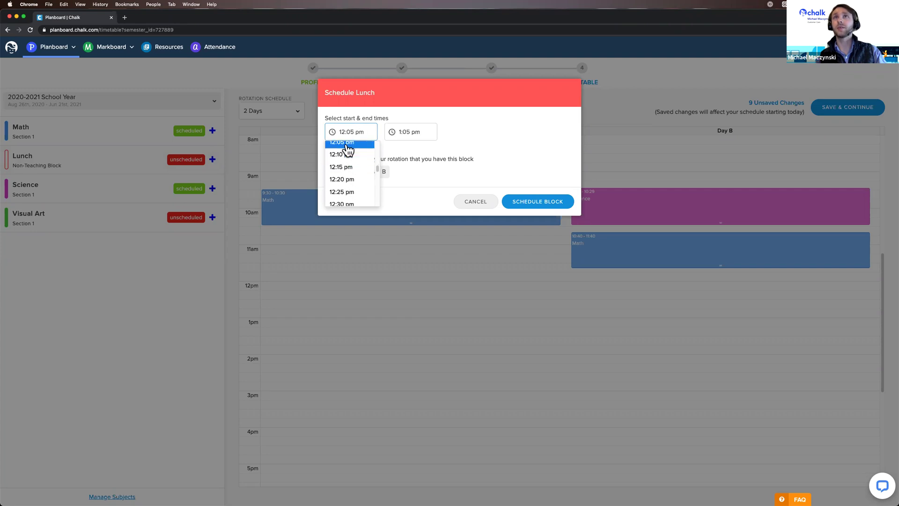
click(331, 172)
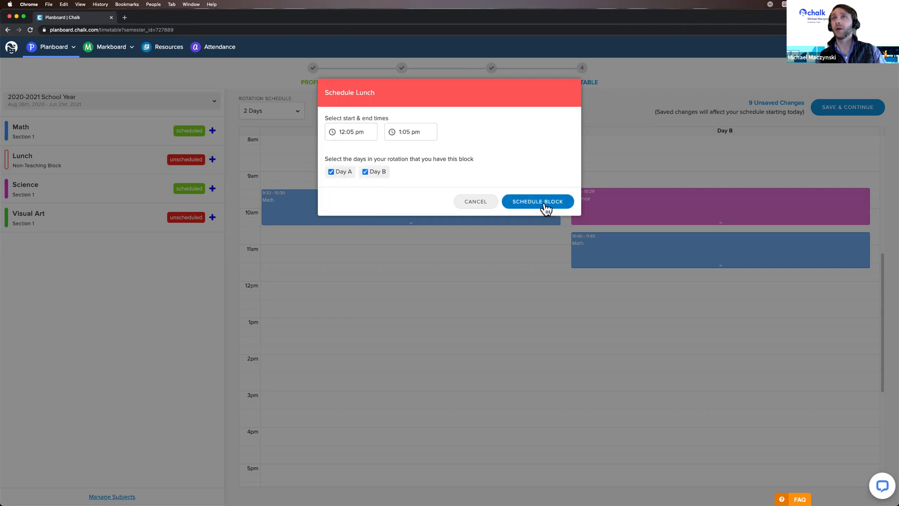
click(538, 202)
Mark out a new 10:40–11:40 period on Day A below Math.
scroll(535, 321, up, 2)
scroll(535, 320, up, 2)
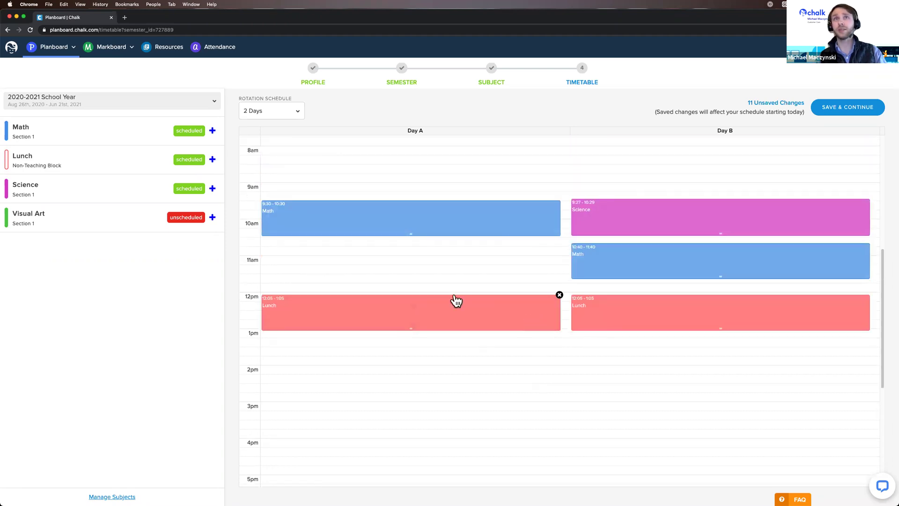
drag(328, 248, 336, 282)
Assign Visual Art to the Day A 10:40–11:40 period and save it.
click(503, 136)
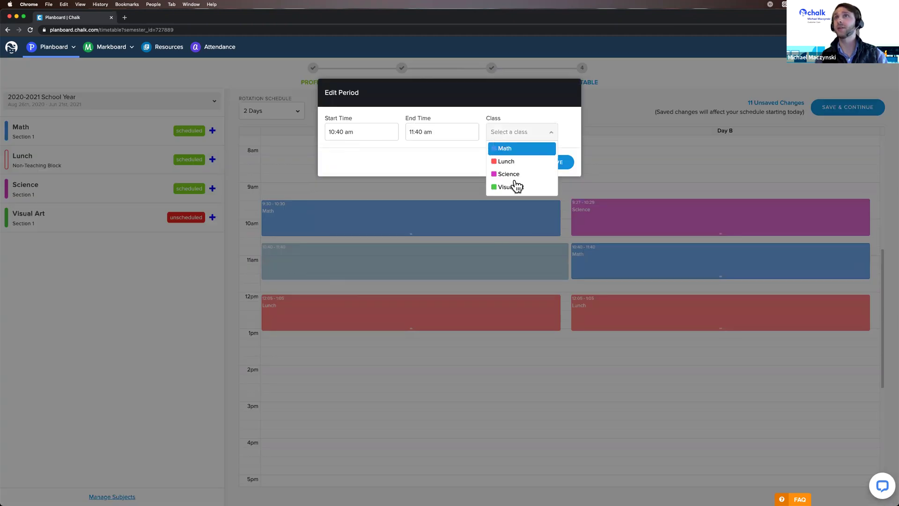
click(507, 185)
click(557, 161)
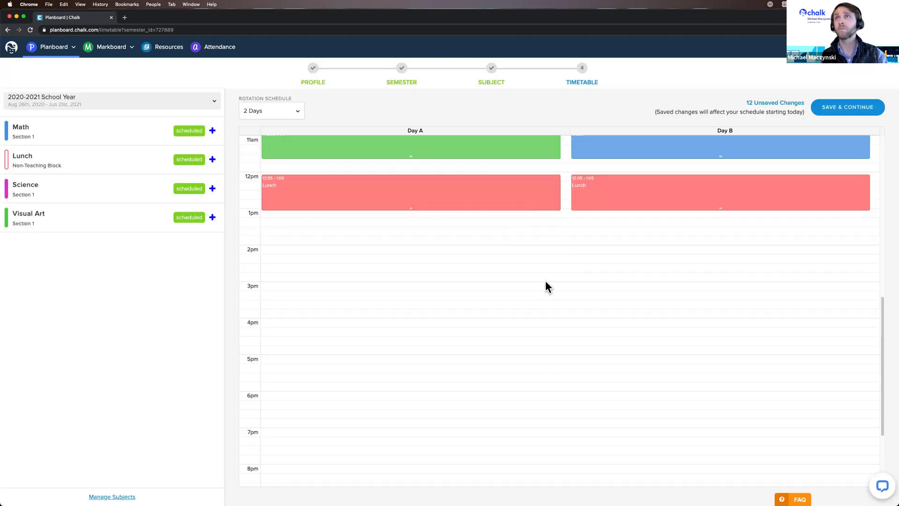
scroll(550, 290, up, 6)
scroll(520, 242, down, 2)
scroll(525, 240, down, 1)
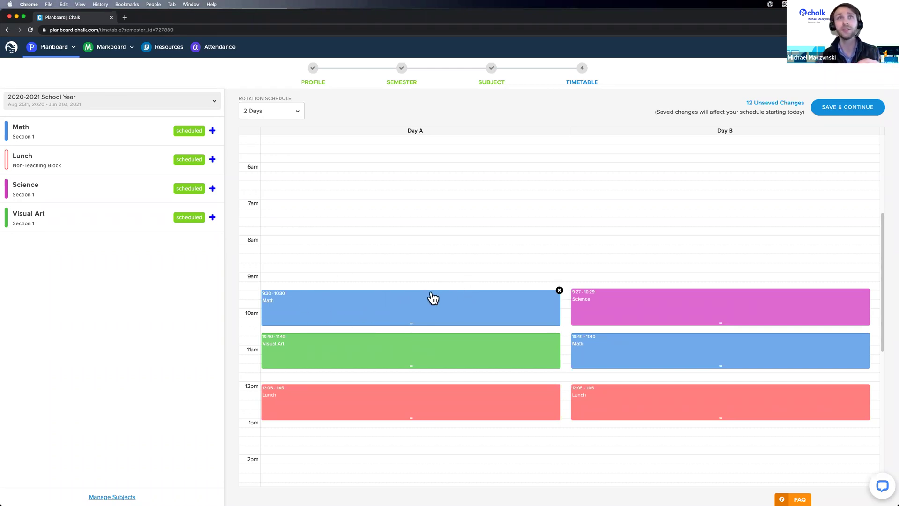
Schedule a second Math class at 9:30–10:30 on Day A only, leaving Day B unchecked.
click(212, 131)
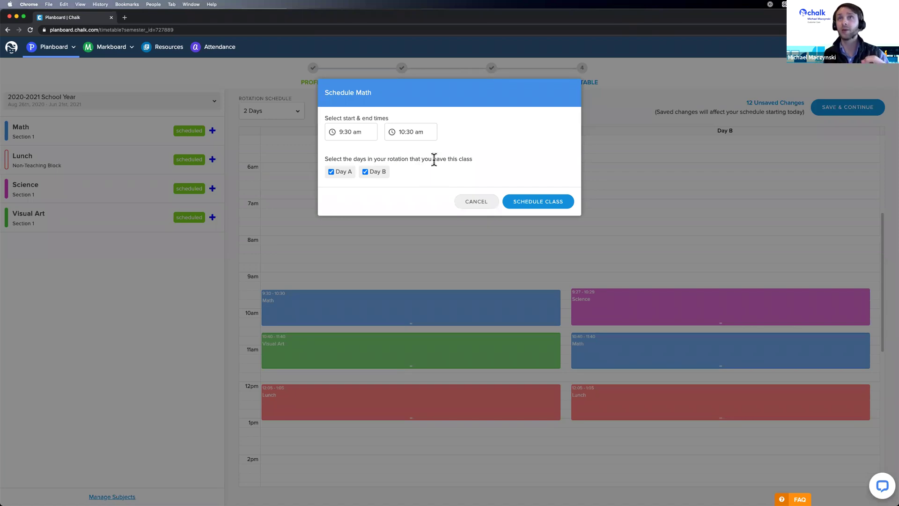
click(366, 171)
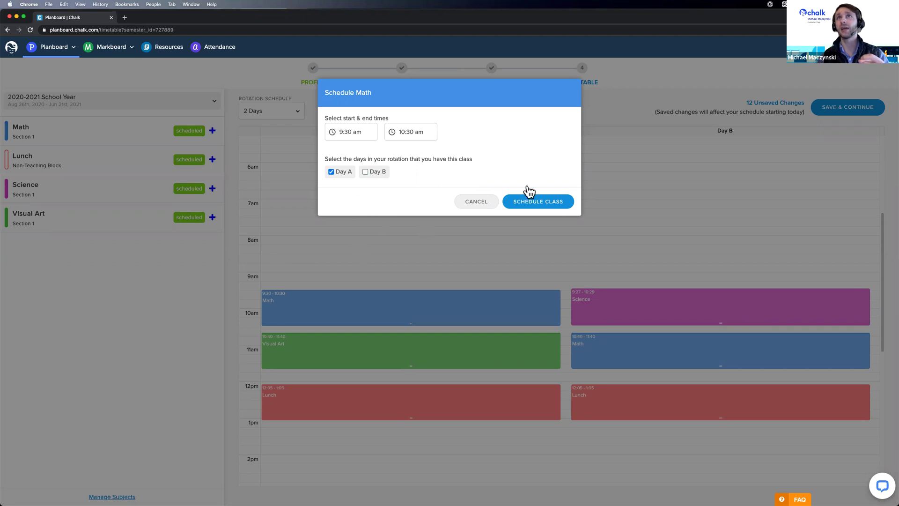
click(548, 206)
scroll(515, 318, up, 2)
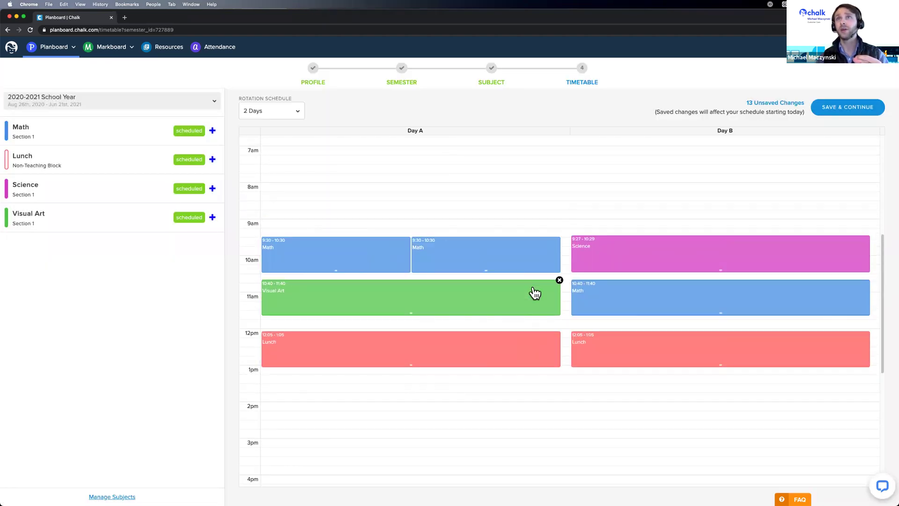
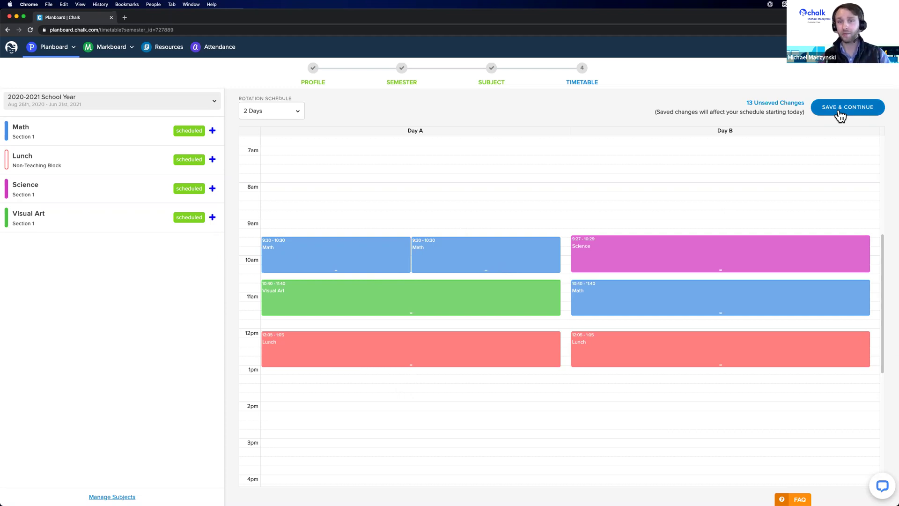
Save the 13 unsaved Day A/Day B timetable changes to complete setup.
mouse_move(483, 304)
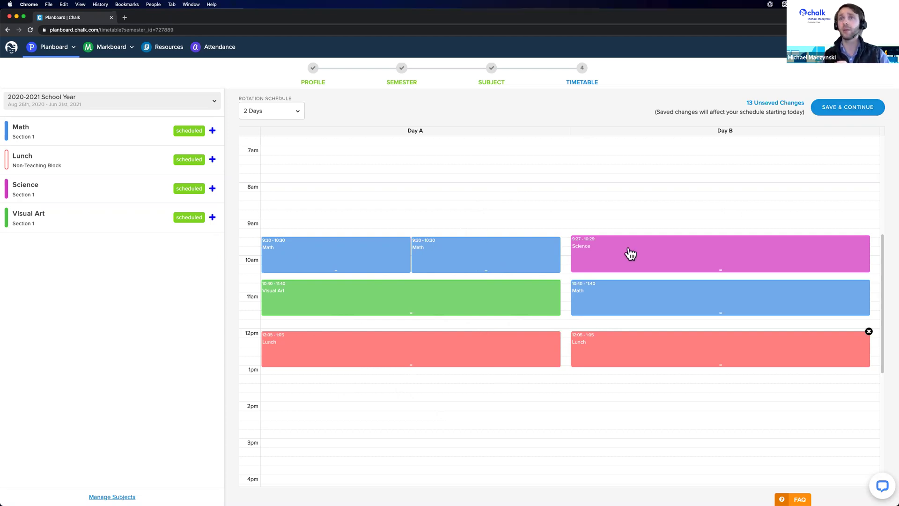
mouse_move(450, 298)
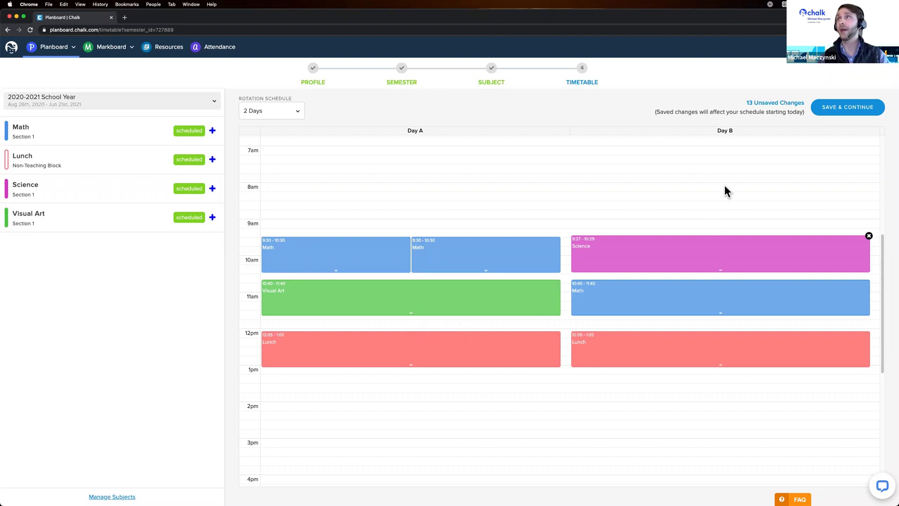
click(837, 108)
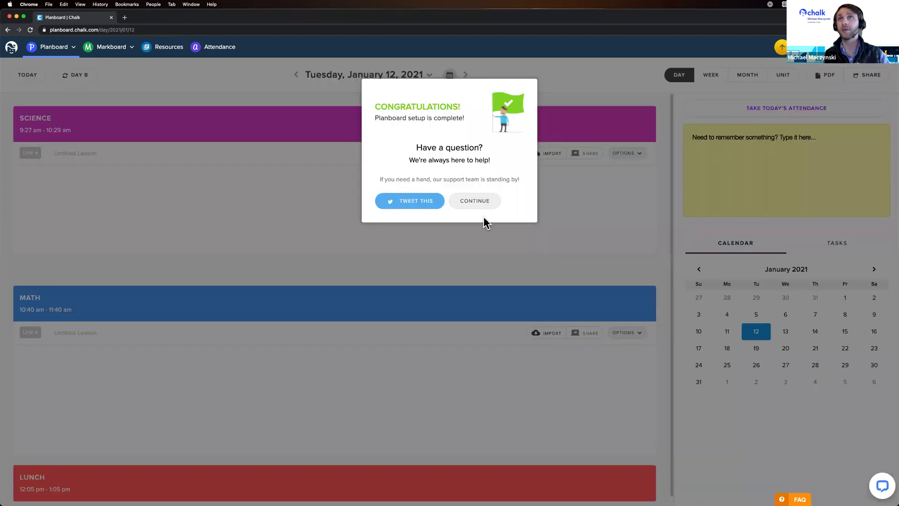
Dismiss the setup messages, write 'Creating some lesson content.' in Tuesday's Science lesson, and save.
click(486, 202)
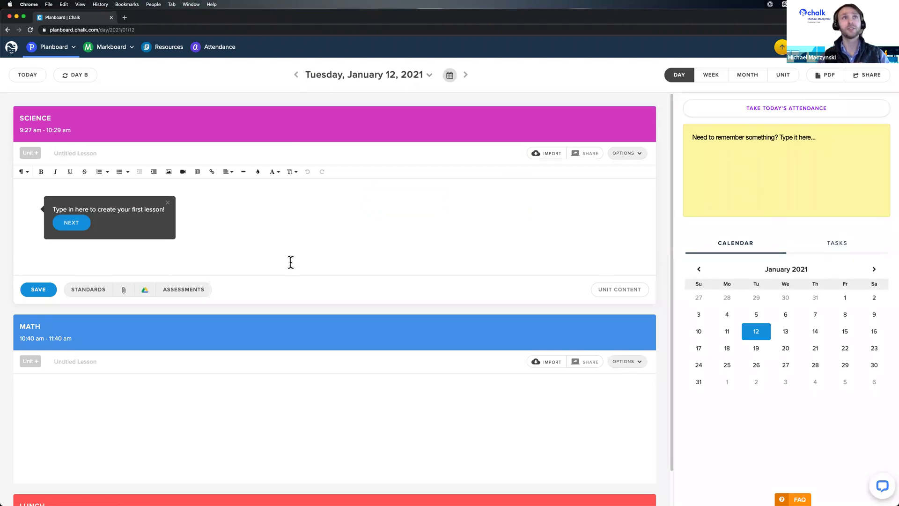
click(168, 203)
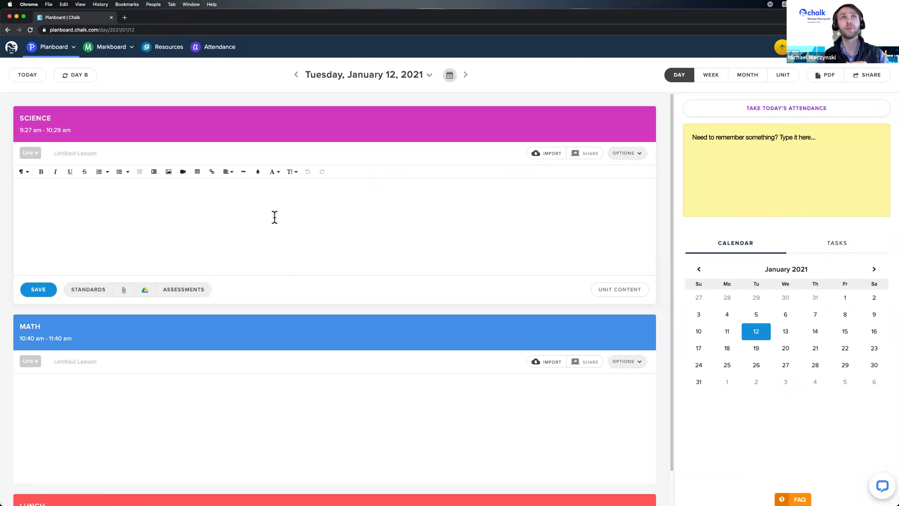
scroll(195, 185, down, 1)
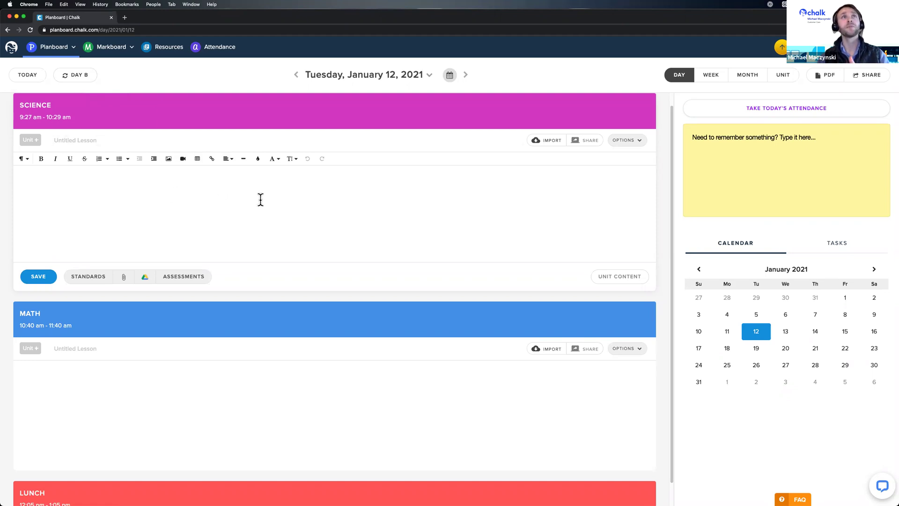
scroll(301, 204, down, 2)
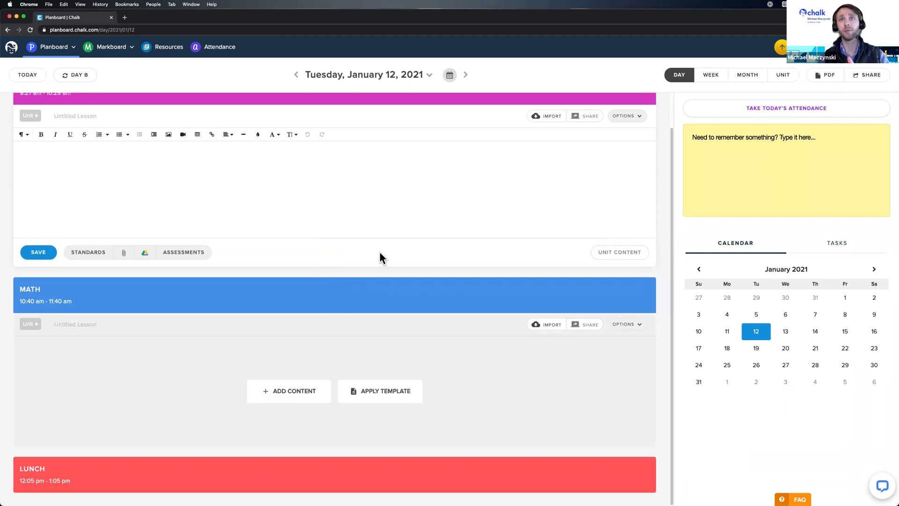
scroll(372, 273, up, 2)
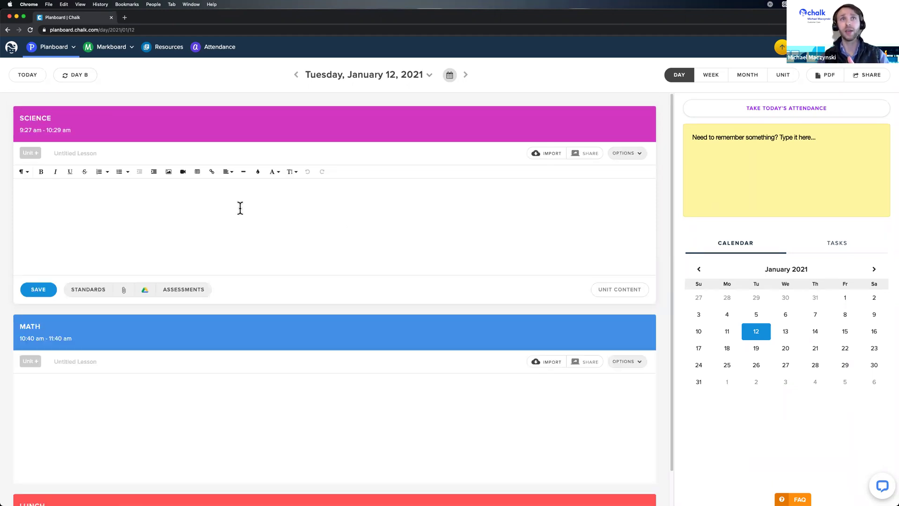
click(242, 234)
text(Cr)
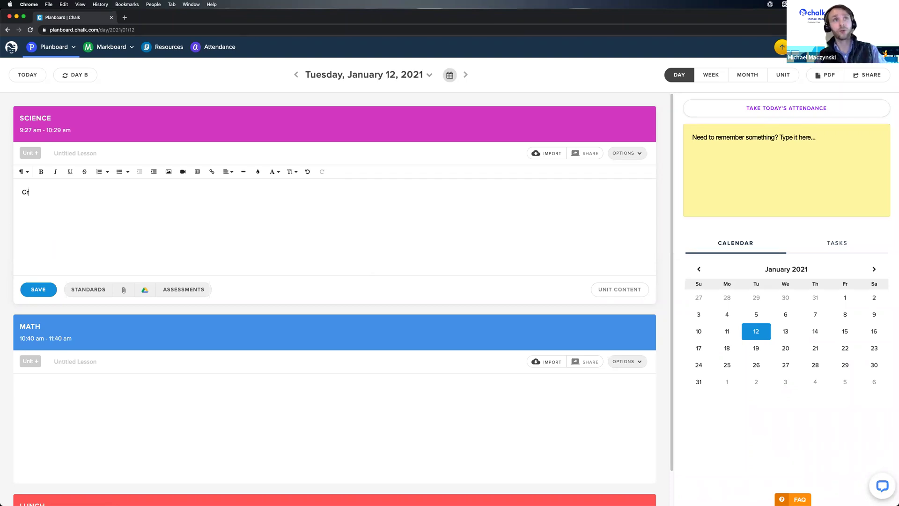
text(eating some lesoon content.)
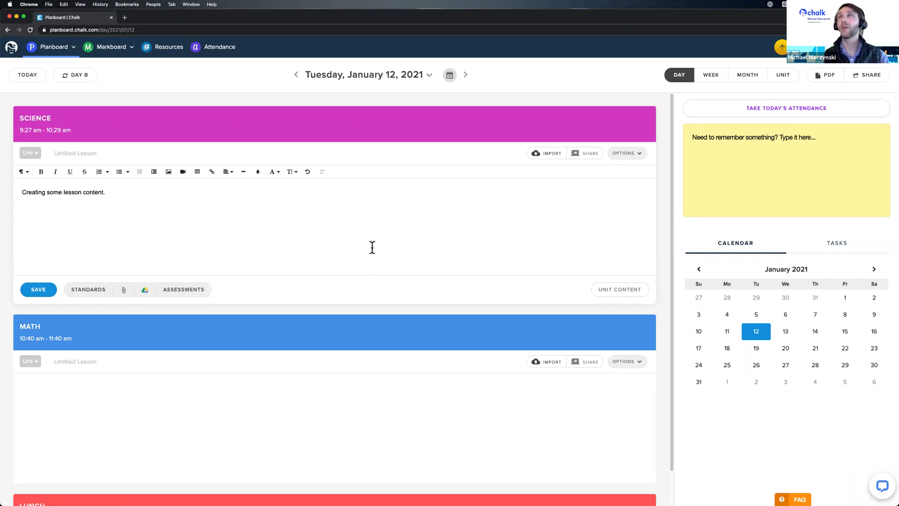
click(711, 75)
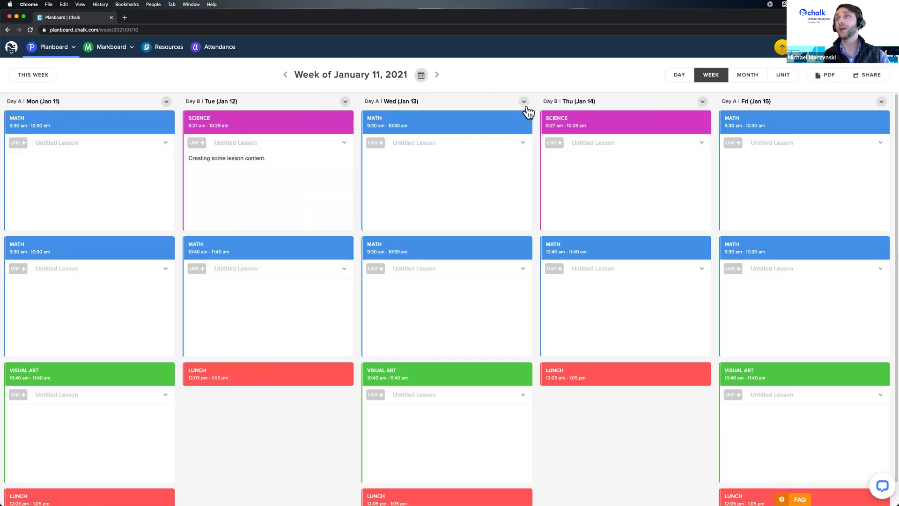
Preview the lesson cards' Add Content/Apply Template options, then open the UPGRADE billing page.
mouse_move(393, 291)
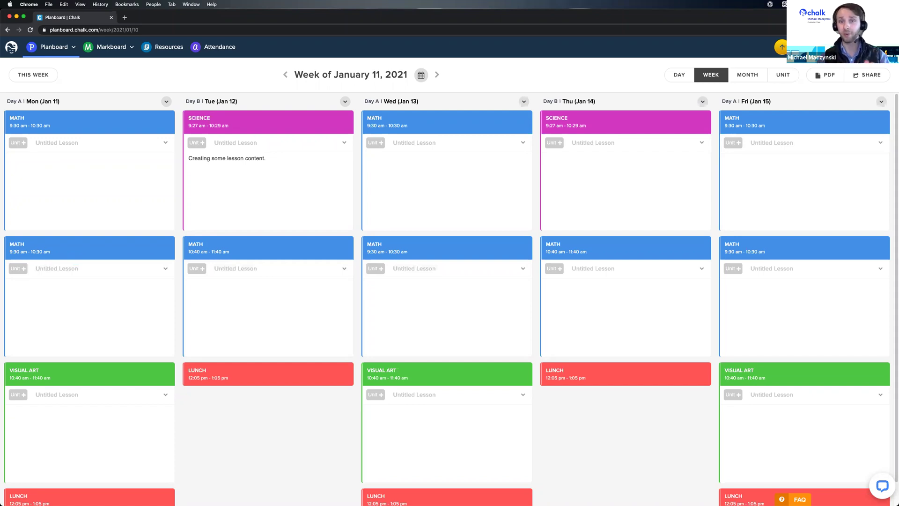
mouse_move(488, 194)
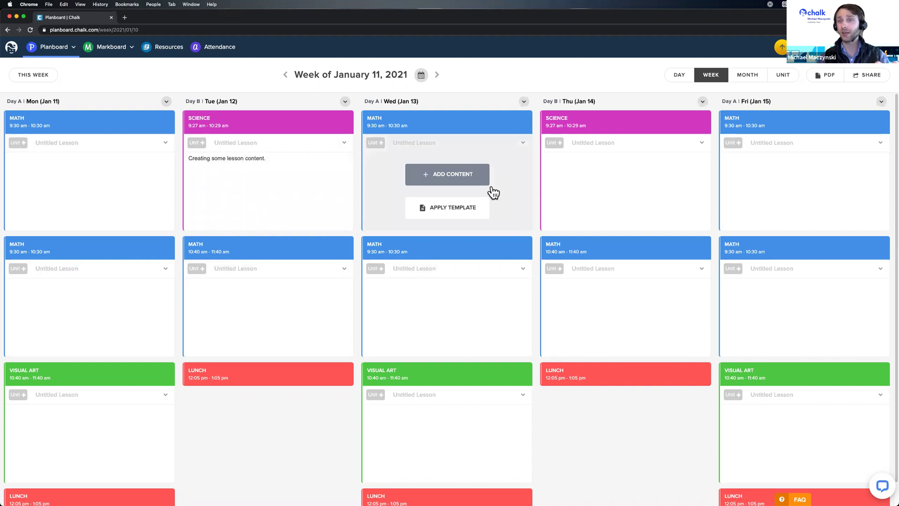
mouse_move(431, 250)
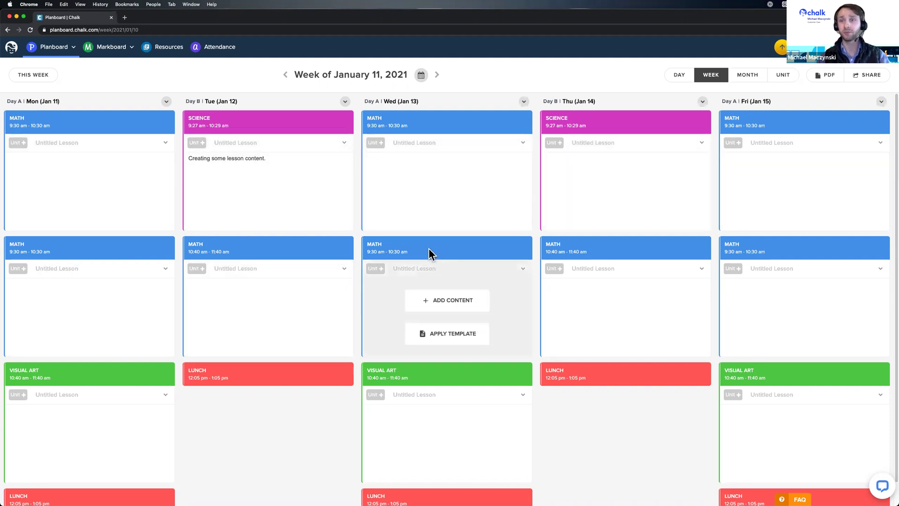
mouse_move(301, 297)
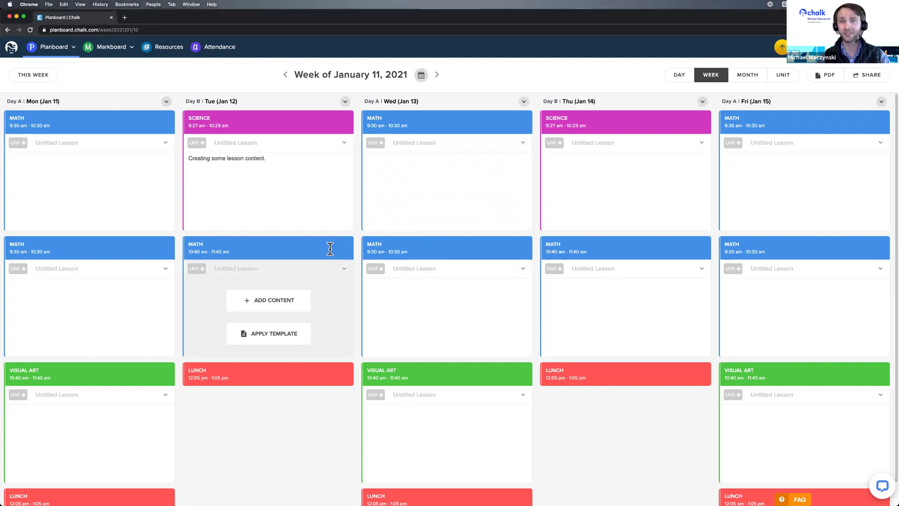
click(780, 53)
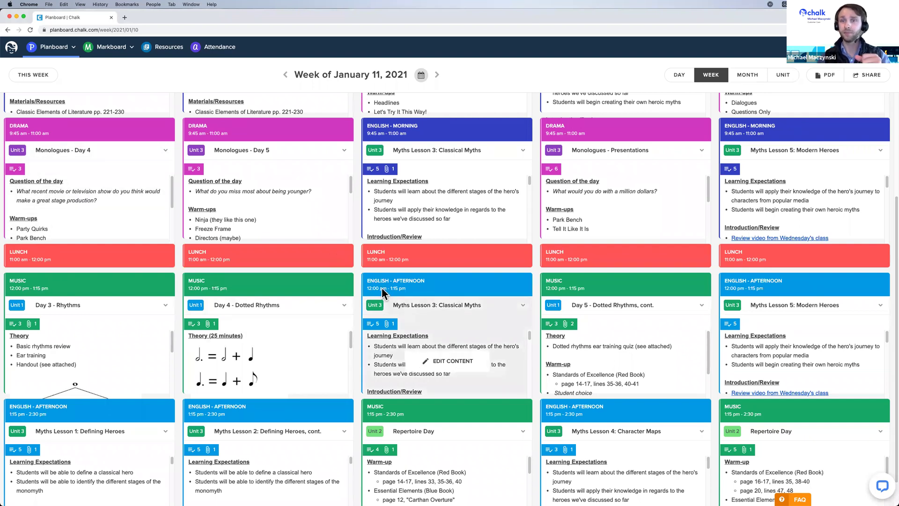
Open Tuesday's Drama lesson 'Monologues - Day 5' in the sample week.
click(299, 177)
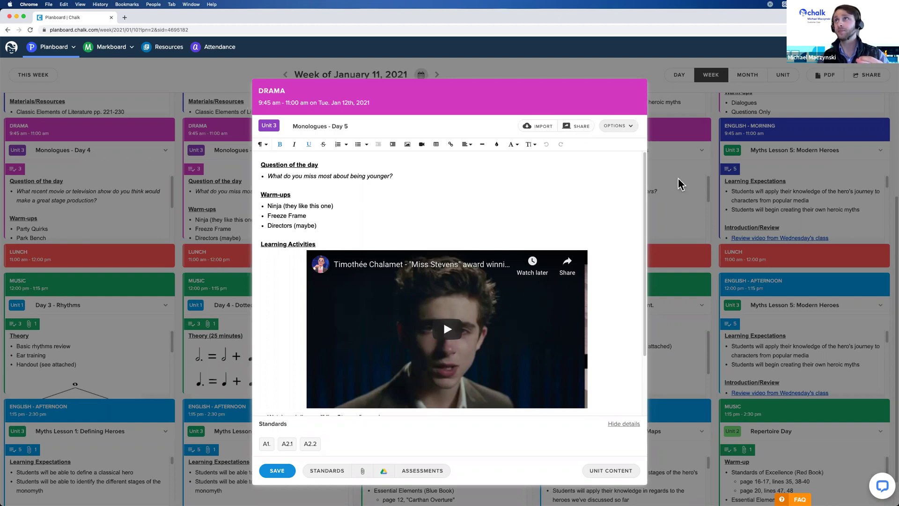
Close the Drama lesson, check Tuesday's day view, and return to the week view.
click(684, 77)
click(680, 76)
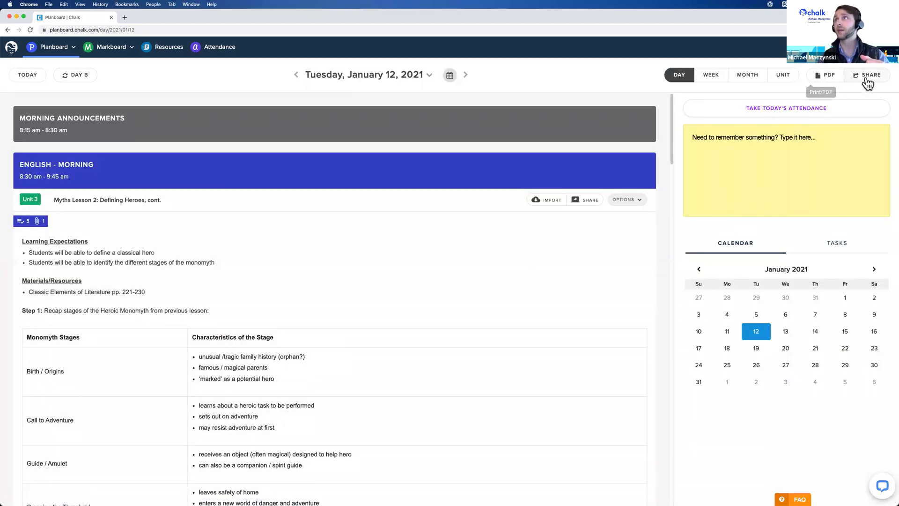
click(711, 77)
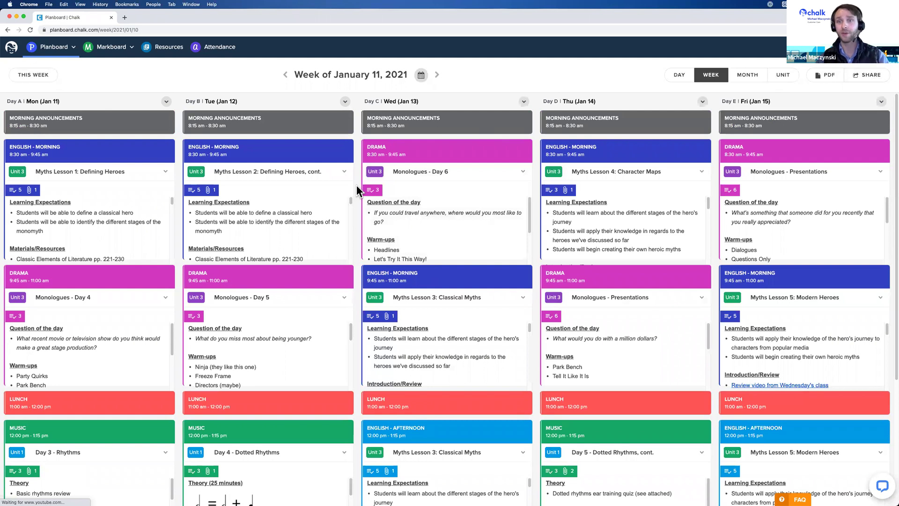
mouse_move(345, 186)
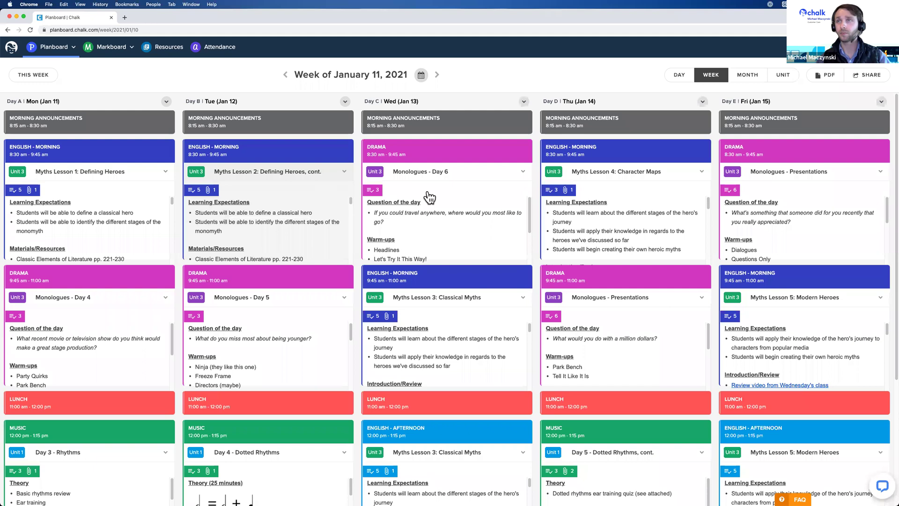
click(863, 75)
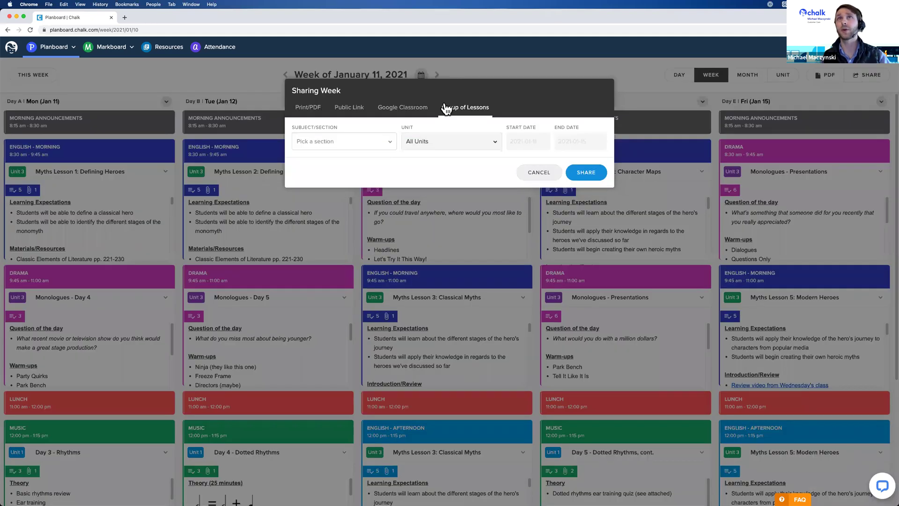
click(303, 114)
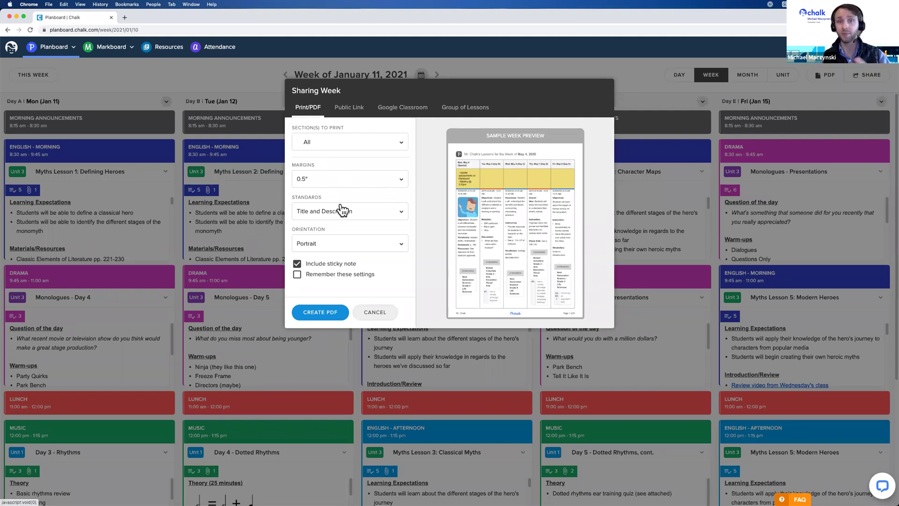
click(353, 109)
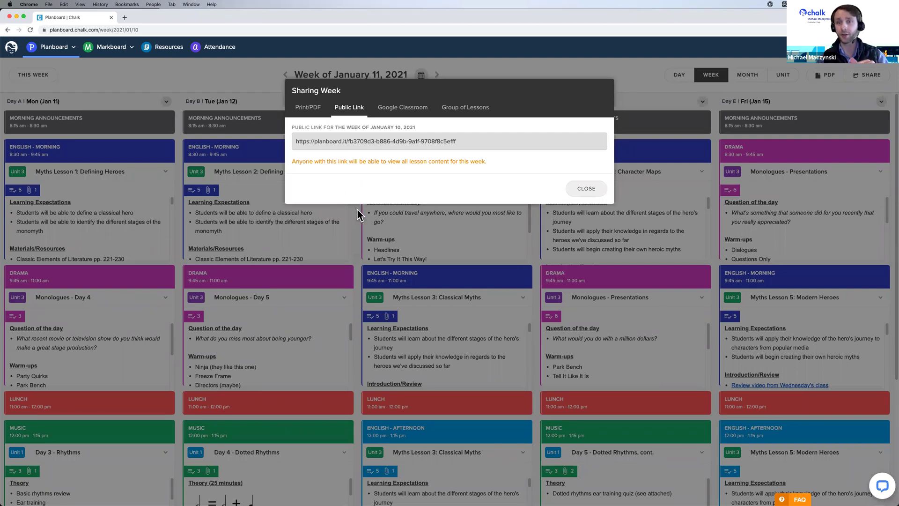
click(586, 188)
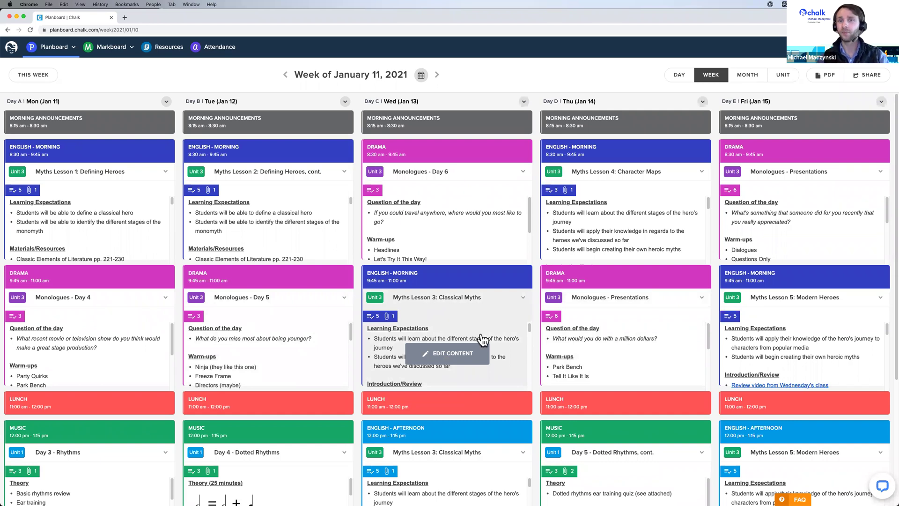
Open Wednesday's Music 'Repertoire Day' lesson and look at its OPTIONS menu.
scroll(540, 283, down, 2)
scroll(540, 282, down, 5)
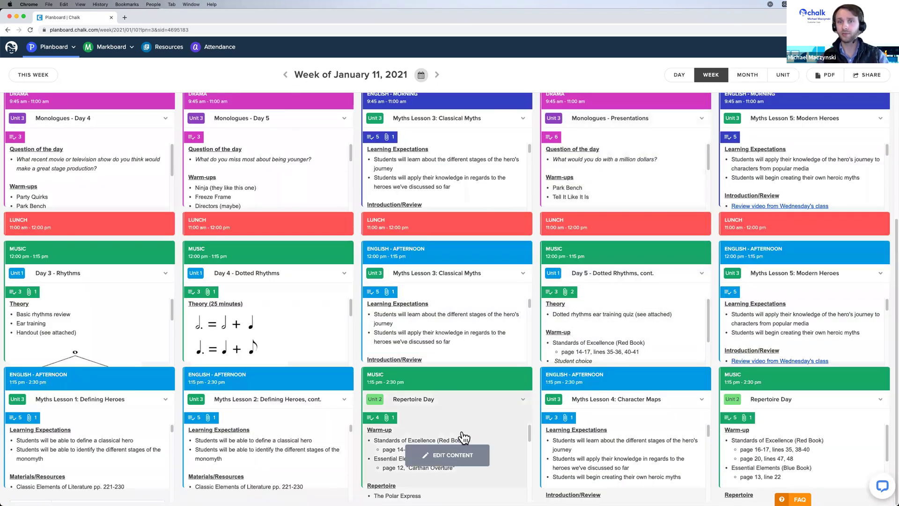
click(464, 438)
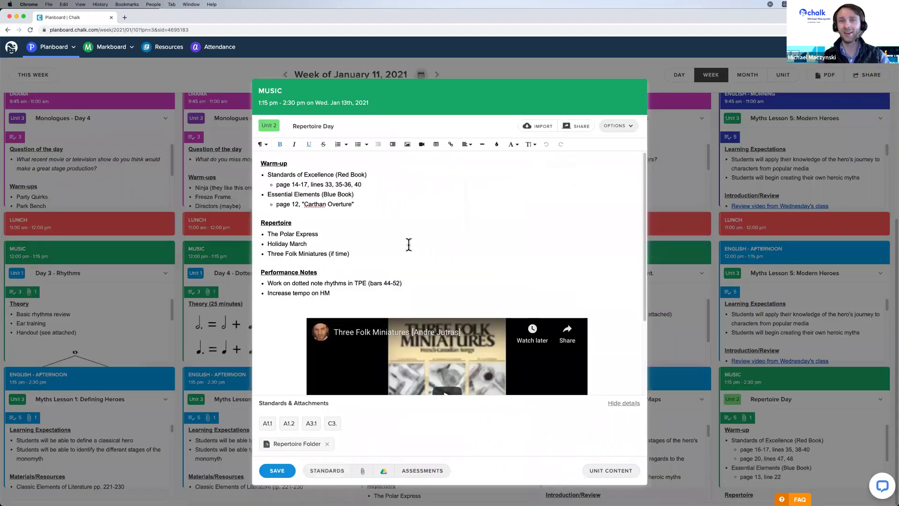
scroll(408, 251, down, 1)
scroll(433, 349, down, 1)
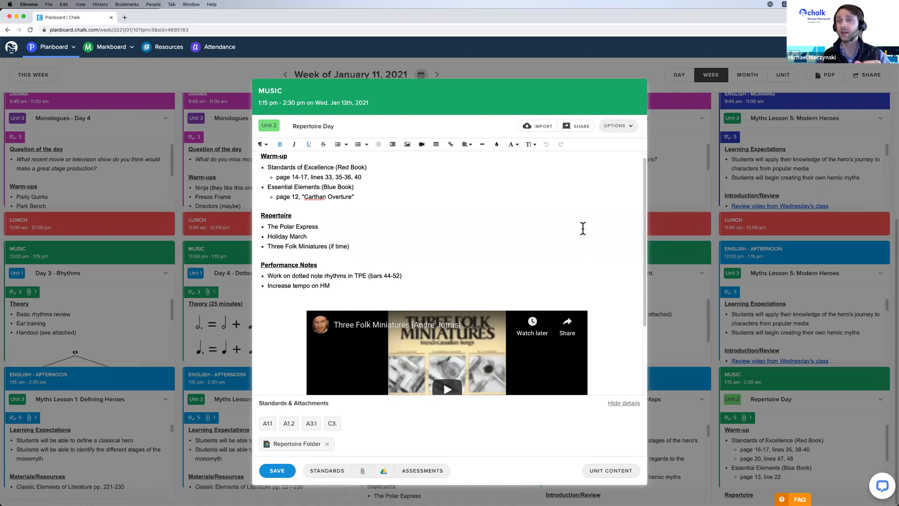
click(625, 131)
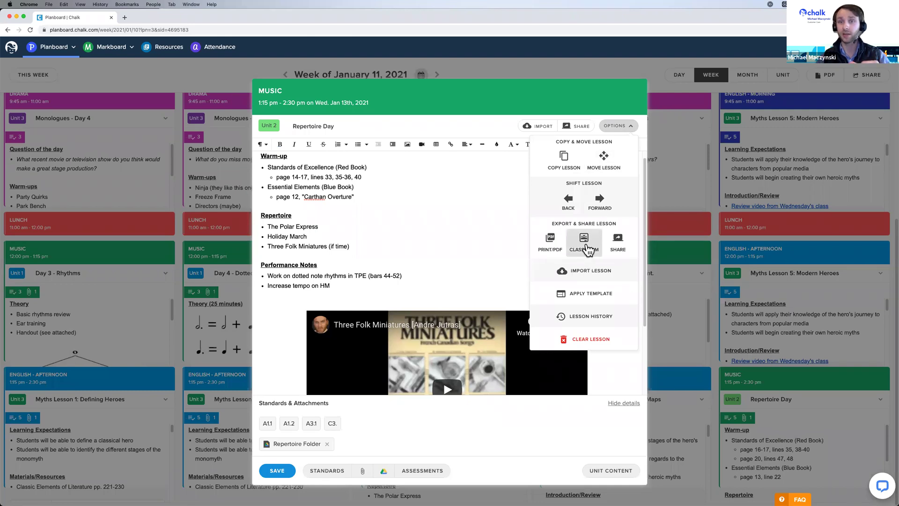
click(456, 208)
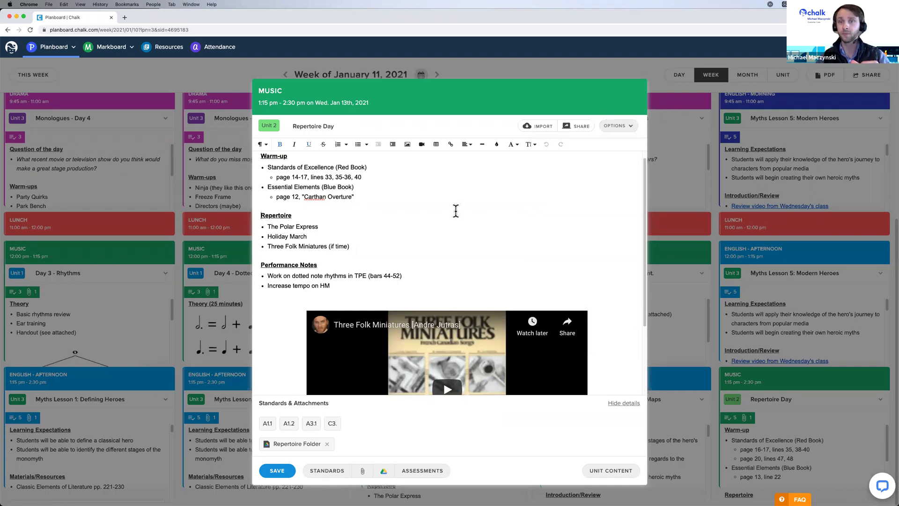
Set Repertoire Day's Google Classroom share to an announcement reading 'Here is a link to today'.
click(582, 128)
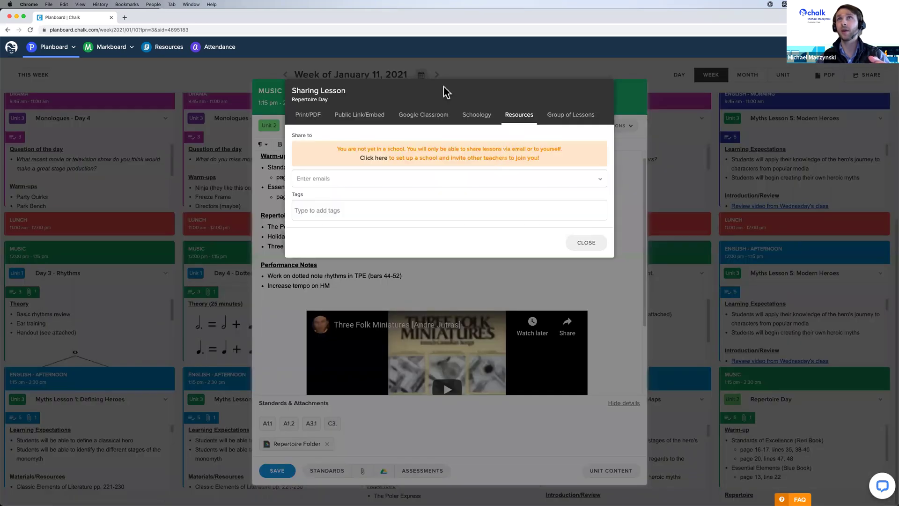
click(434, 124)
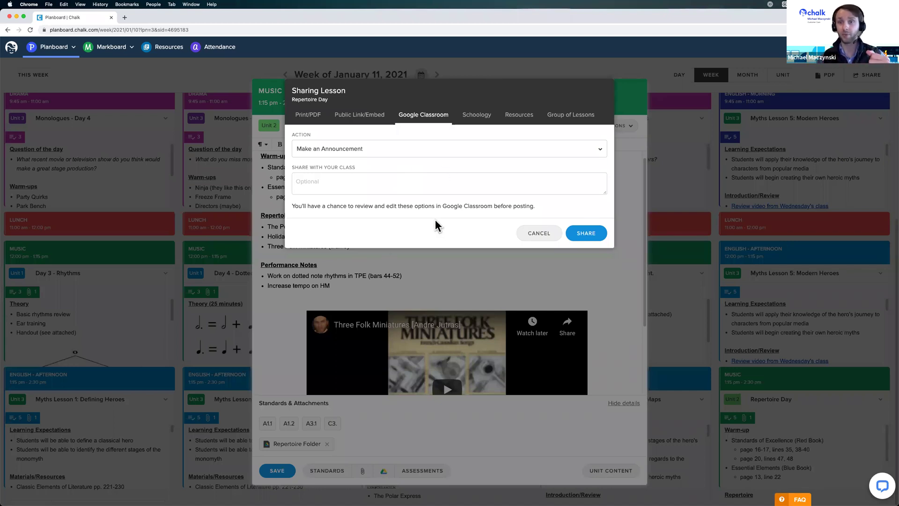
click(402, 152)
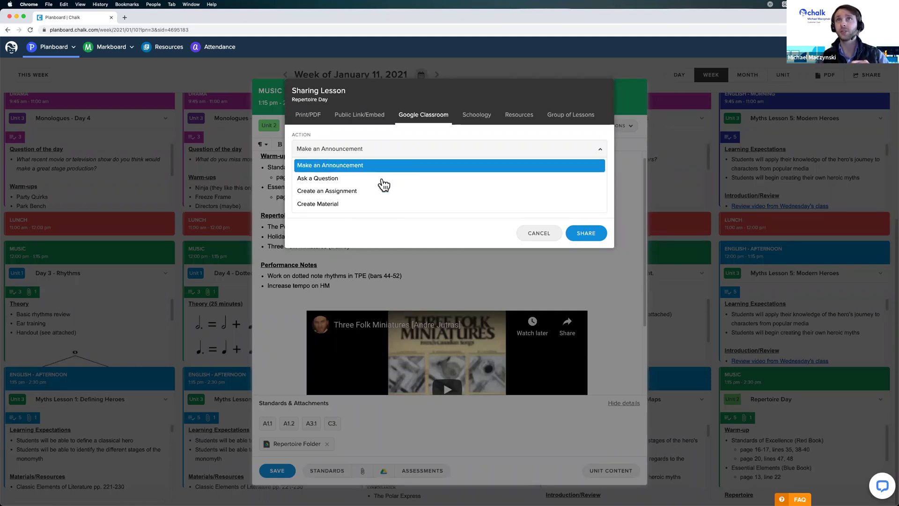
click(382, 178)
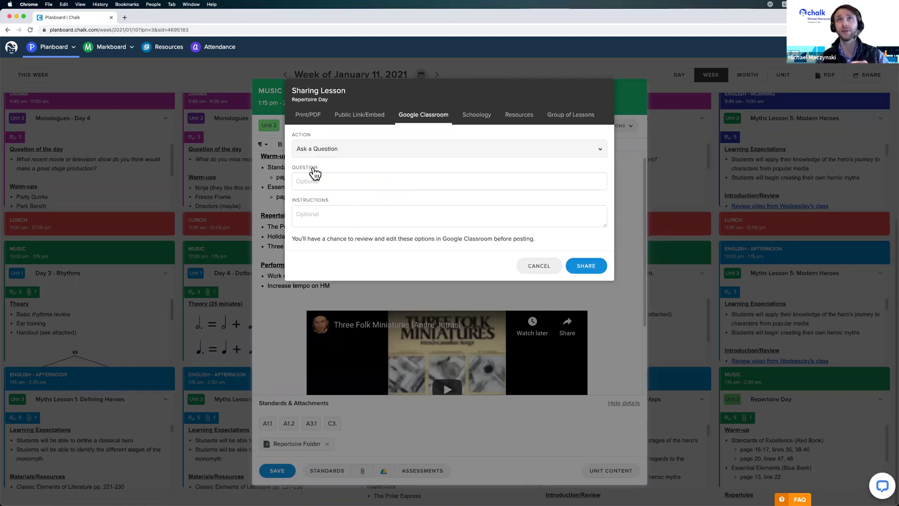
click(375, 150)
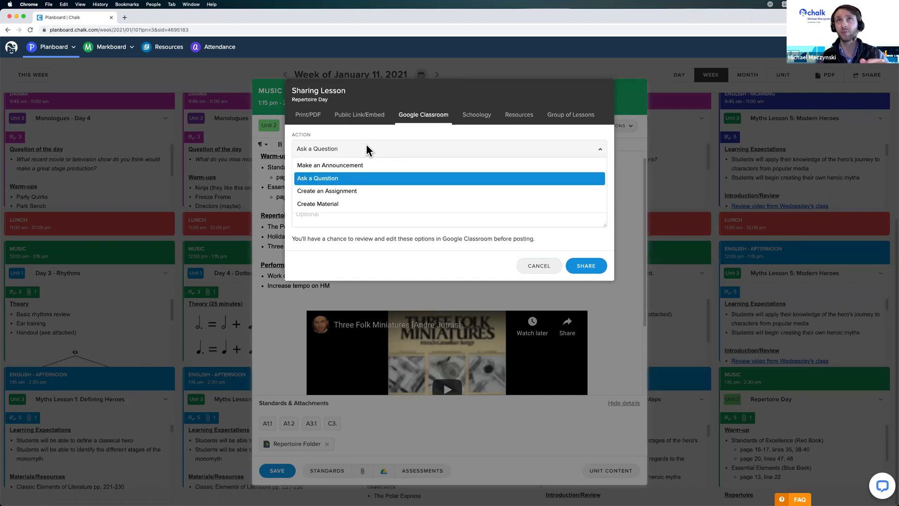
click(386, 170)
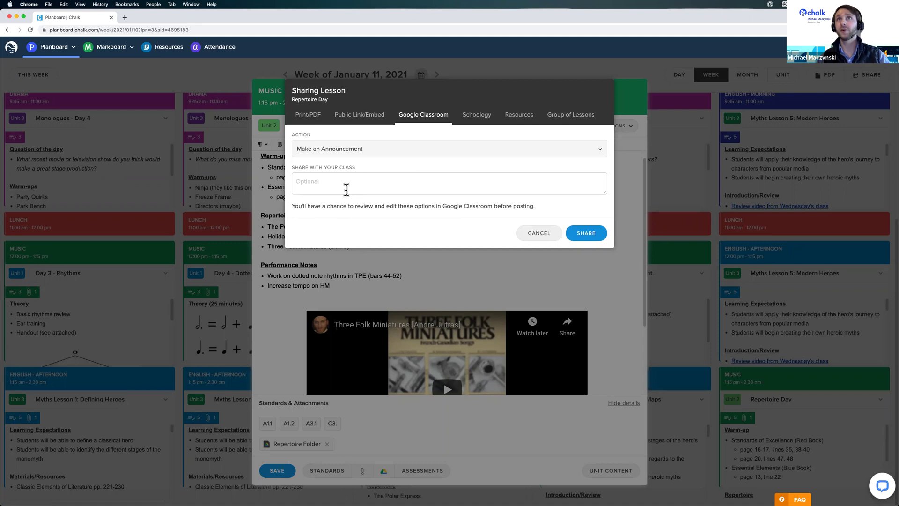
click(336, 178)
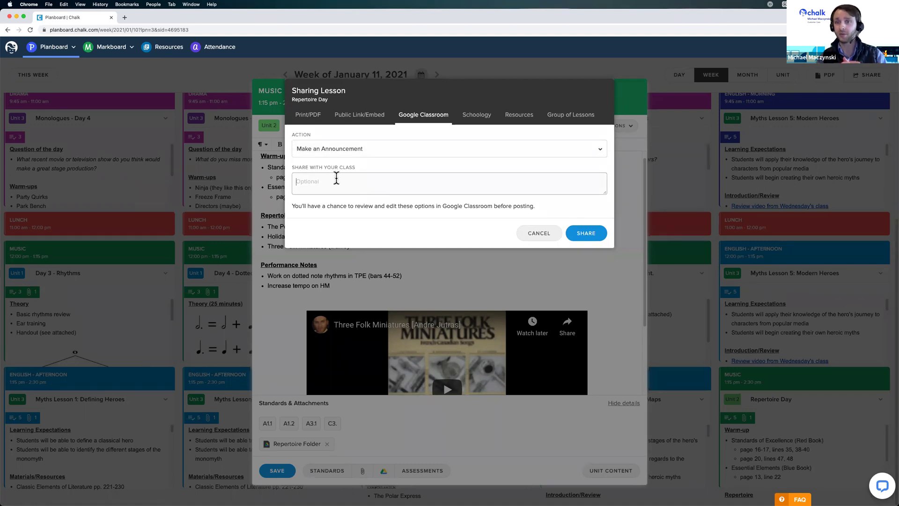
text(Here is a lin)
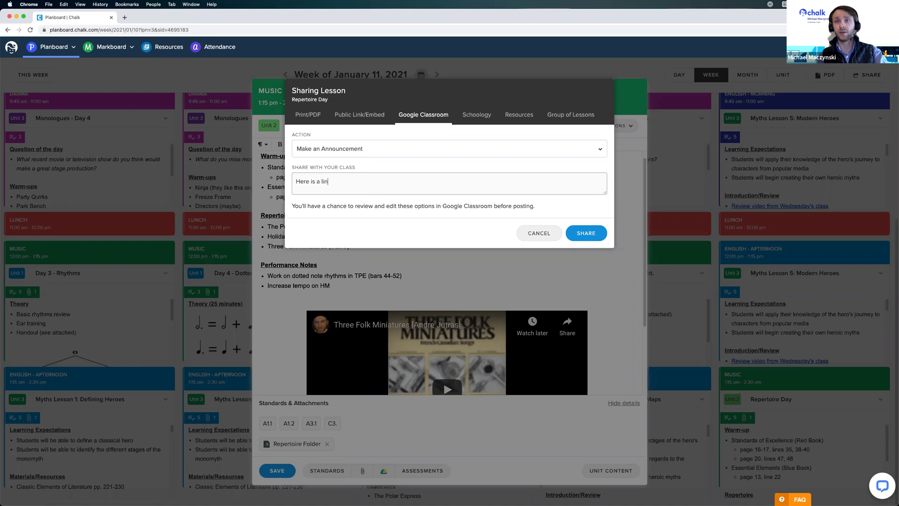
text(k to today's lesson.)
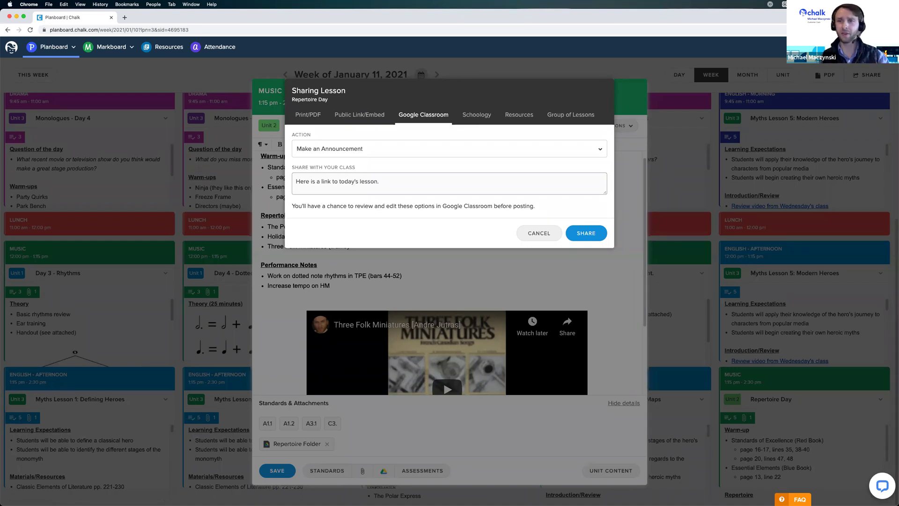
Post the Repertoire Day announcement to the Music class via the Share to Classroom window.
click(588, 234)
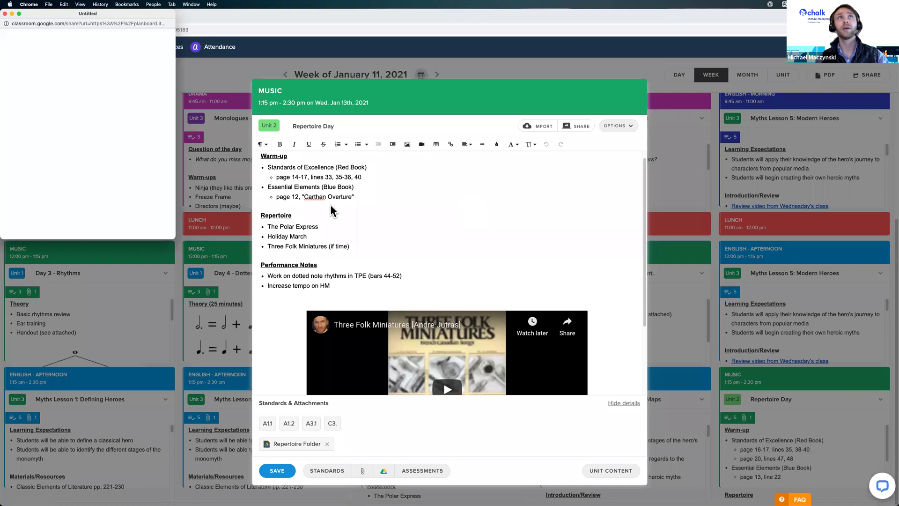
drag(108, 18, 237, 127)
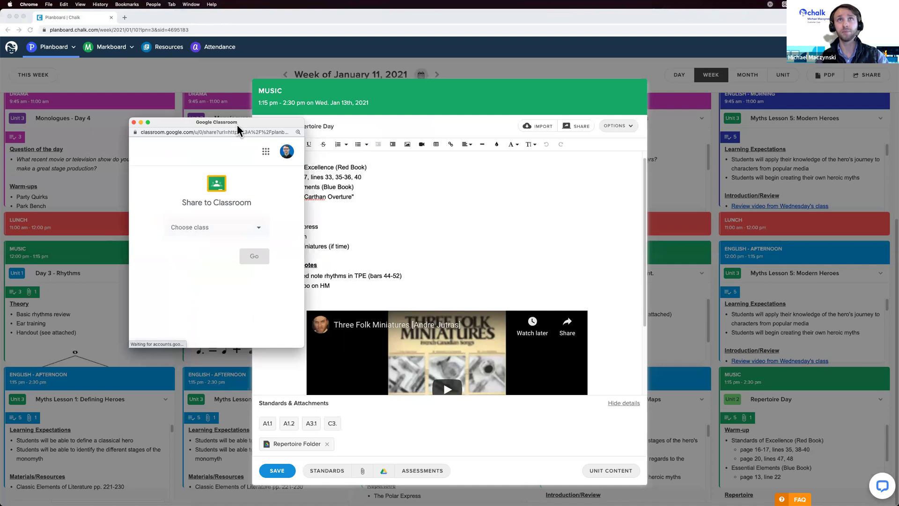
click(222, 233)
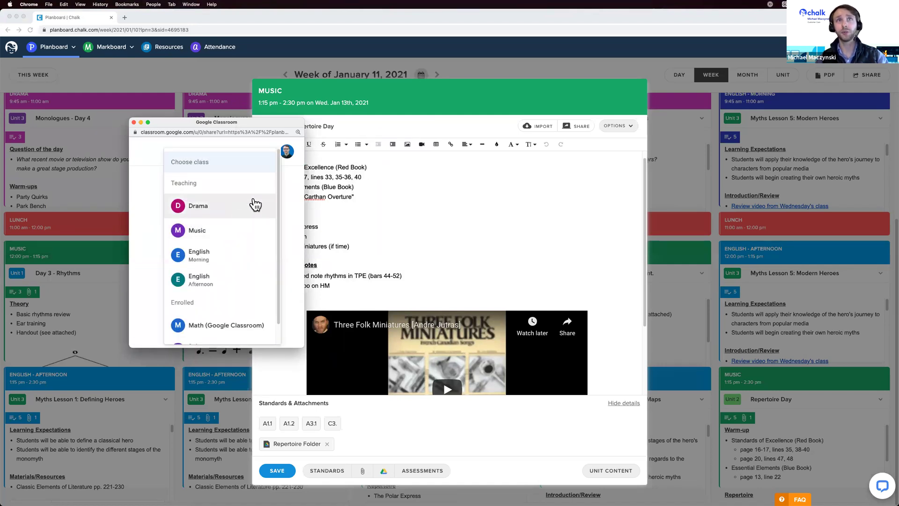
click(222, 233)
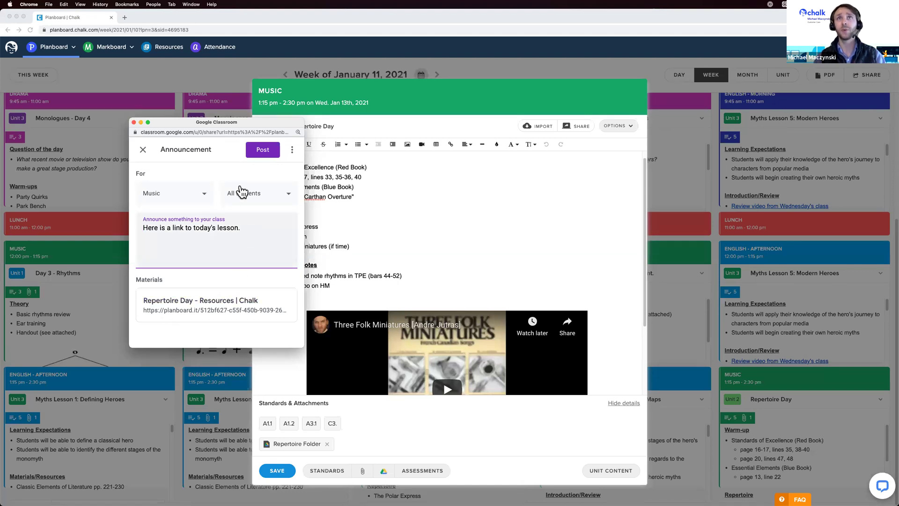
click(291, 149)
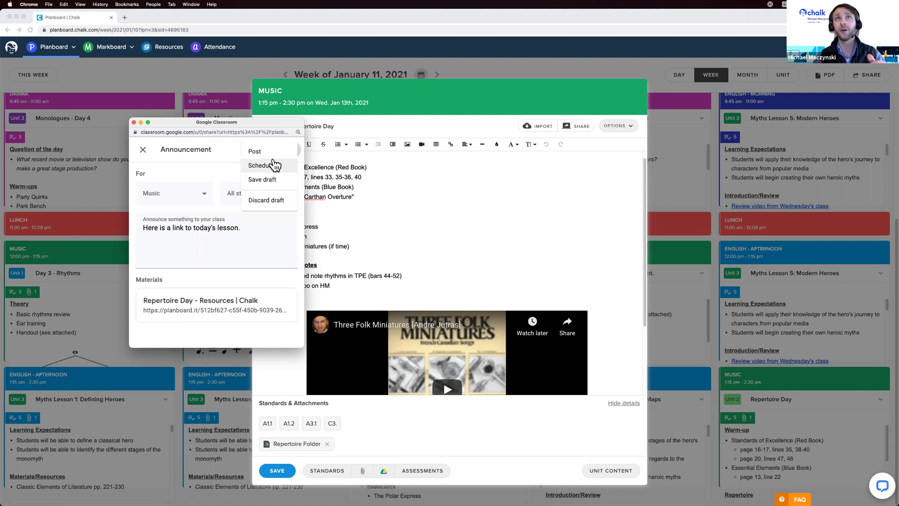
click(215, 170)
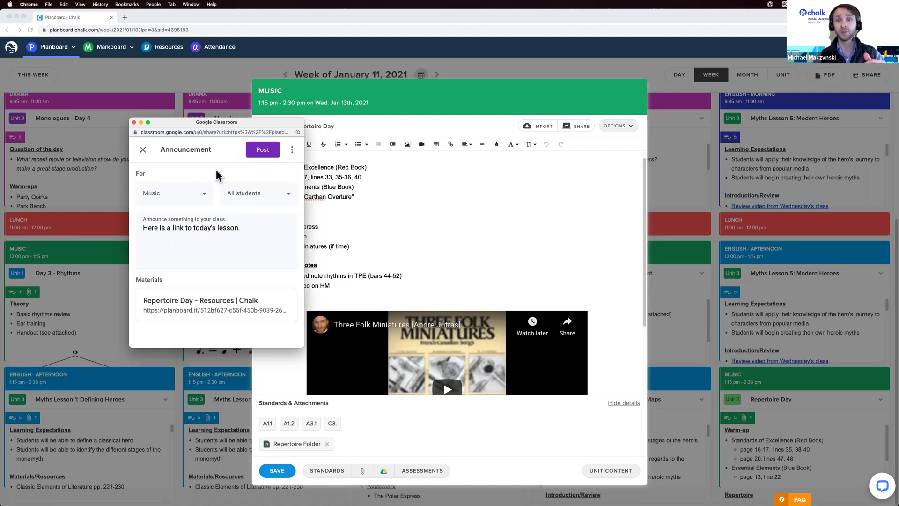
click(269, 157)
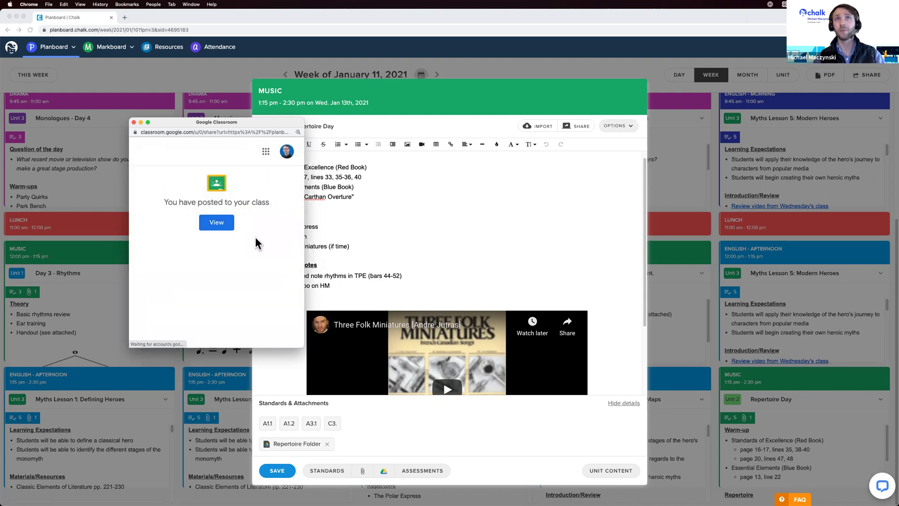
View the Music class stream and open the attached Repertoire Day link to verify it.
click(226, 222)
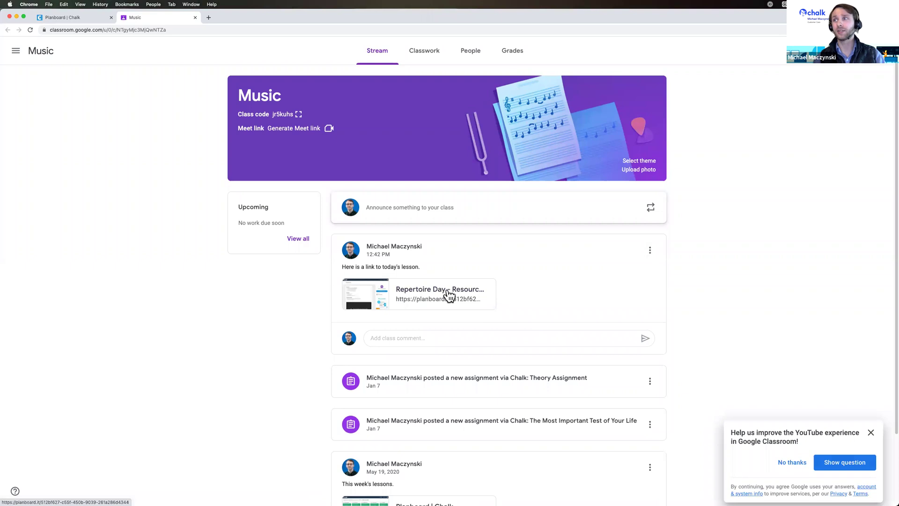
click(869, 433)
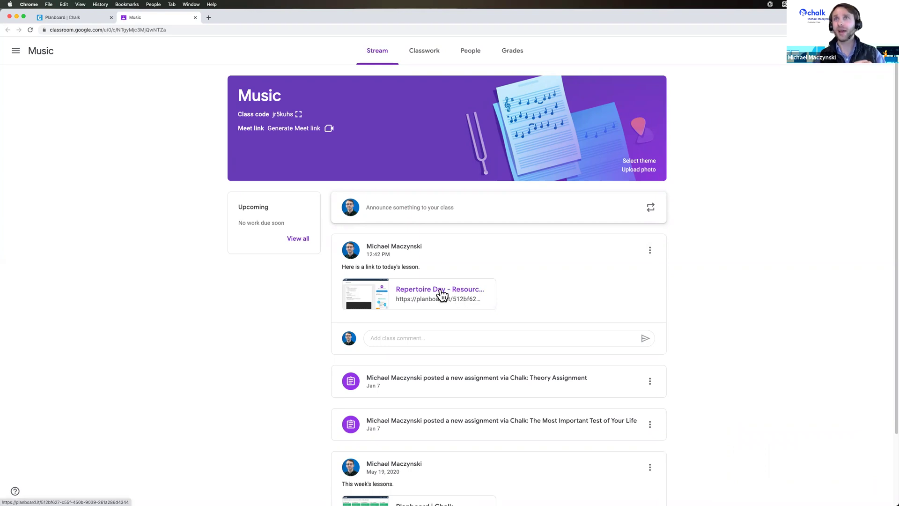
click(455, 292)
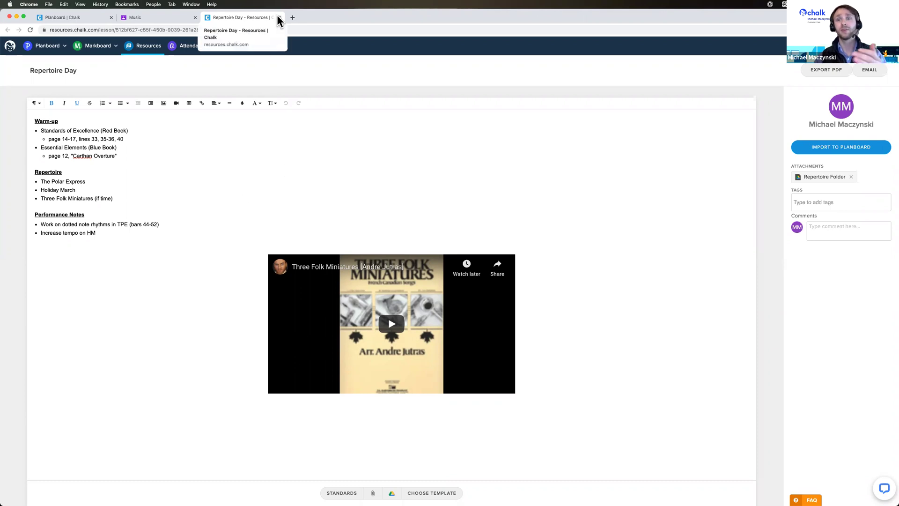
key(super+w)
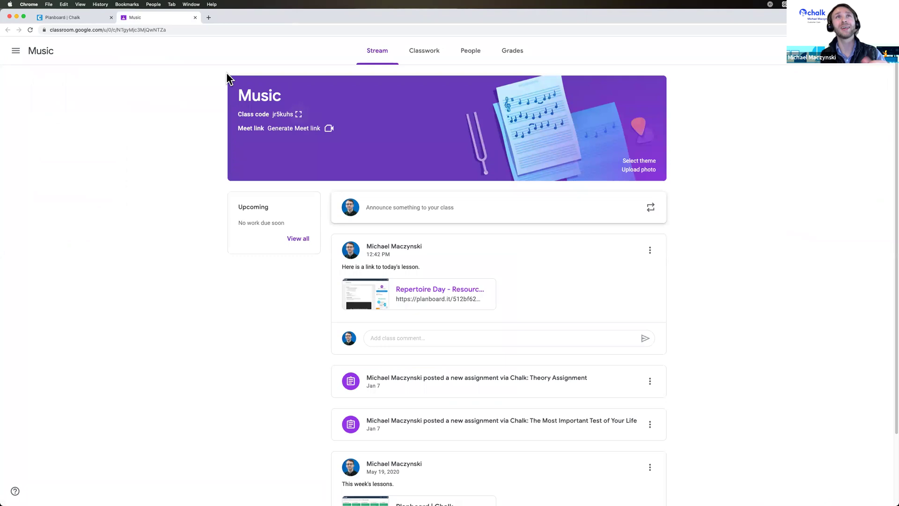
Delete ' (if time)' after Three Folk Miniatures in the Repertoire Day lesson and save.
key(ctrl+shift+Tab)
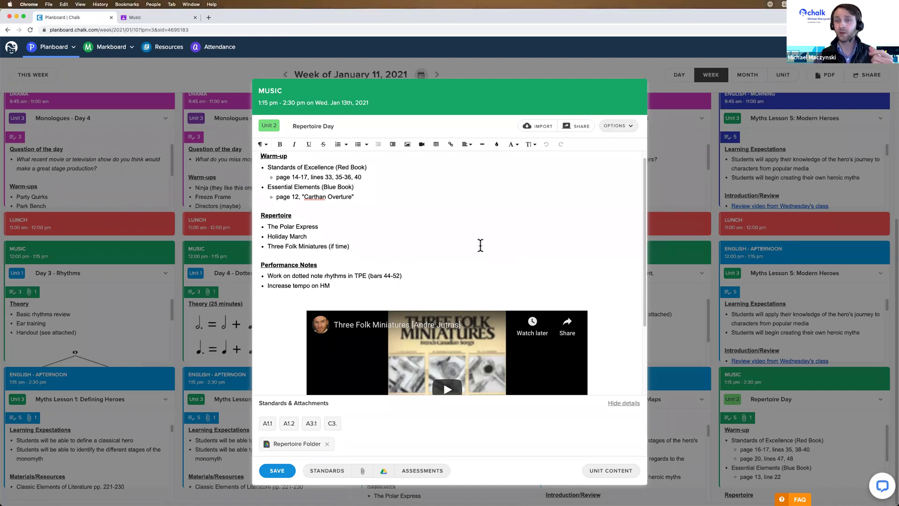
click(342, 282)
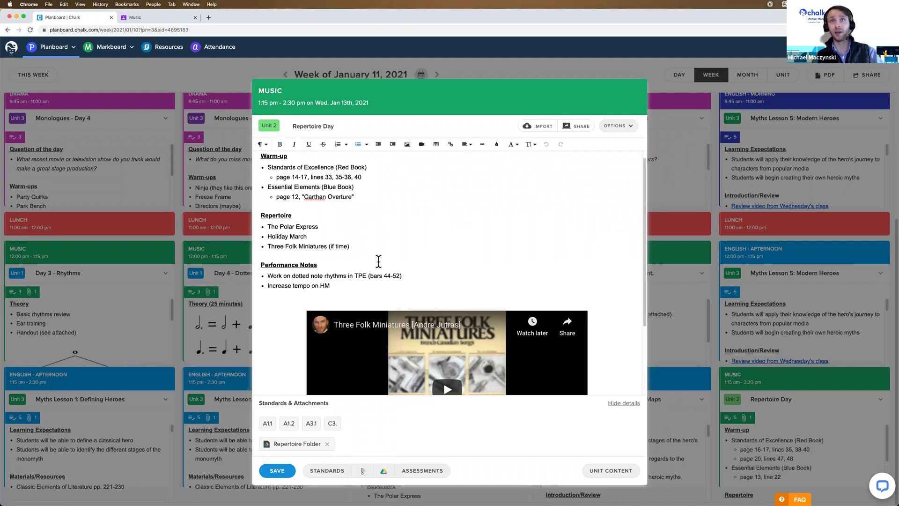
scroll(361, 253, down, 3)
scroll(361, 253, up, 3)
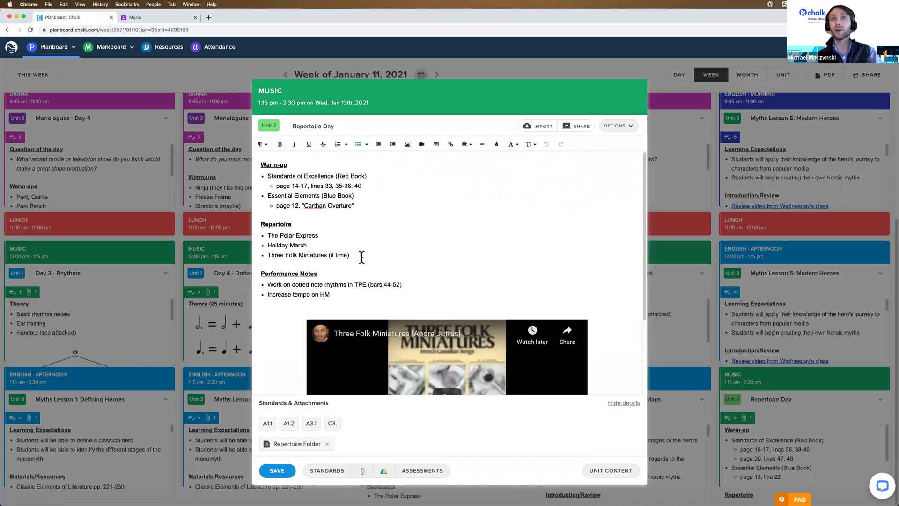
drag(326, 255, 376, 260)
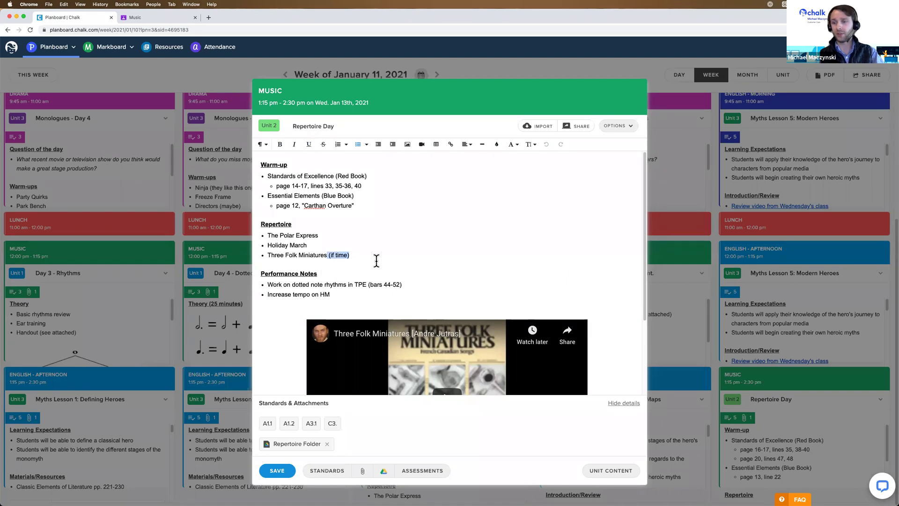
key(BackSpace)
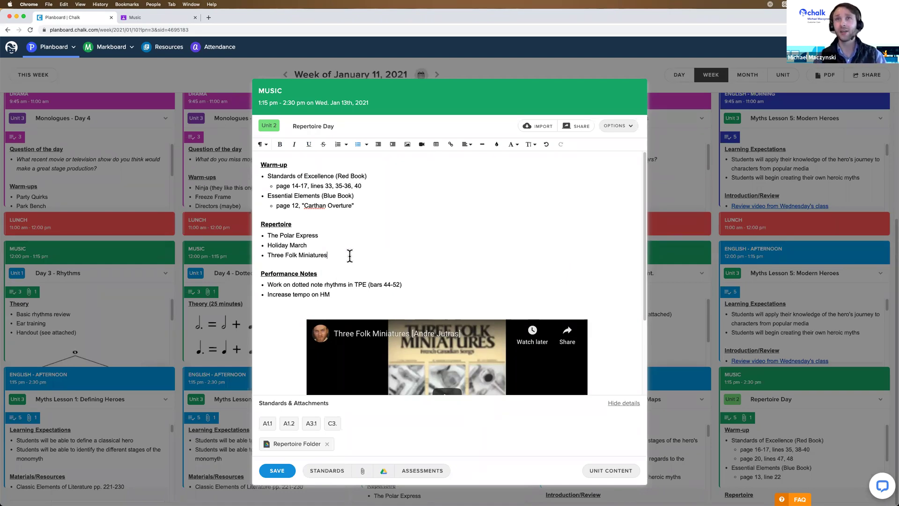
click(276, 469)
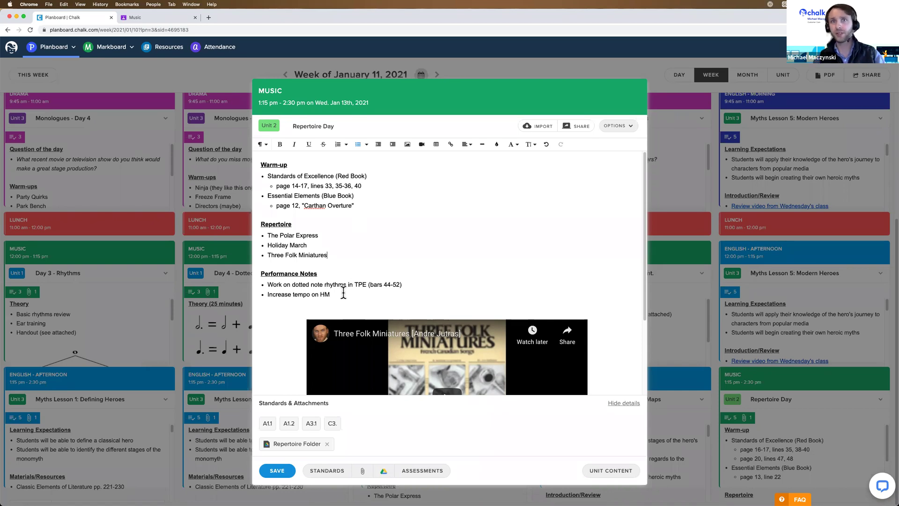
click(278, 471)
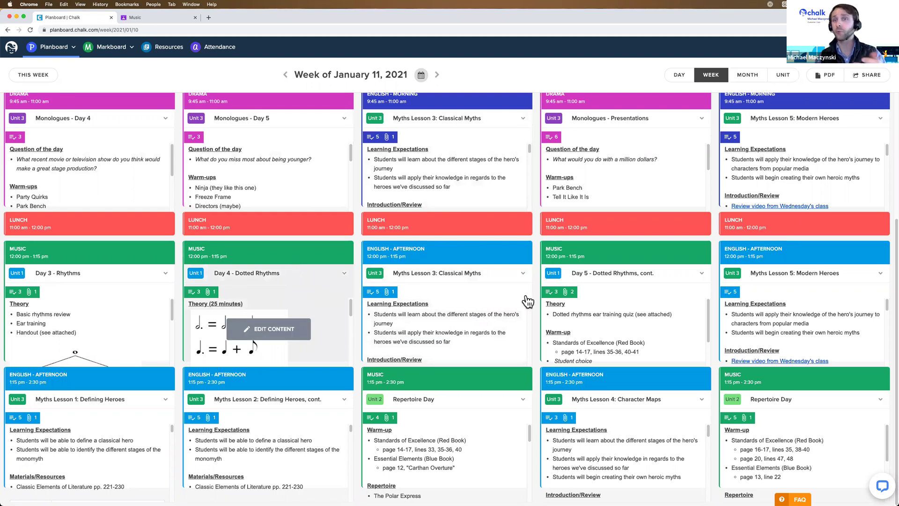
Open the Google Classroom sharing options for the week of January 11, 2021.
click(872, 75)
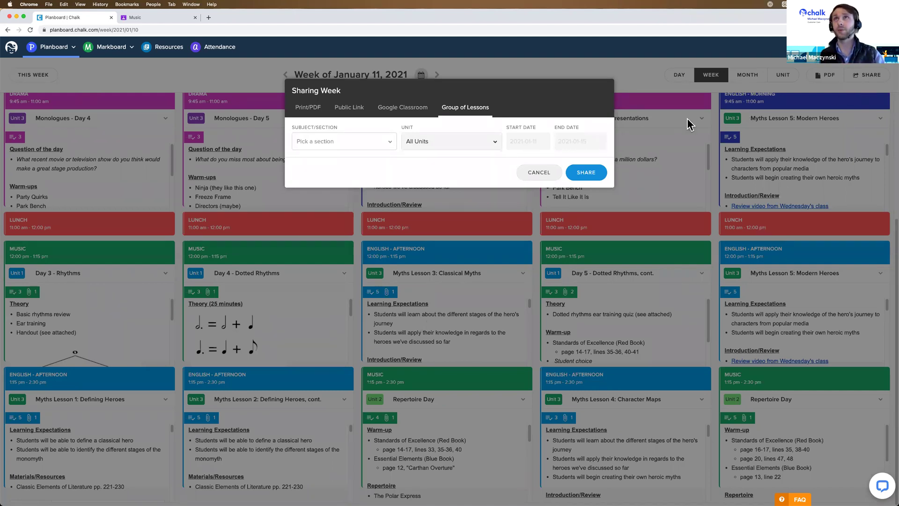
click(397, 114)
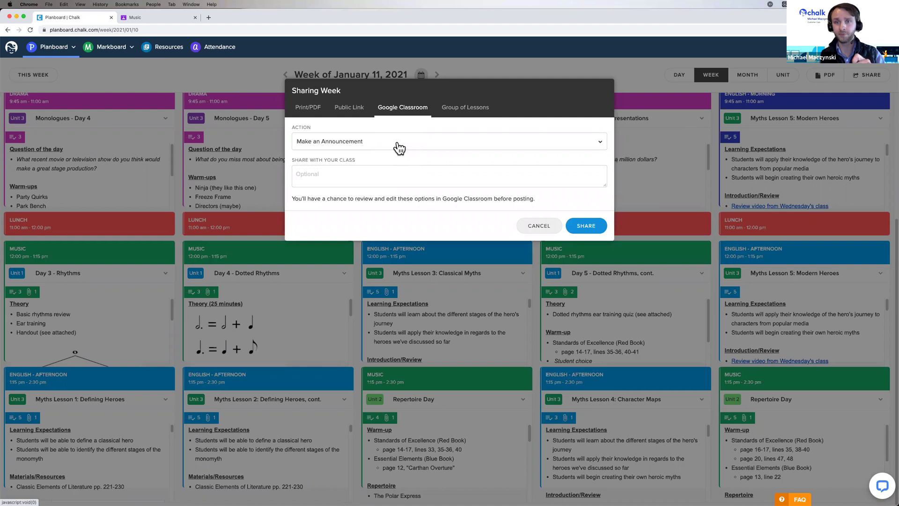
Share the week as a Classroom assignment titled 'This Week's Lessons', with instructions linking the lessons.
click(371, 145)
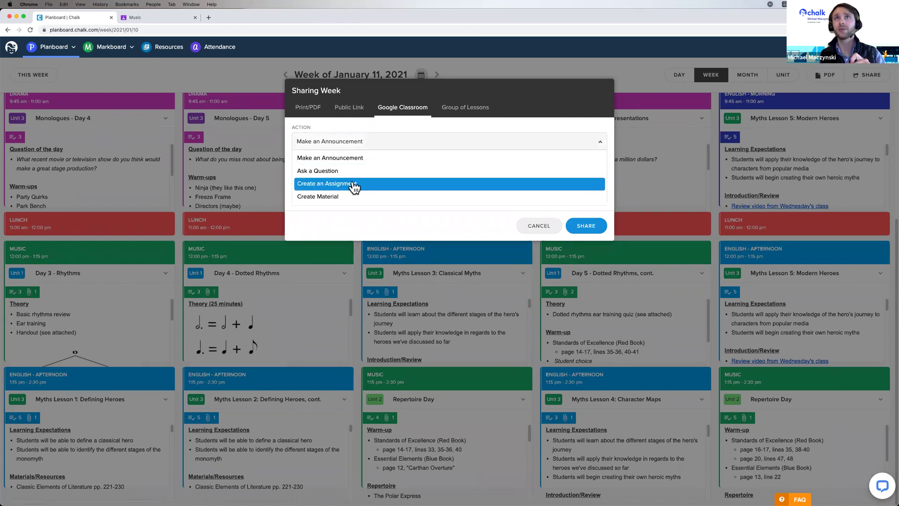
click(355, 187)
click(342, 176)
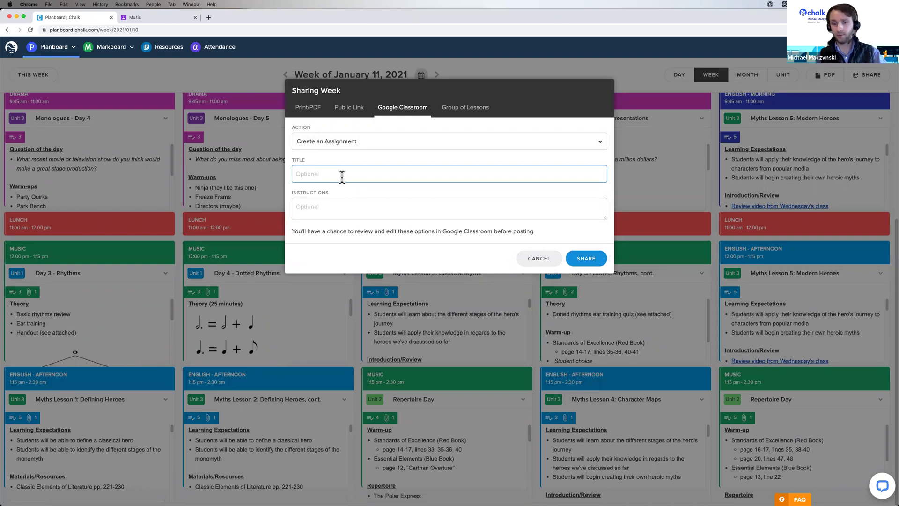
text(This Week's Lessons)
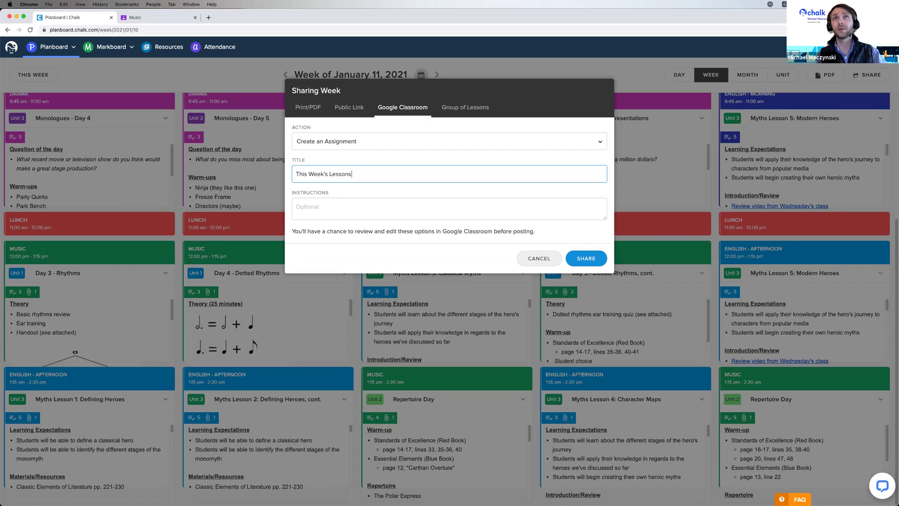
click(300, 206)
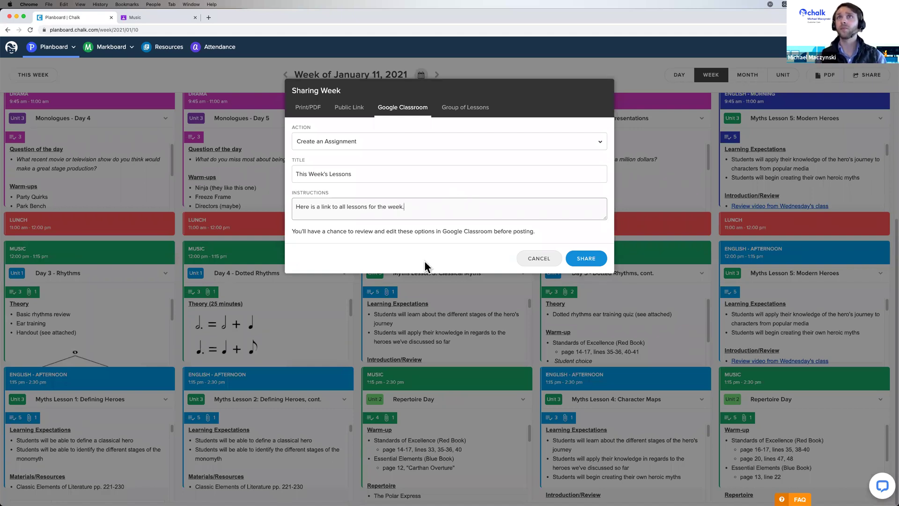
click(595, 260)
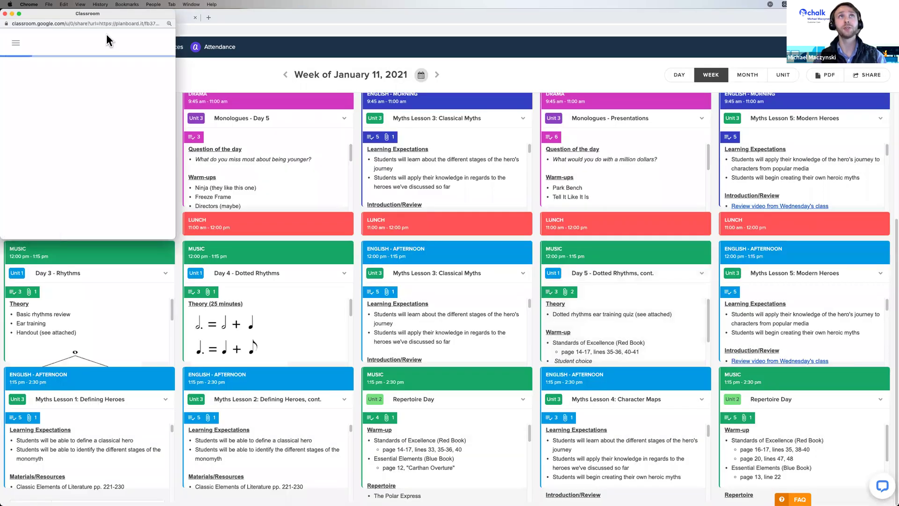
Select Drama, Music, English Morning and English Afternoon as the classes for the assignment.
drag(91, 12, 310, 130)
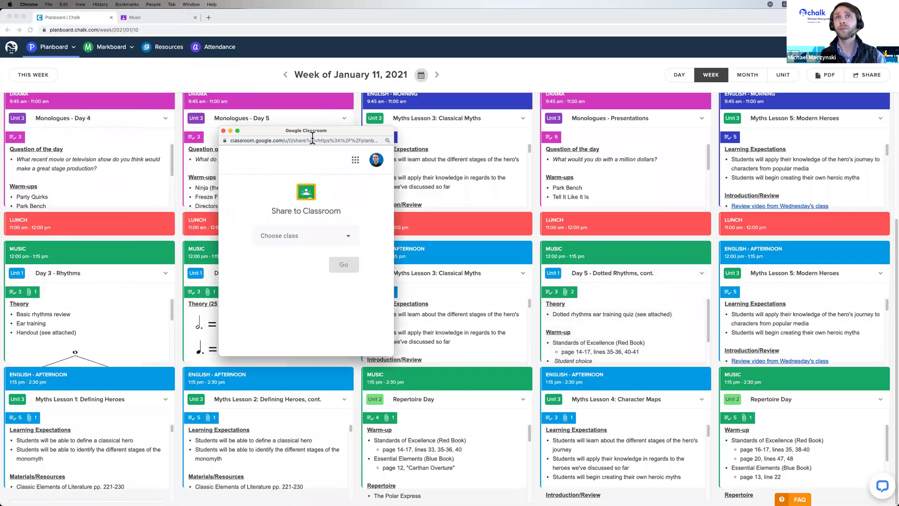
click(322, 244)
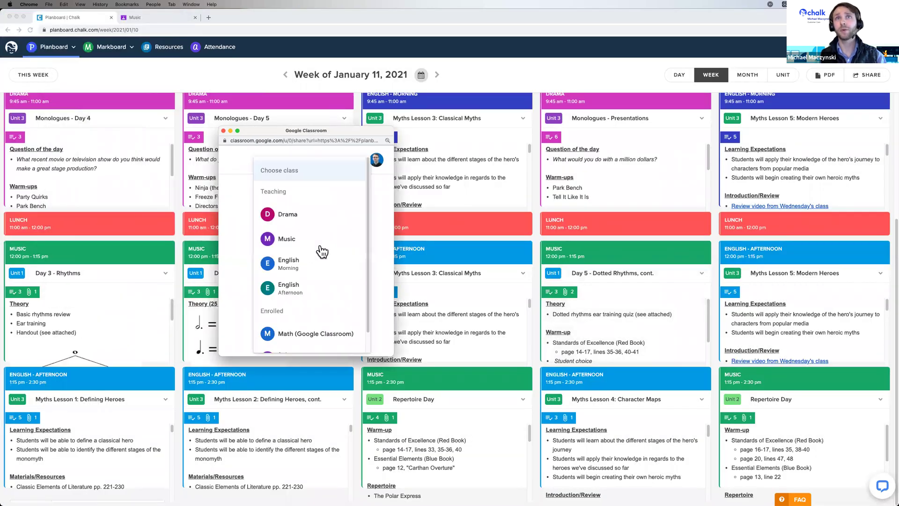
click(302, 215)
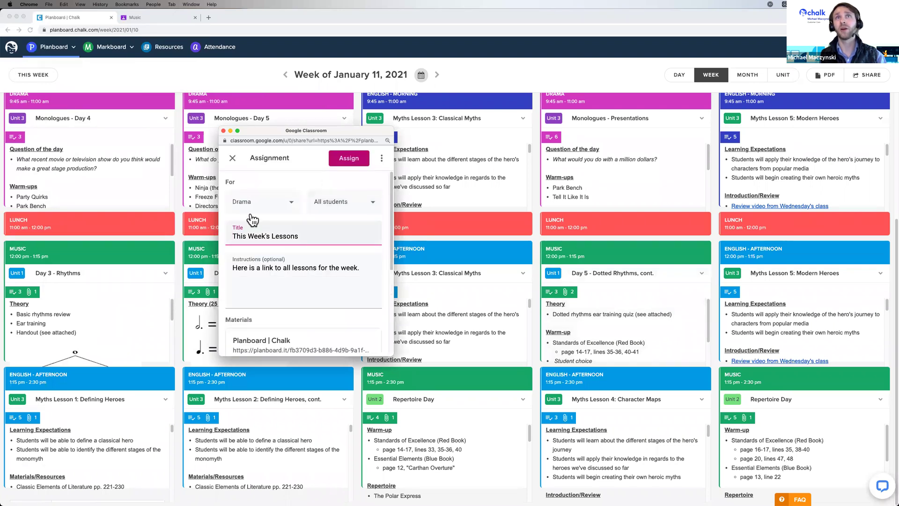
click(291, 201)
click(239, 254)
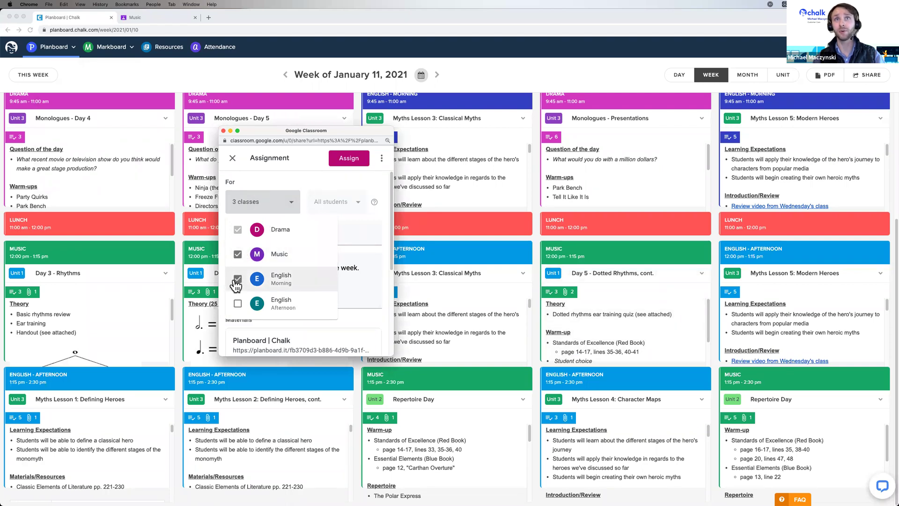
click(238, 303)
click(285, 176)
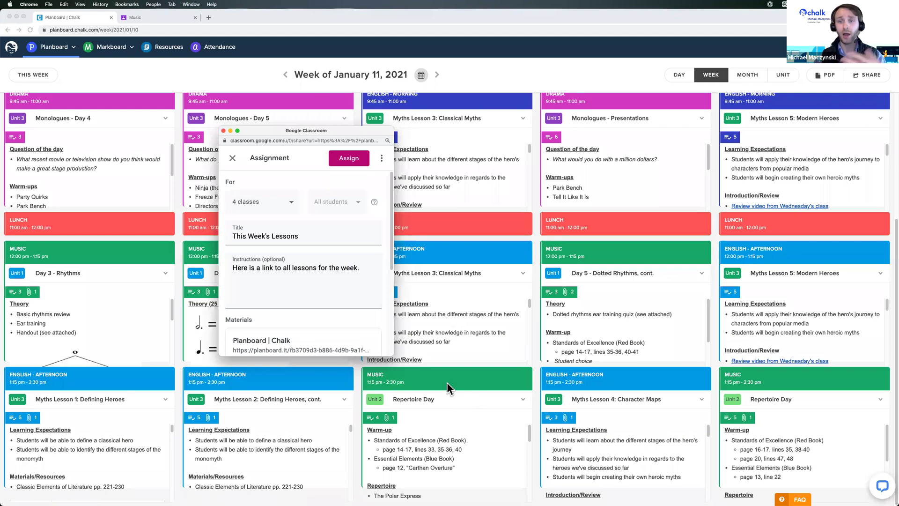
click(293, 206)
Assign 'This Week's Lessons' with 100 points, no due date and no topic.
click(294, 206)
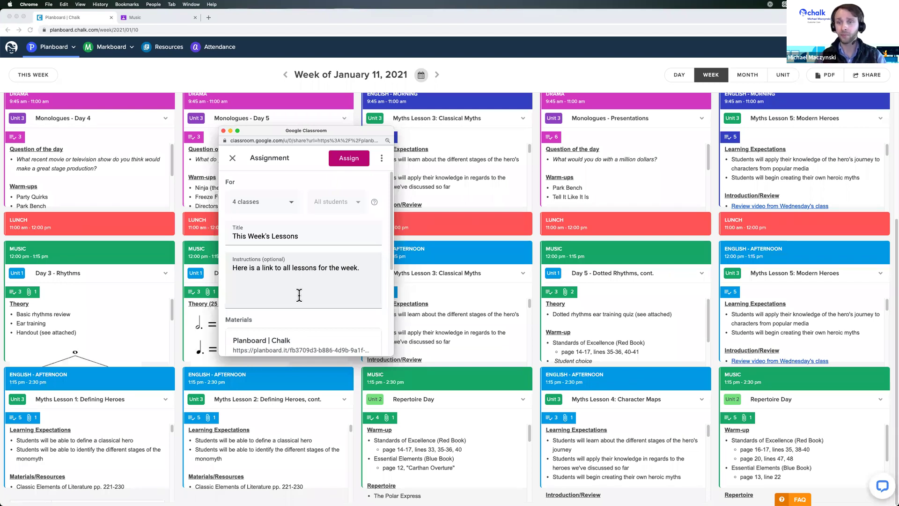
scroll(355, 266, down, 2)
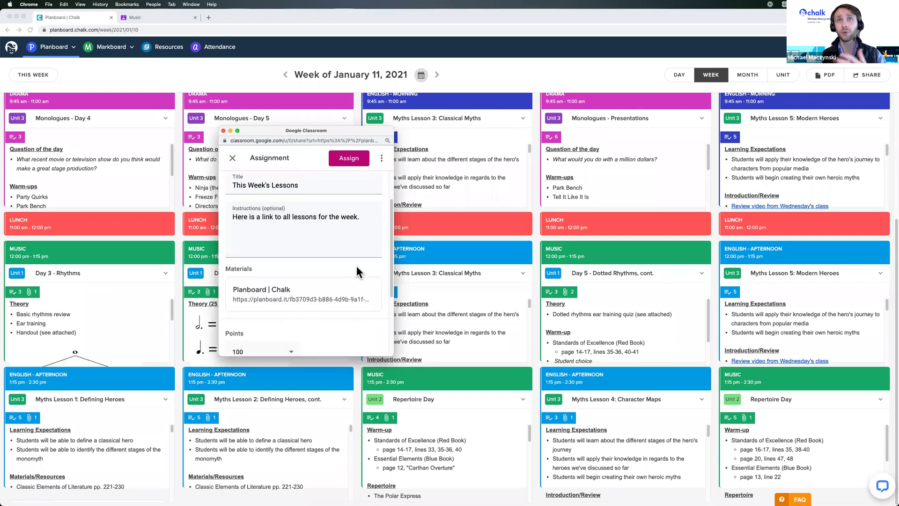
scroll(353, 261, down, 2)
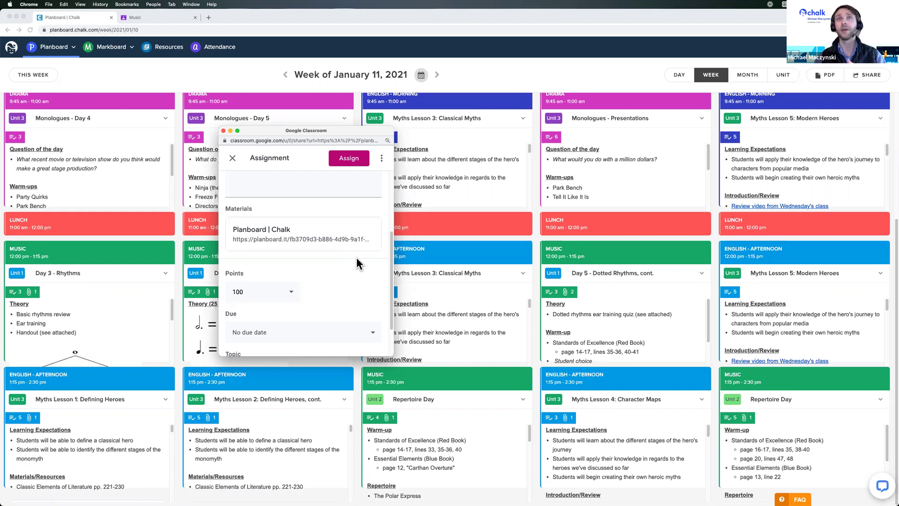
scroll(358, 252, down, 2)
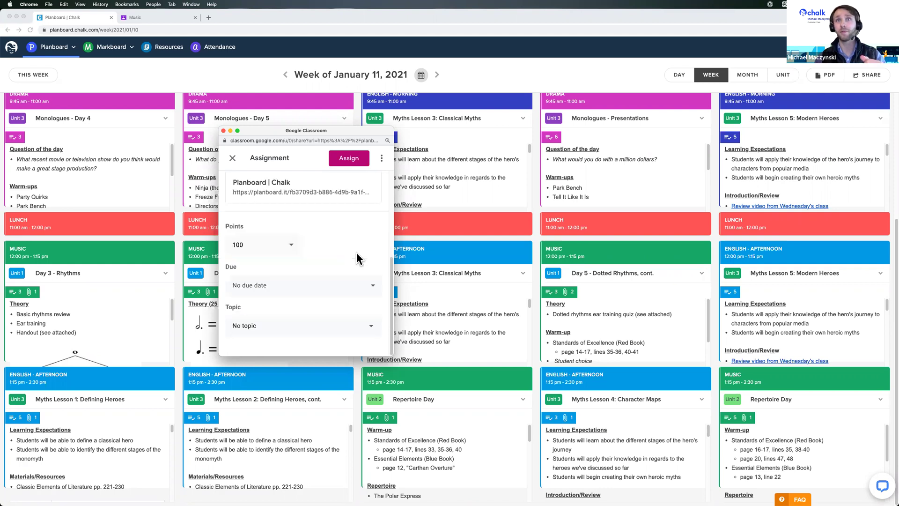
click(345, 160)
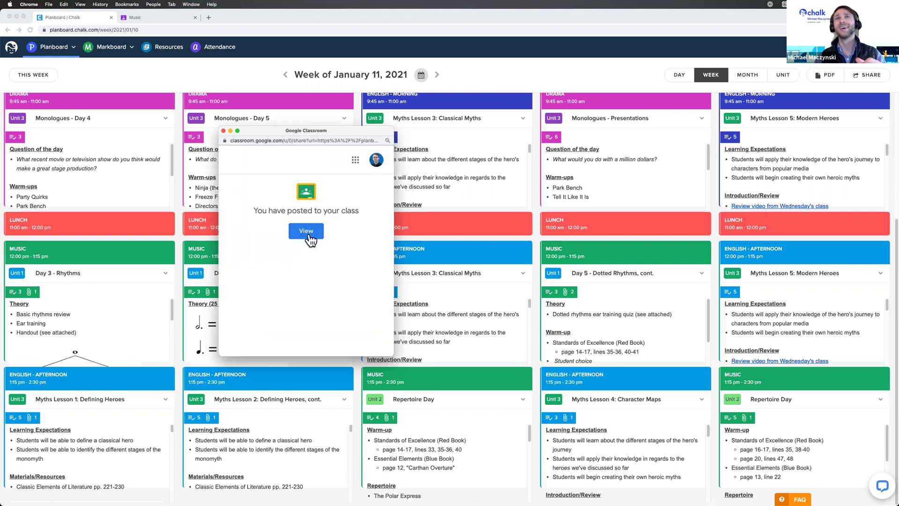
click(307, 233)
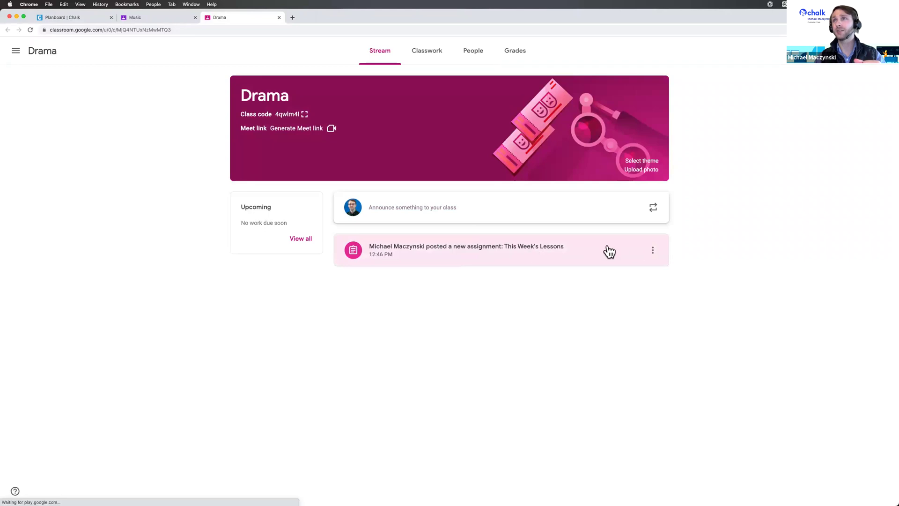
Check the This Week's Lessons assignment details and its new post in the class stream.
click(560, 247)
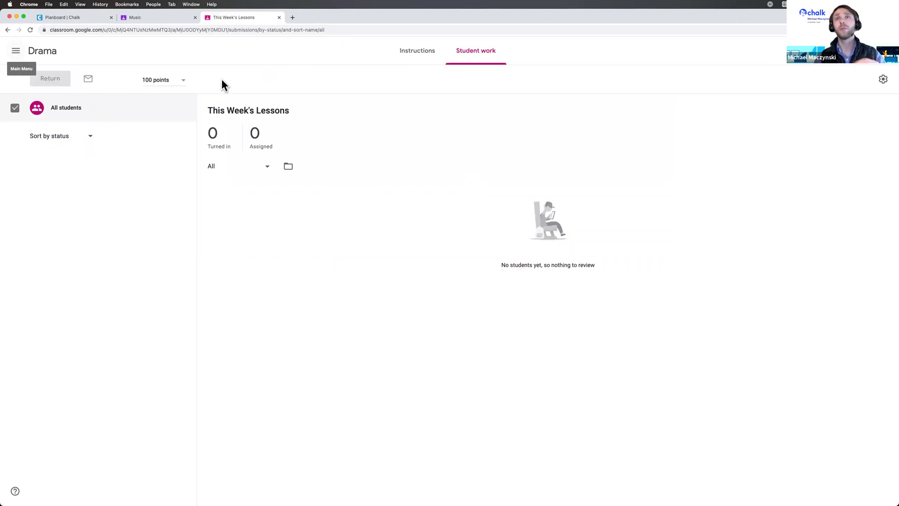
click(17, 51)
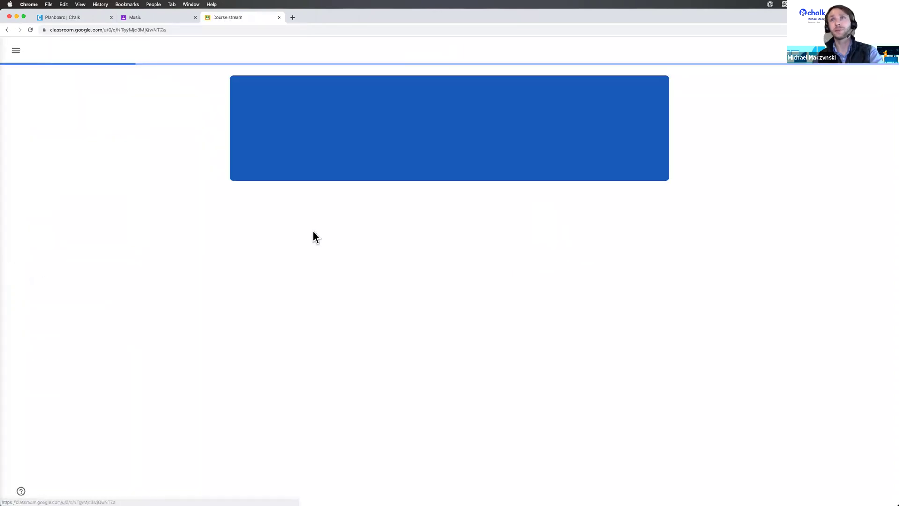
click(649, 255)
click(714, 241)
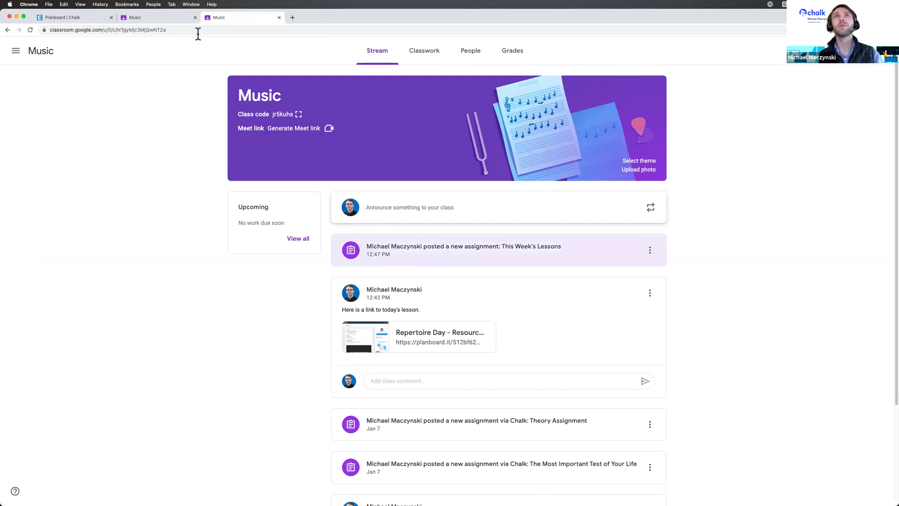
Reload the Music class stream to show the new assignment, then return to Planboard.
click(167, 19)
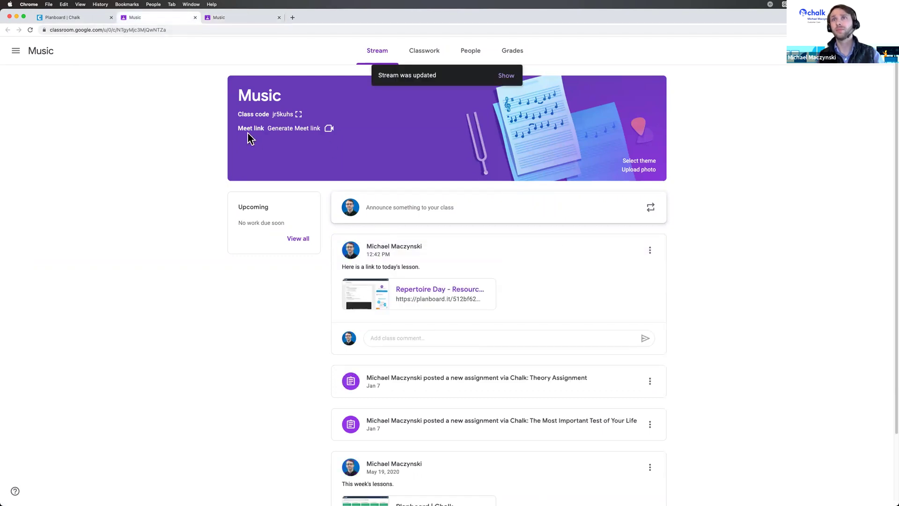
key(super+r)
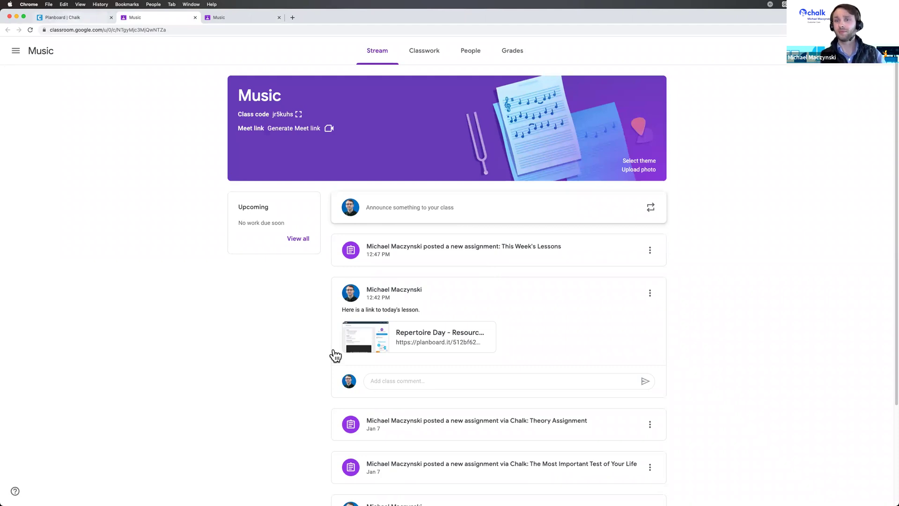
key(super+1)
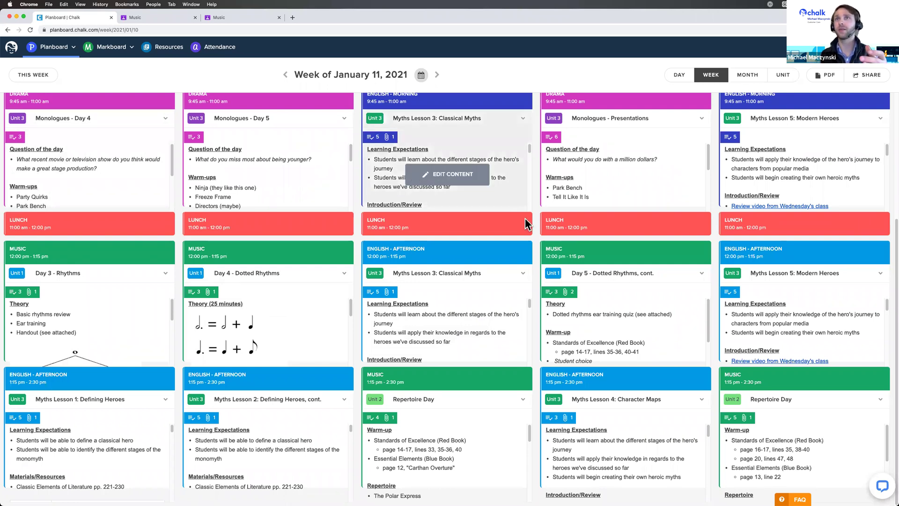
Preview Tuesday's Drama lesson and Friday's Myths Lesson 5: Modern Heroes, then show the Chalk Support slide.
click(278, 152)
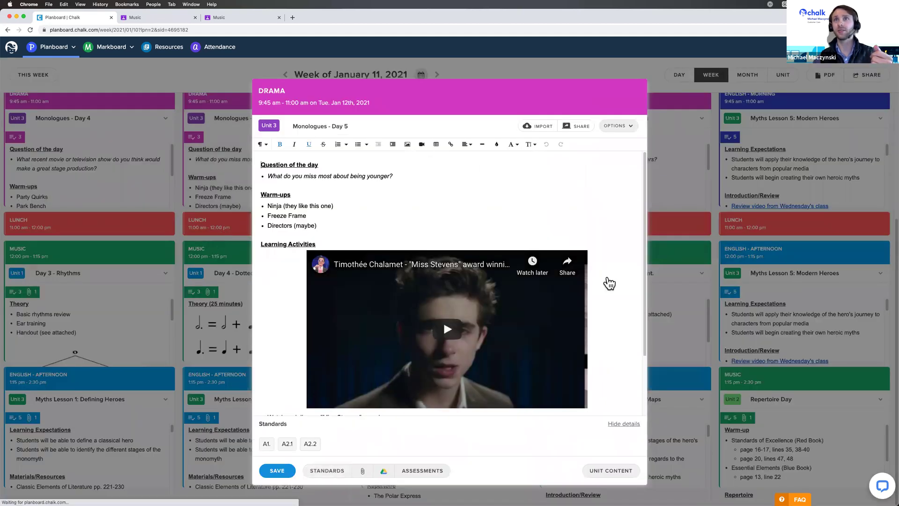
click(773, 169)
click(773, 169)
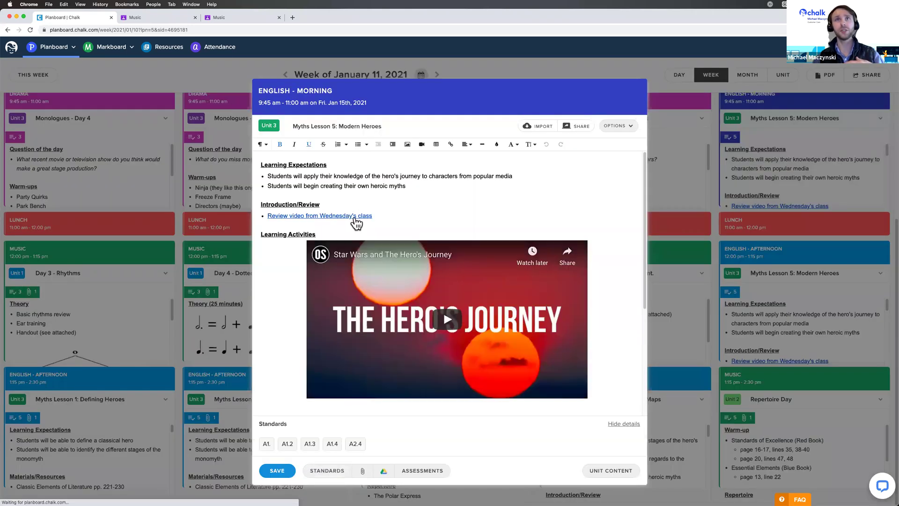
scroll(355, 219, down, 1)
scroll(389, 234, down, 2)
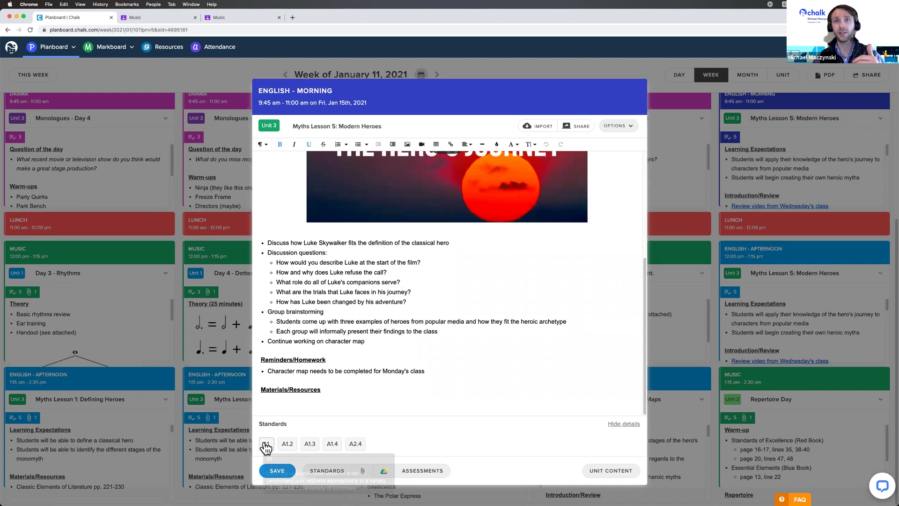
click(713, 313)
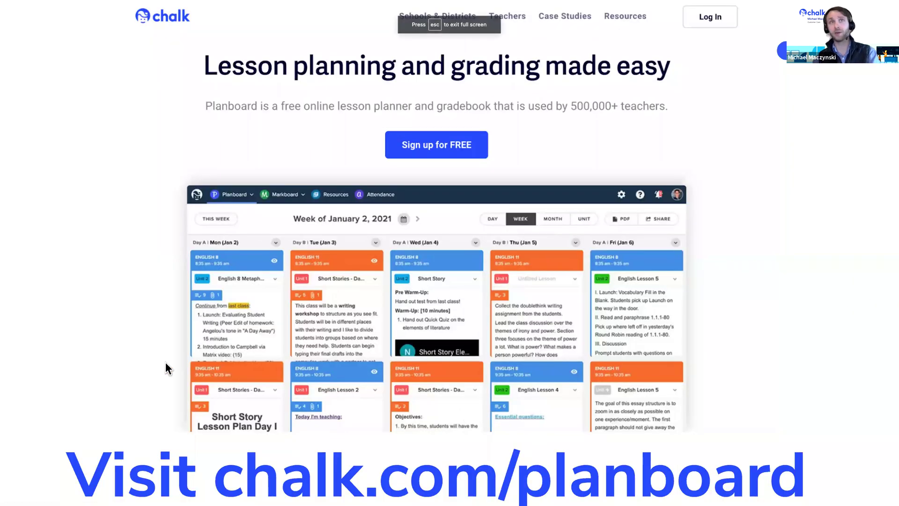
key(Right)
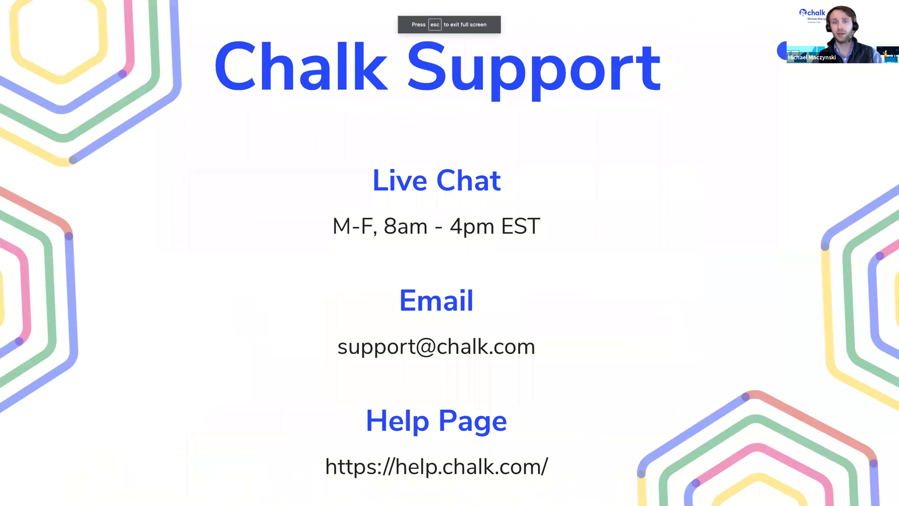